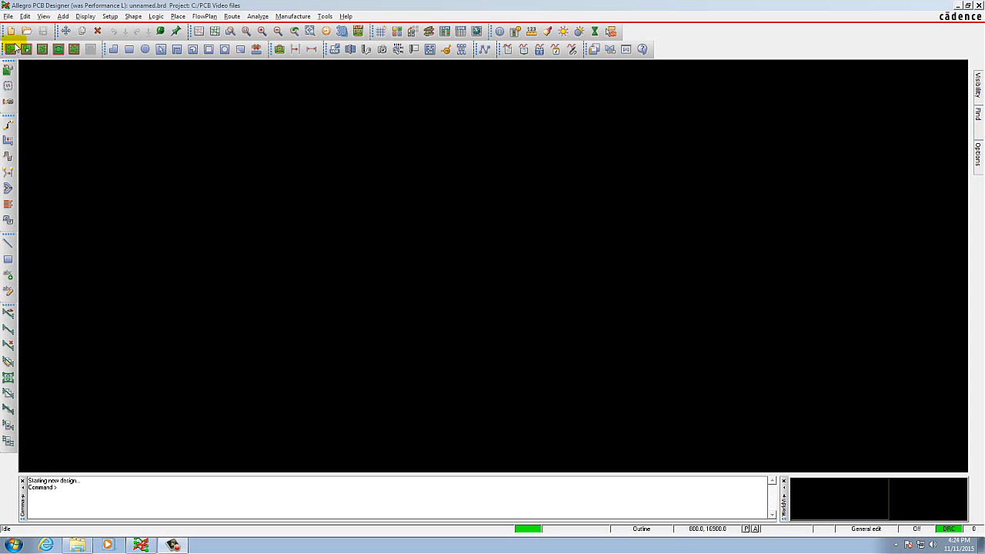
Create a new drawing named dip16 with the drawing type Package symbol (wizard).
{"action": "left_click", "coordinate": [7, 16]}
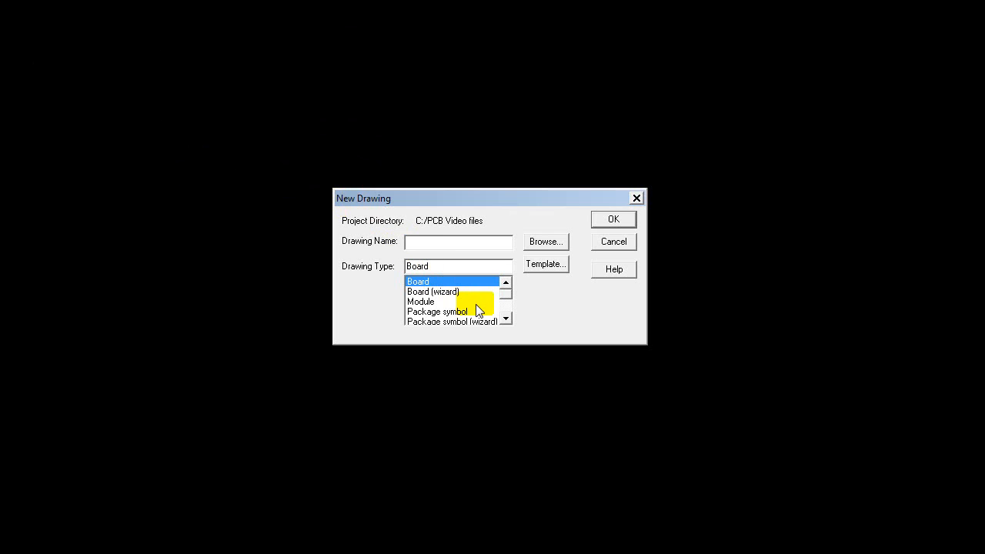
{"action": "left_click", "coordinate": [505, 318]}
{"action": "left_click", "coordinate": [505, 319]}
{"action": "left_click", "coordinate": [478, 302]}
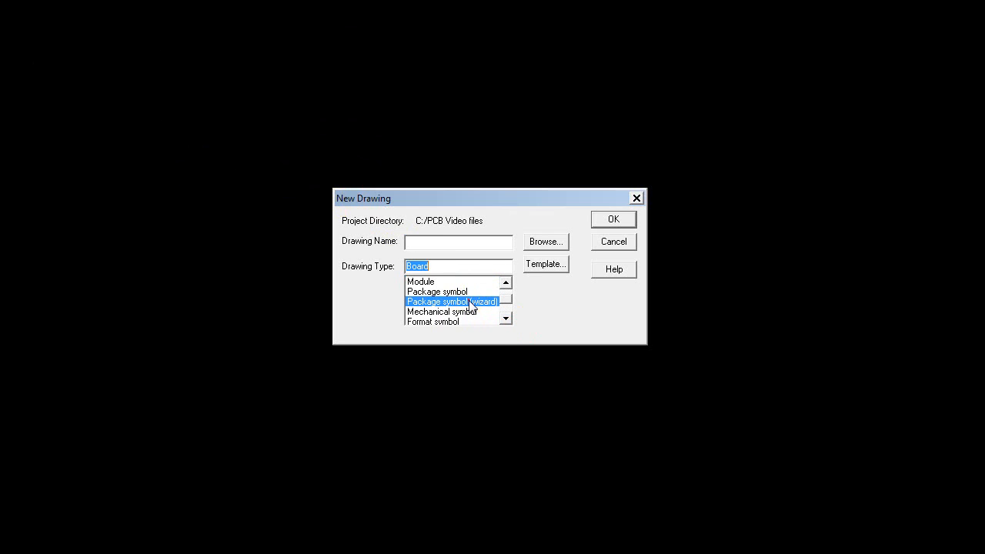
{"action": "left_click", "coordinate": [460, 248]}
{"action": "type", "text": "dip16"}
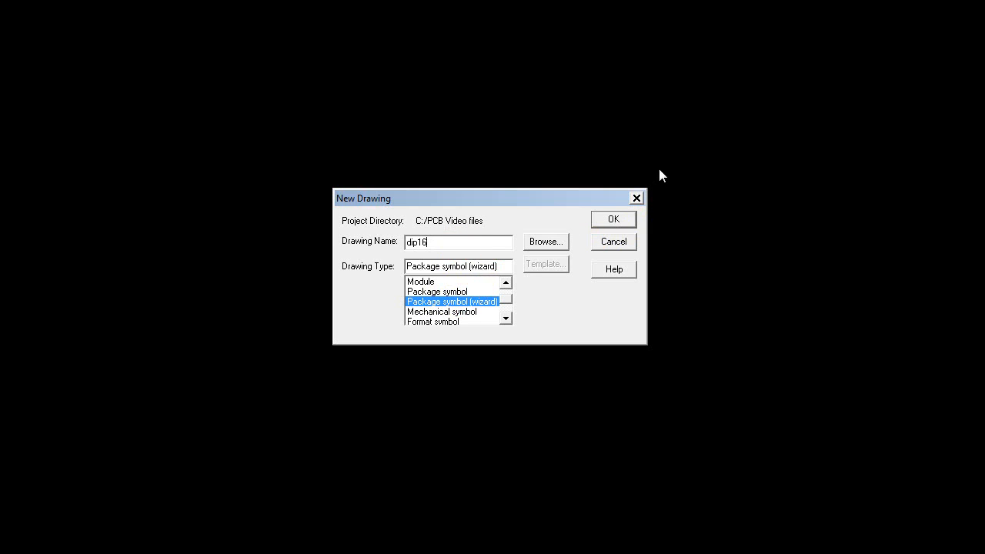
{"action": "left_click", "coordinate": [615, 220]}
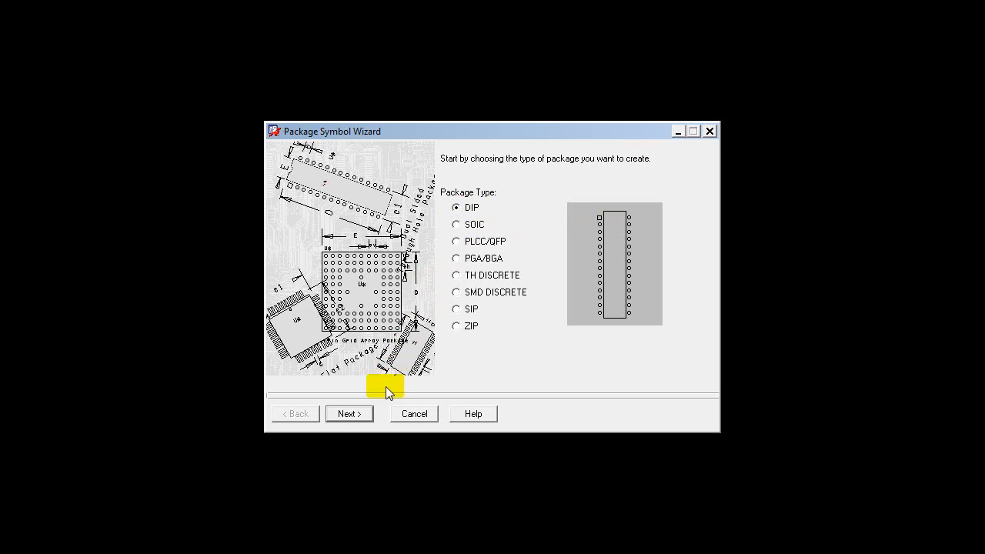
Choose the DIP package type and load the default Cadence supplied template.
{"action": "left_click", "coordinate": [347, 414]}
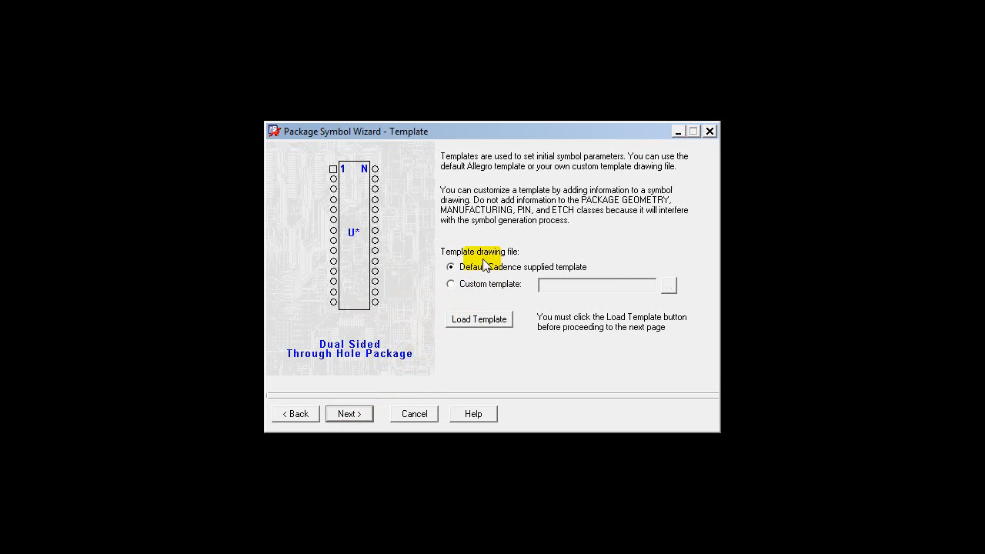
{"action": "left_click", "coordinate": [451, 267]}
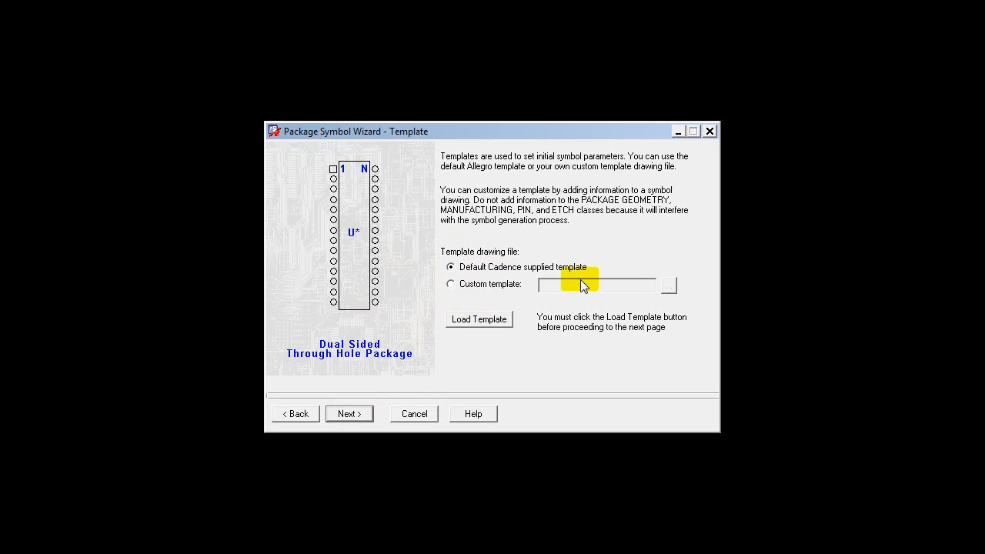
{"action": "left_click", "coordinate": [482, 322]}
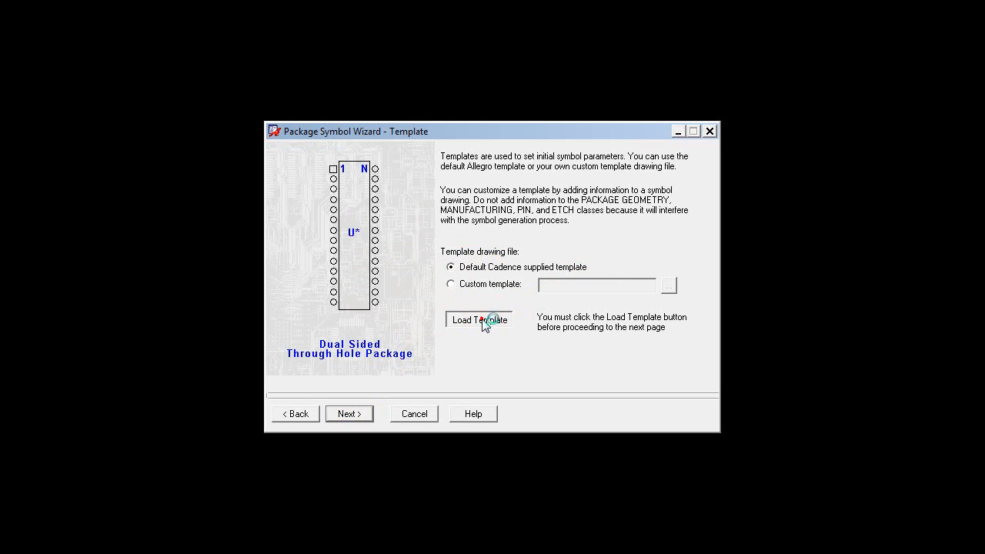
{"action": "left_click", "coordinate": [349, 414]}
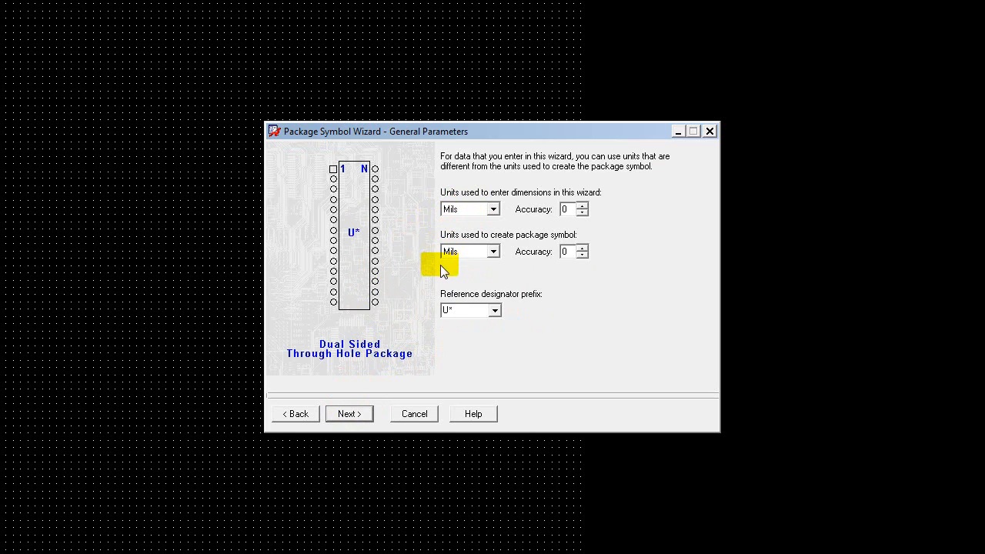
Set the accuracy to 2 for both the wizard dimension units and the package symbol units, keeping mils and the U* prefix.
{"action": "left_click", "coordinate": [581, 205]}
{"action": "left_click", "coordinate": [582, 206]}
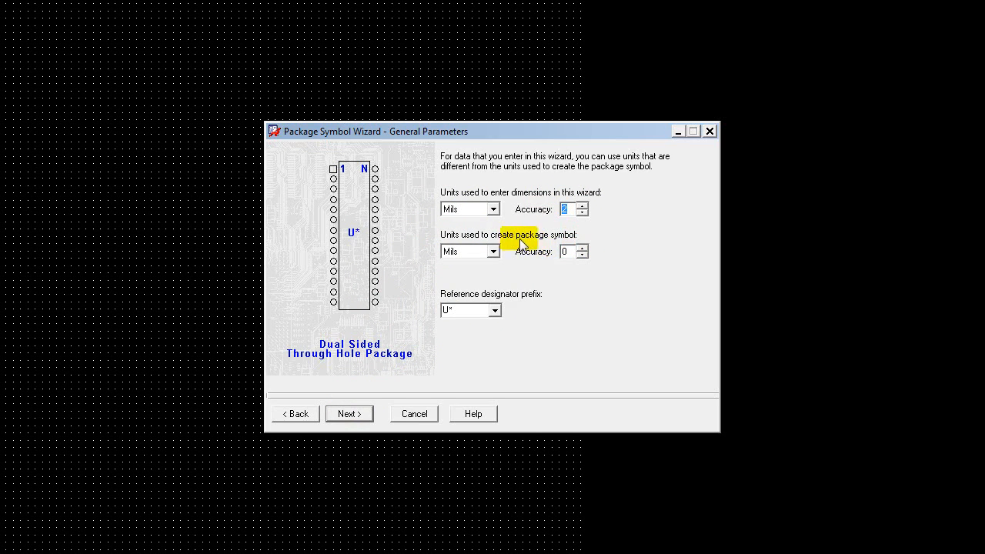
{"action": "left_click", "coordinate": [582, 248]}
{"action": "left_click", "coordinate": [582, 248]}
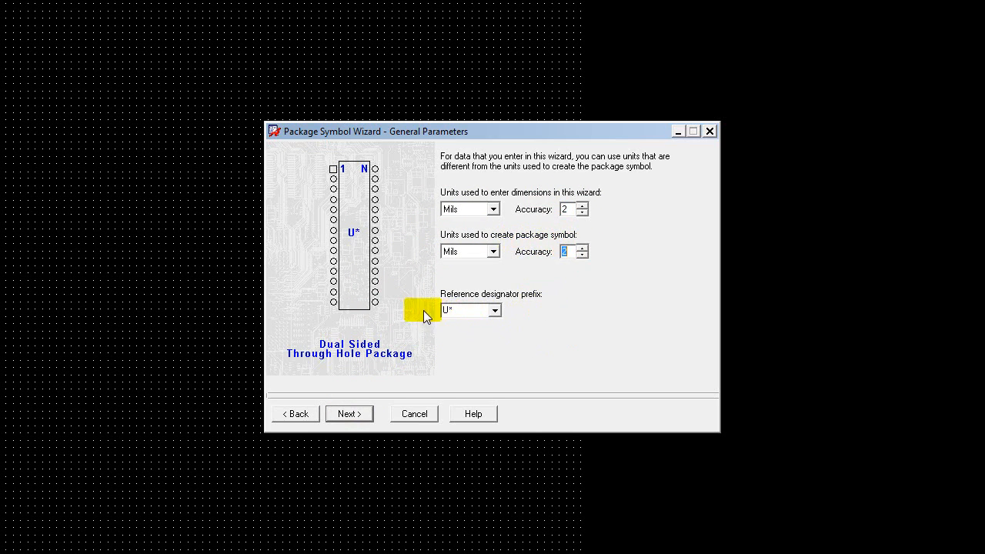
{"action": "left_click", "coordinate": [350, 414]}
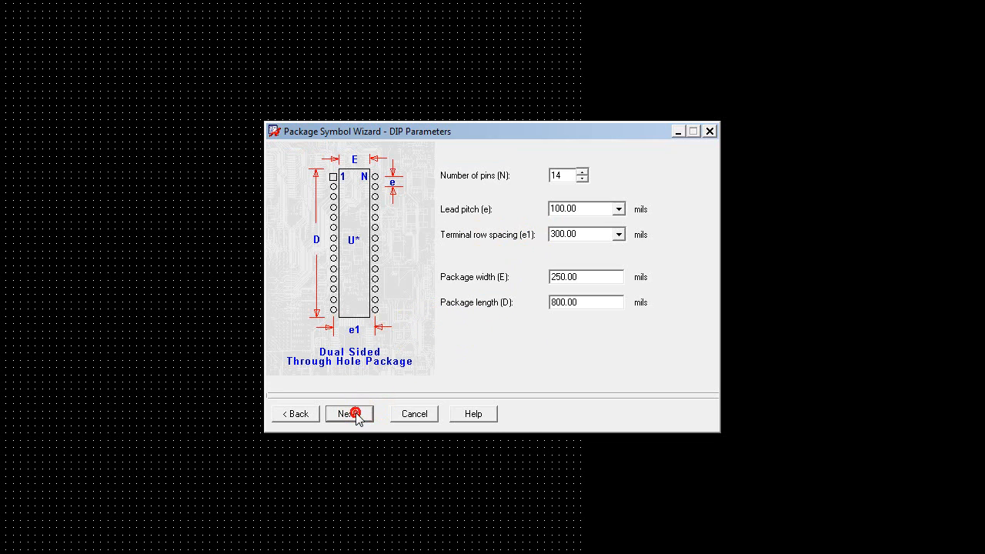
Set the DIP parameters to 16 pins, package width 220 mils and package length 785 mils.
{"action": "left_click", "coordinate": [582, 173]}
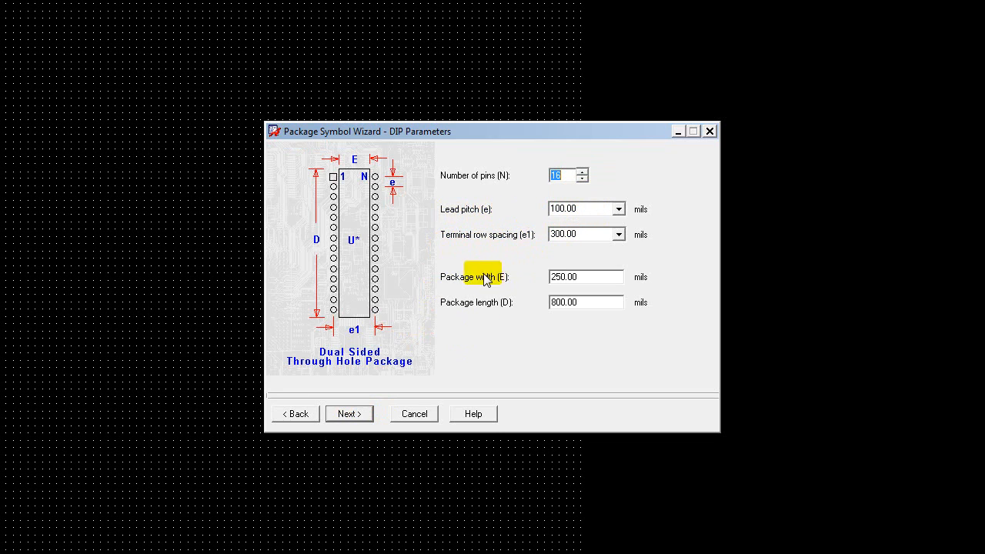
{"action": "left_click", "coordinate": [560, 278]}
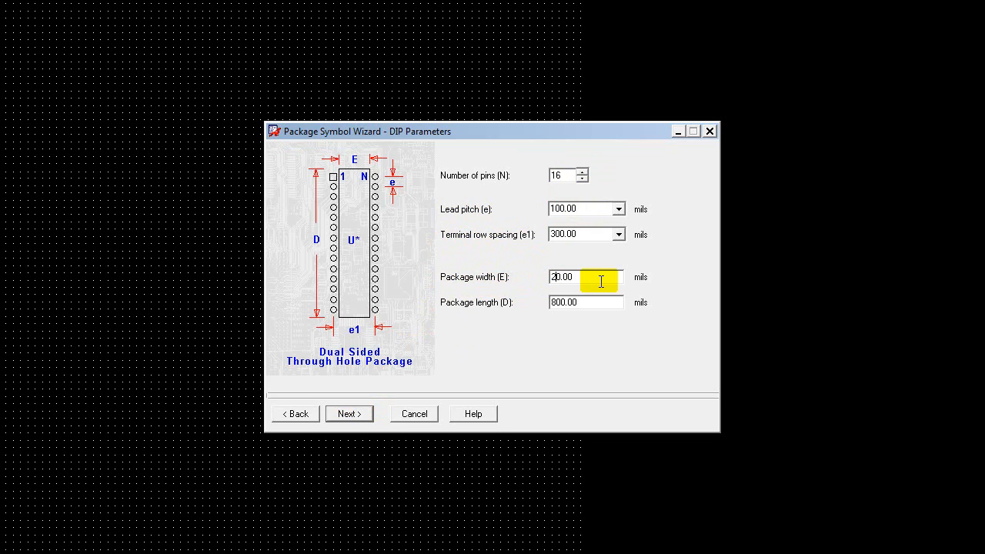
{"action": "type", "text": "2"}
{"action": "left_click", "coordinate": [565, 302]}
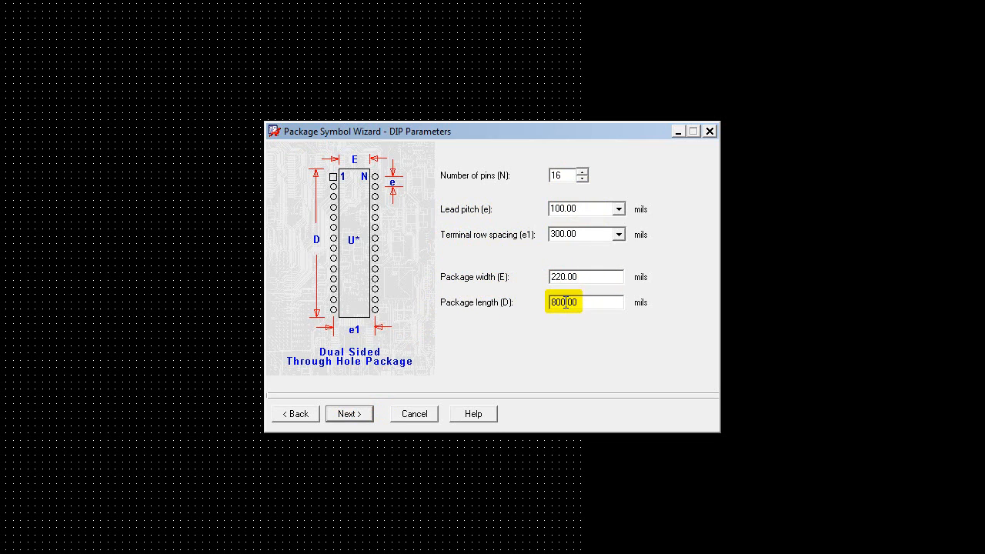
{"action": "key", "text": "BackSpace"}
{"action": "key", "text": "BackSpace"}
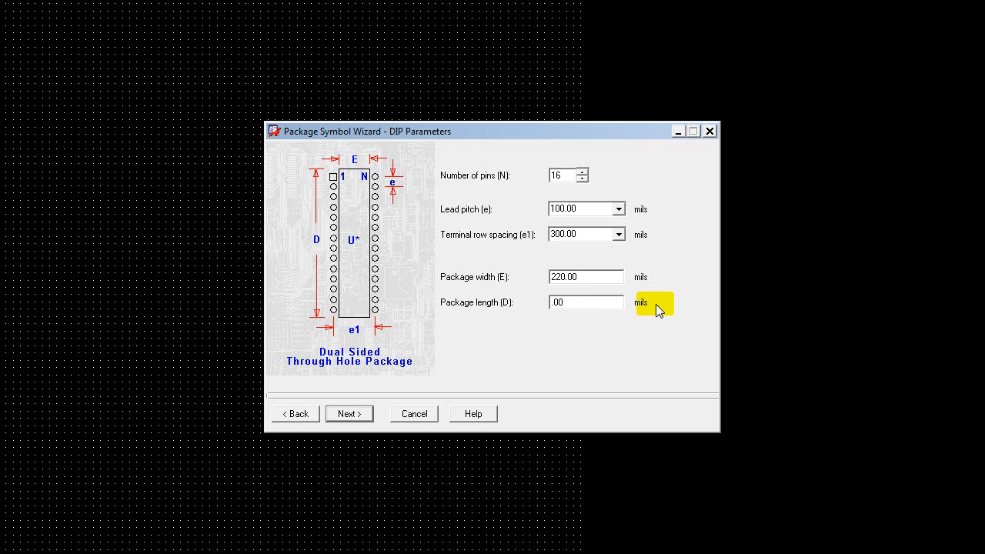
{"action": "type", "text": "785"}
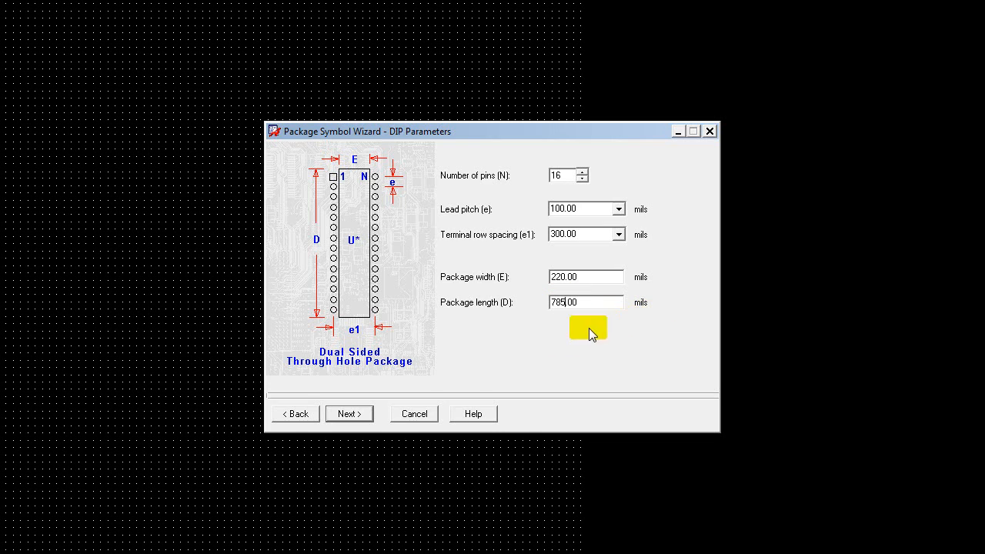
{"action": "left_click", "coordinate": [348, 414]}
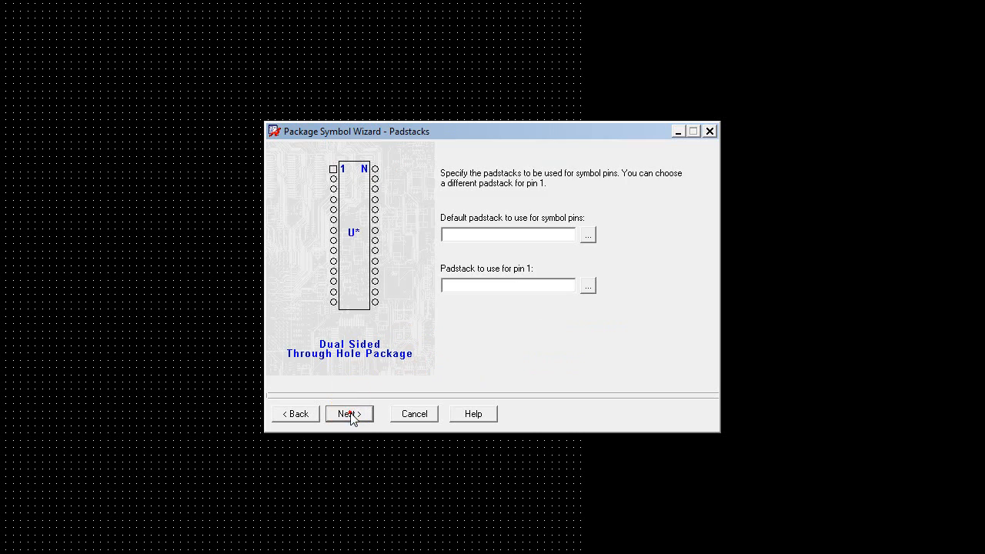
Assign the library padstack Pad60cir36d as the default for the symbol pins.
{"action": "left_click", "coordinate": [588, 235]}
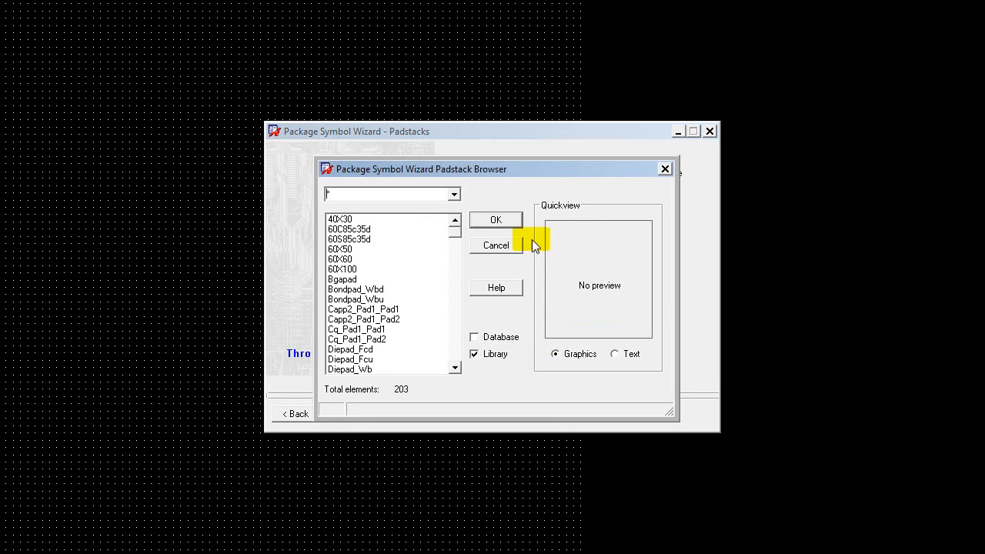
{"action": "left_click", "coordinate": [455, 369]}
{"action": "left_click", "coordinate": [454, 369]}
{"action": "left_click", "coordinate": [455, 370]}
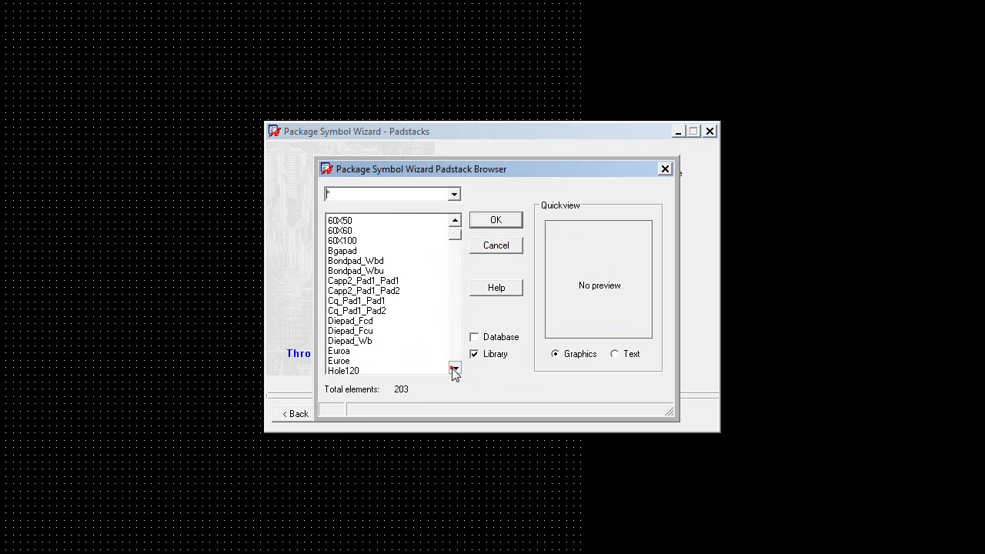
{"action": "left_click", "coordinate": [455, 369]}
{"action": "left_click_drag", "start_coordinate": [455, 238], "coordinate": [458, 282]}
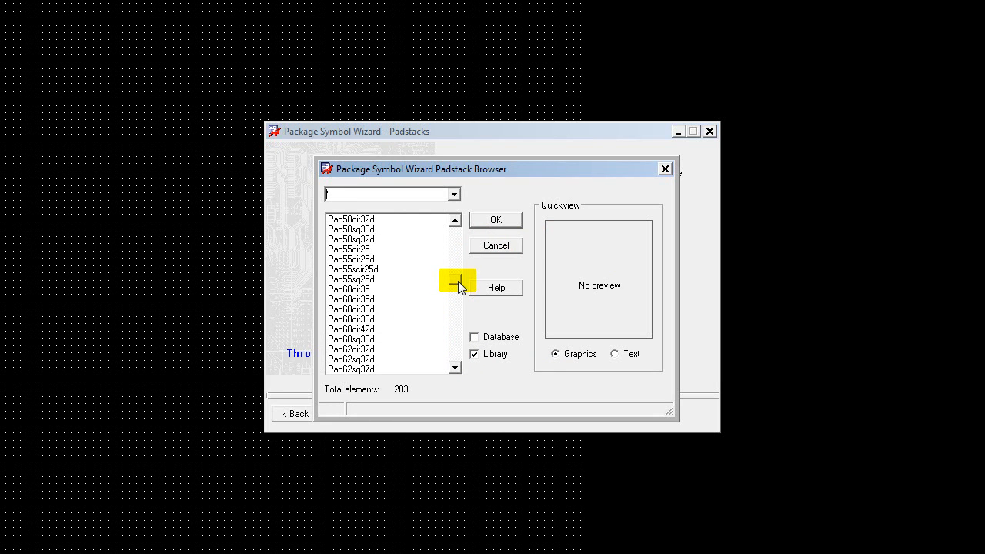
{"action": "left_click", "coordinate": [372, 310]}
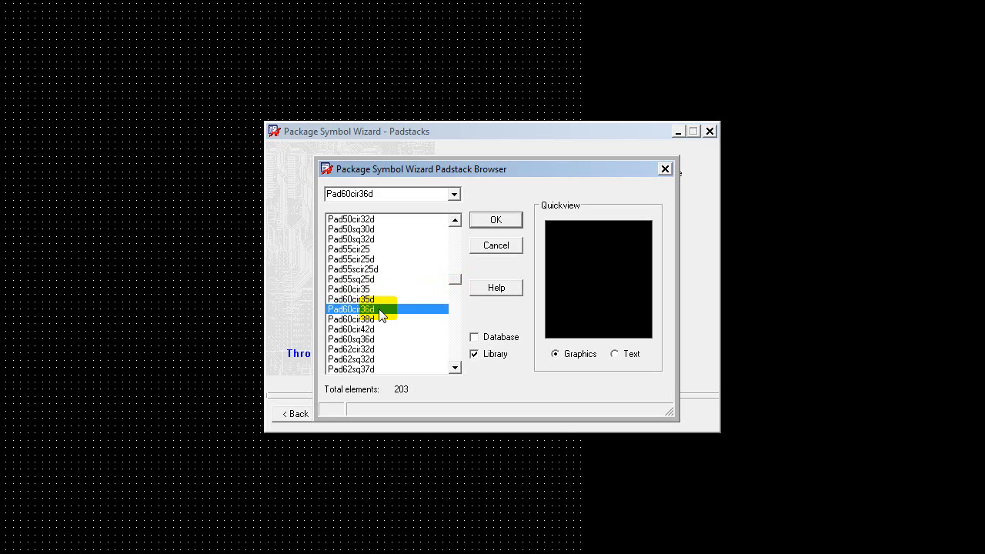
{"action": "left_click", "coordinate": [490, 223]}
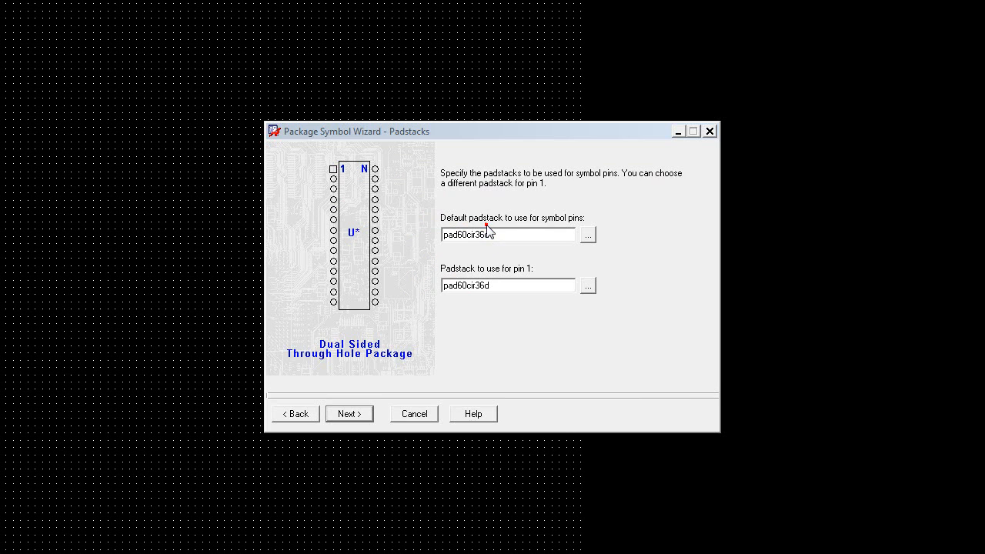
Assign the square library padstack Pad60sq36d to pin 1.
{"action": "left_click", "coordinate": [588, 286]}
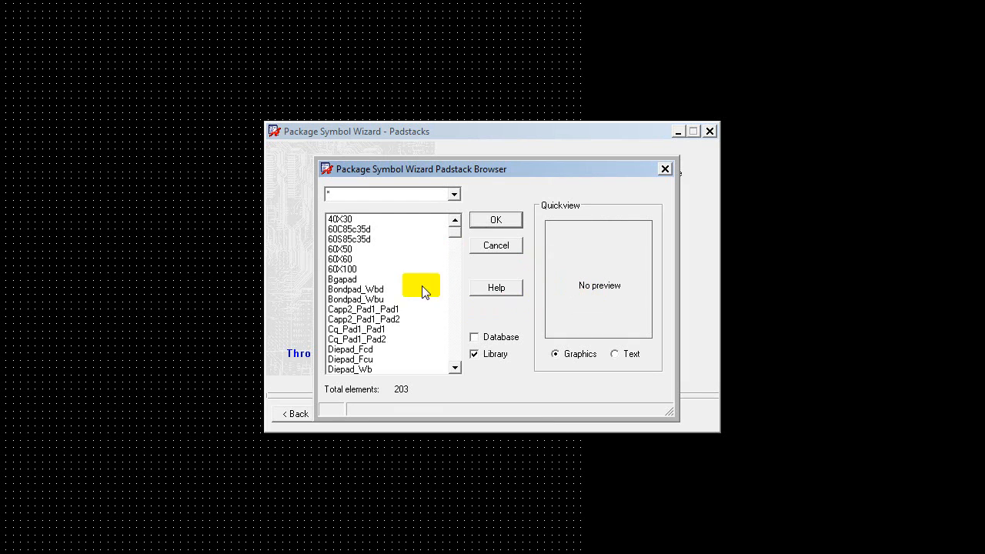
{"action": "left_click_drag", "start_coordinate": [452, 232], "coordinate": [460, 284]}
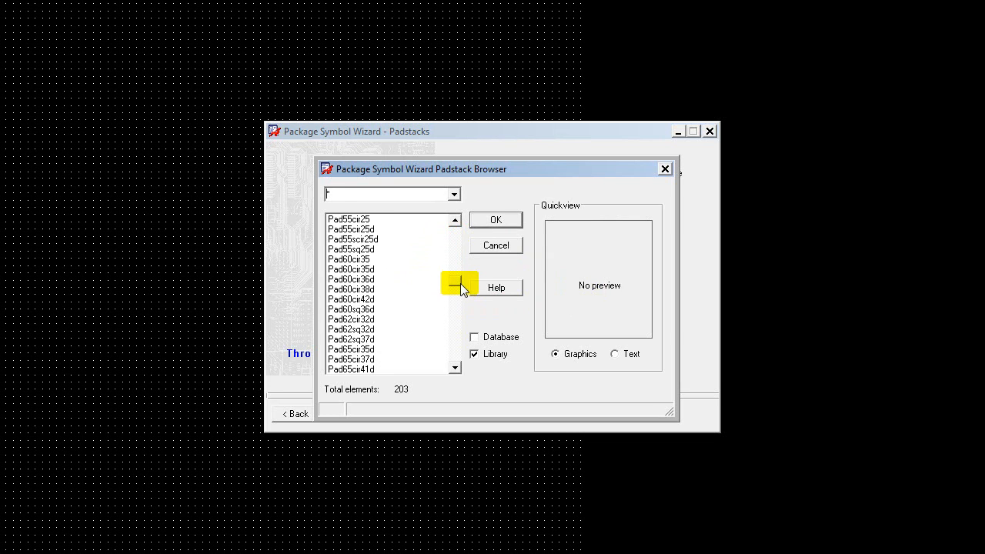
{"action": "left_click", "coordinate": [368, 311]}
{"action": "left_click", "coordinate": [496, 220]}
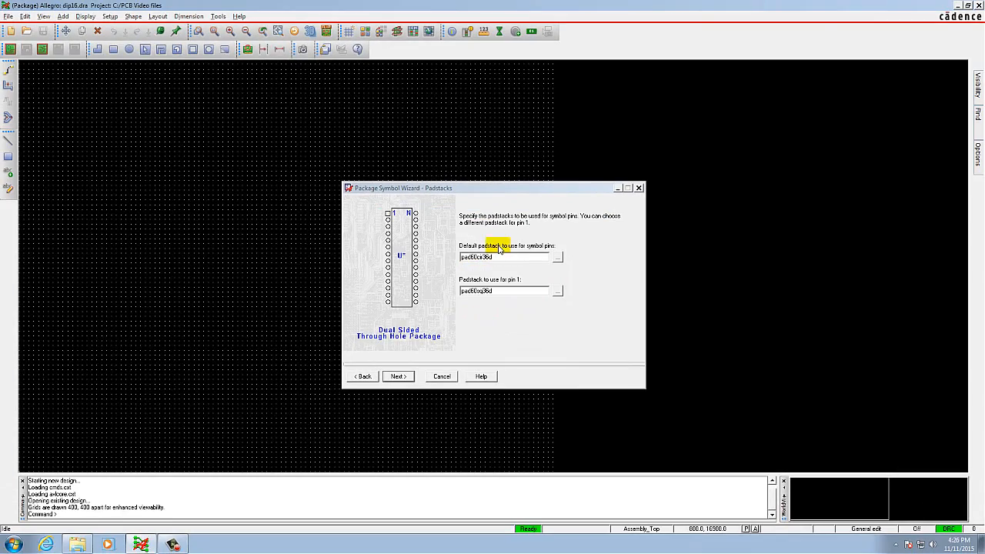
{"action": "left_click", "coordinate": [396, 377]}
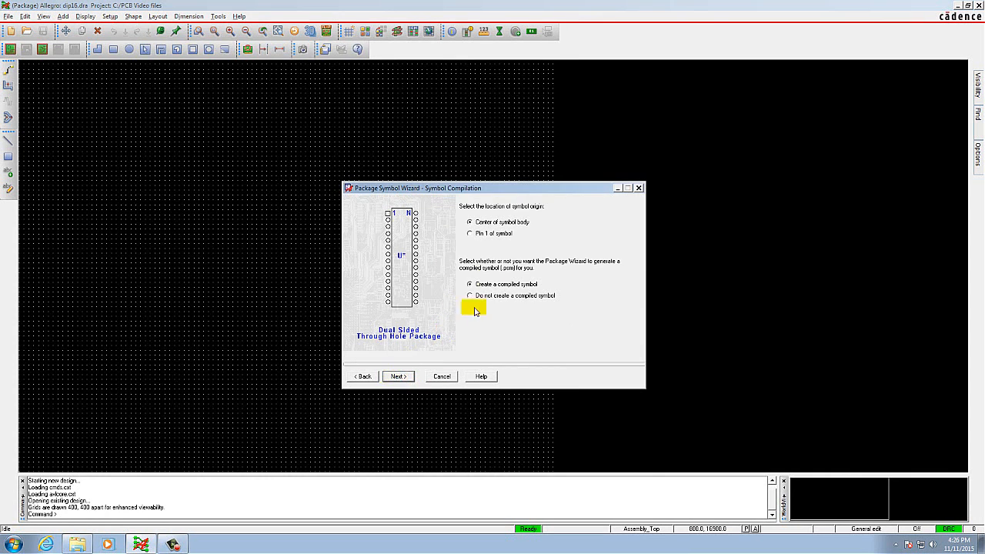
Place the symbol origin at the center of the symbol body and generate the package with a compiled symbol.
{"action": "left_click", "coordinate": [469, 223]}
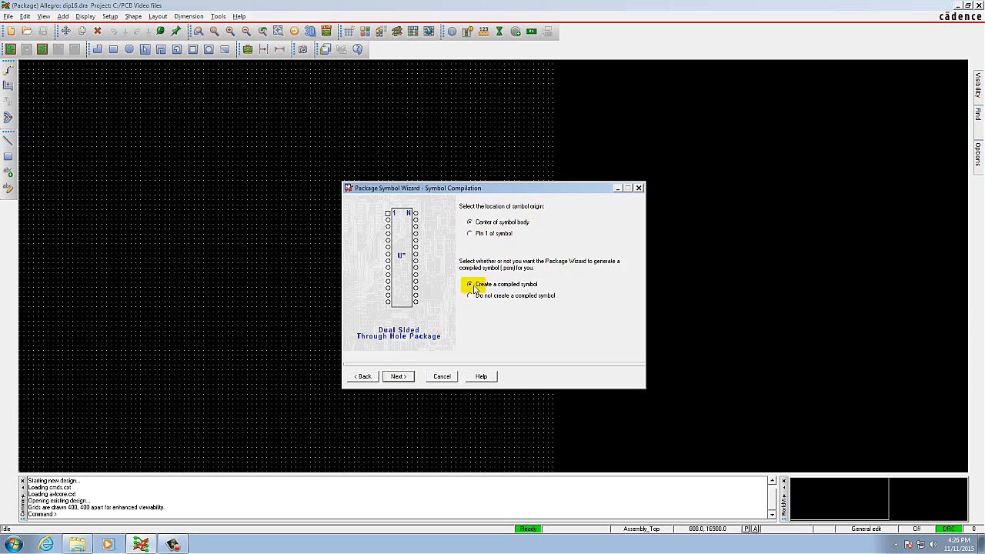
{"action": "left_click", "coordinate": [401, 375]}
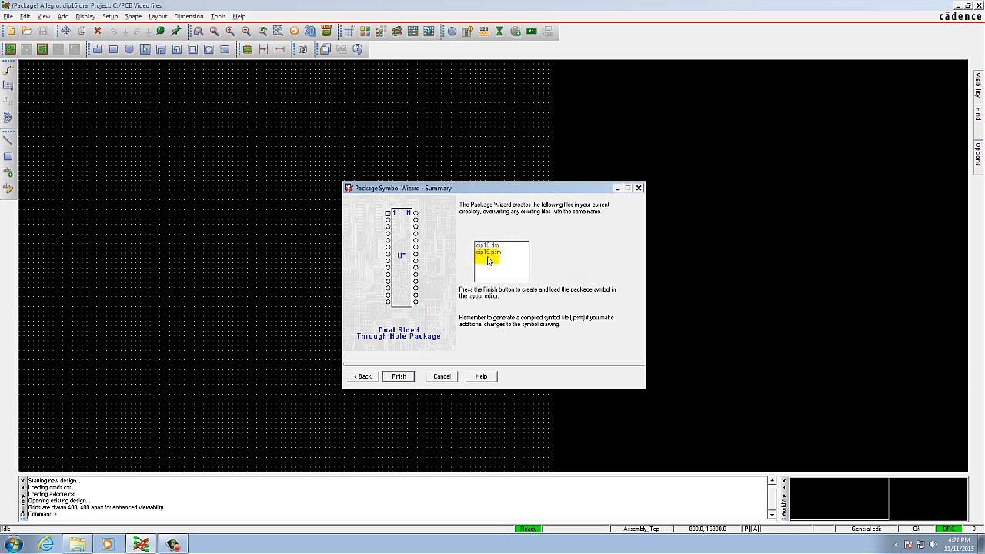
{"action": "left_click", "coordinate": [399, 376]}
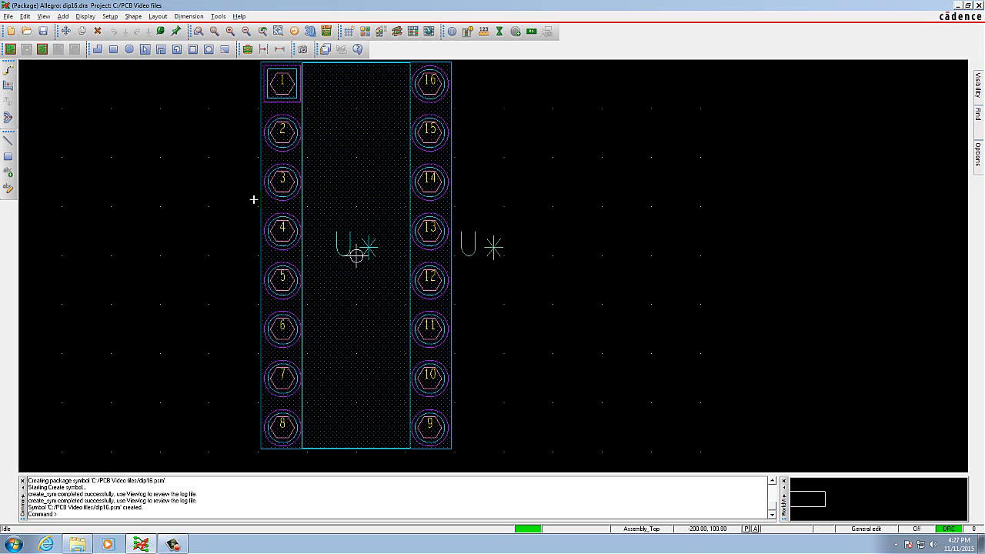
Save the dip16 drawing and create a new package symbol drawing named dip14.
{"action": "left_click", "coordinate": [9, 17]}
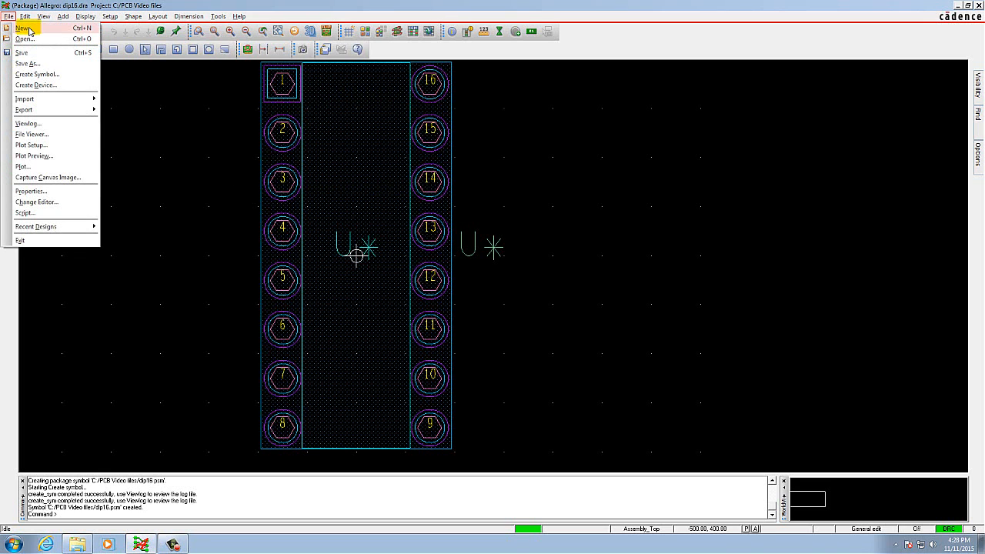
{"action": "left_click", "coordinate": [28, 30]}
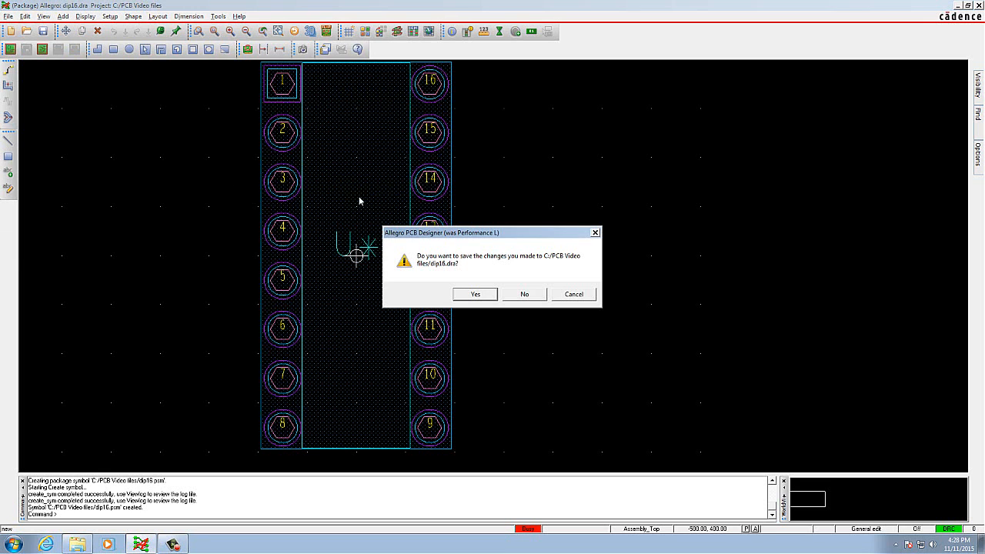
{"action": "left_click", "coordinate": [474, 295]}
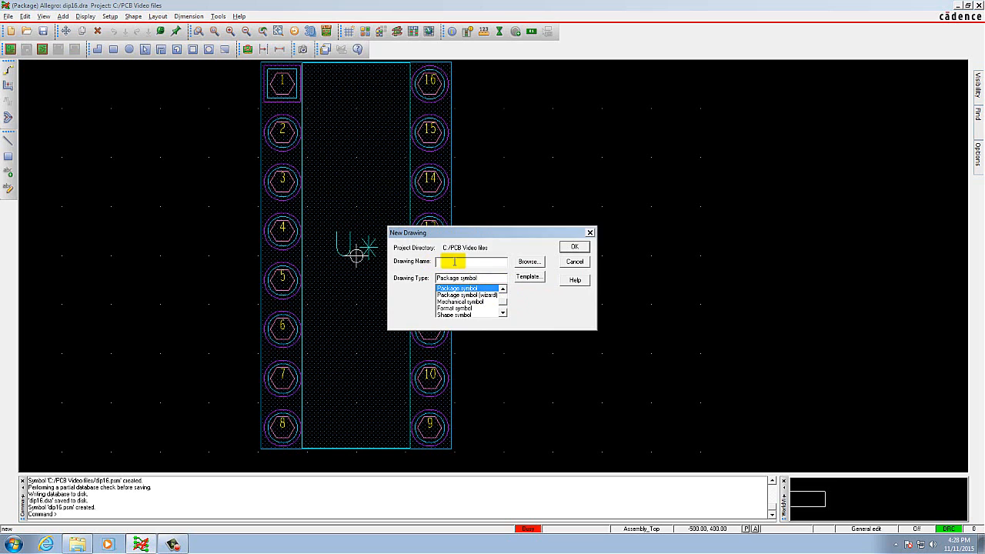
{"action": "type", "text": "dip14"}
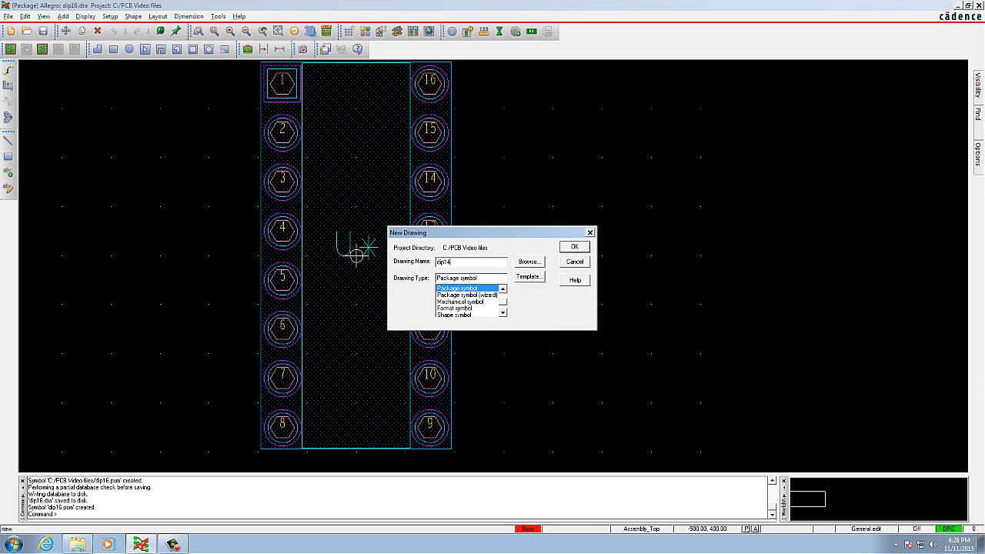
{"action": "left_click", "coordinate": [503, 312]}
{"action": "left_click", "coordinate": [502, 313]}
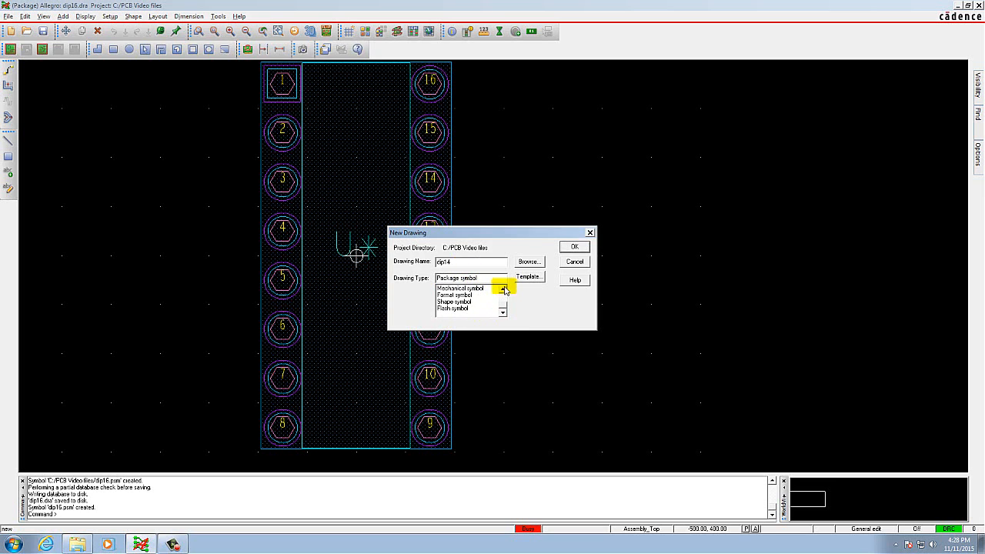
{"action": "left_click", "coordinate": [502, 289]}
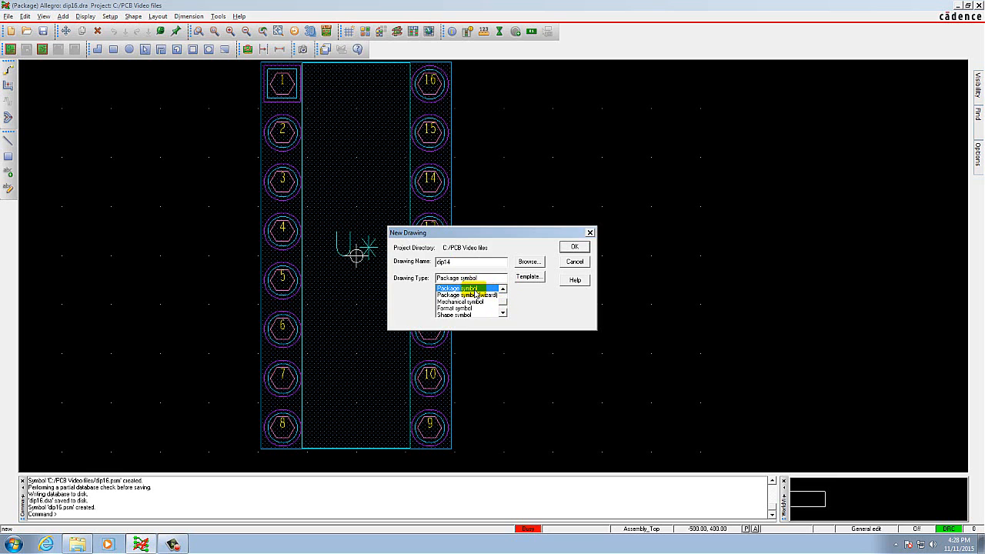
{"action": "left_click", "coordinate": [574, 247]}
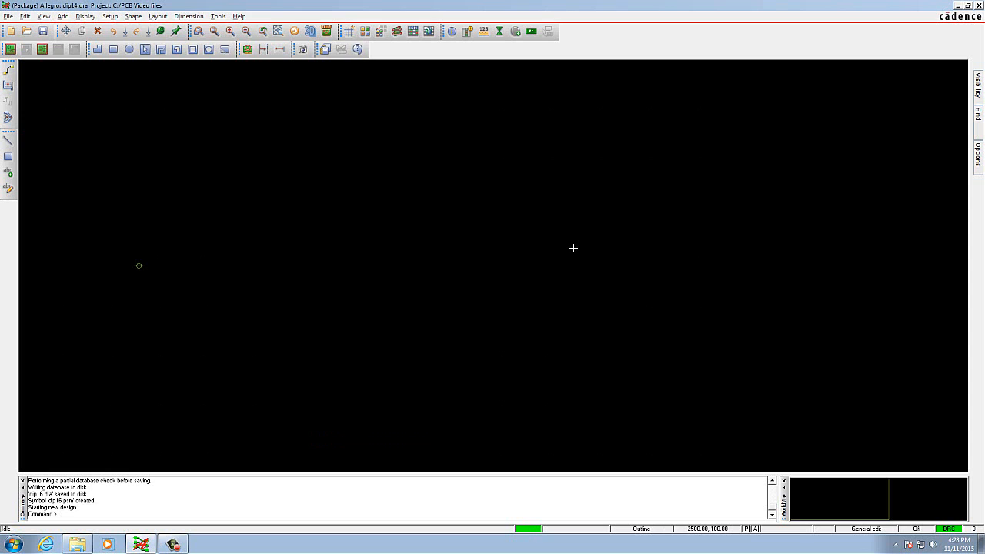
Set the drawing size to A, with extents starting at Left X -500 and Lower Y -1500.
{"action": "left_click", "coordinate": [110, 16]}
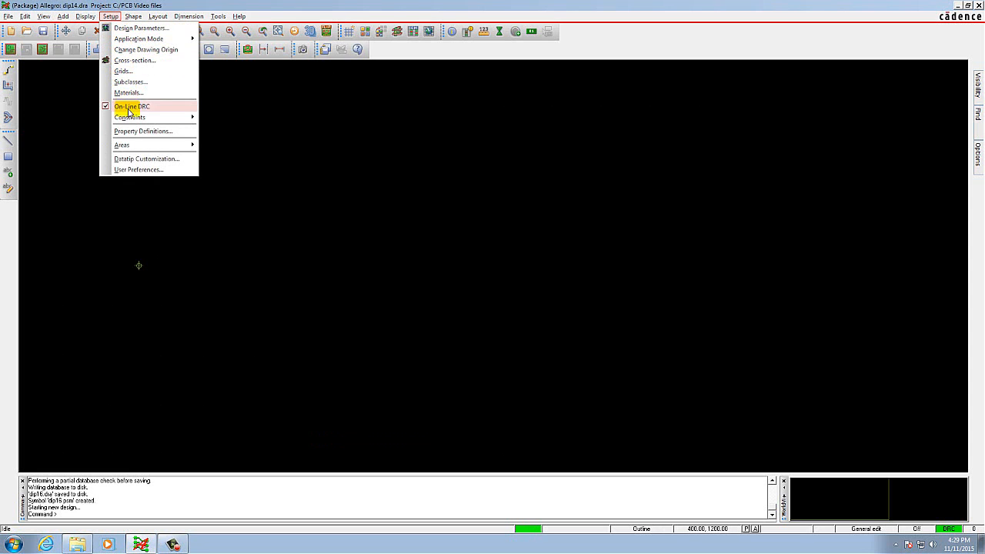
{"action": "mouse_move", "coordinate": [130, 148]}
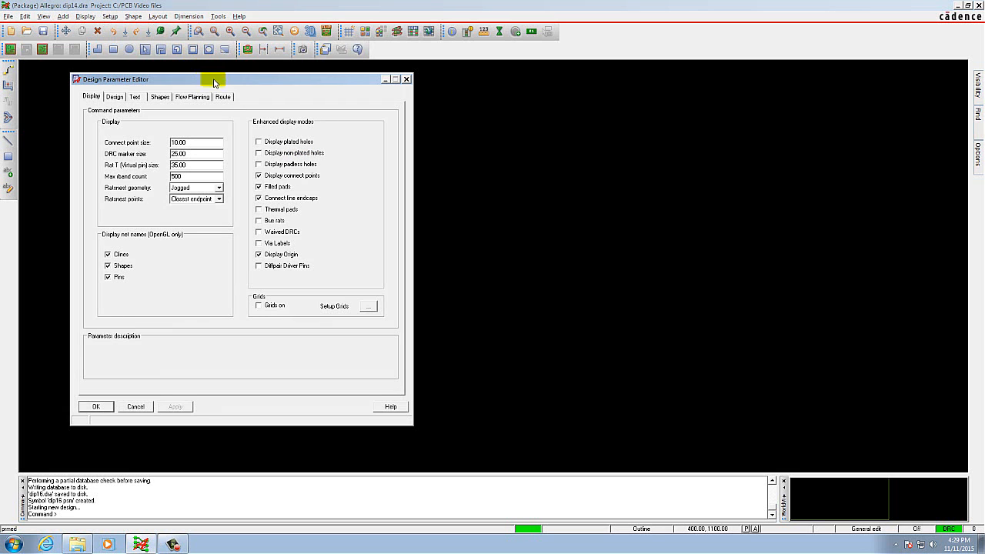
{"action": "left_click", "coordinate": [114, 97]}
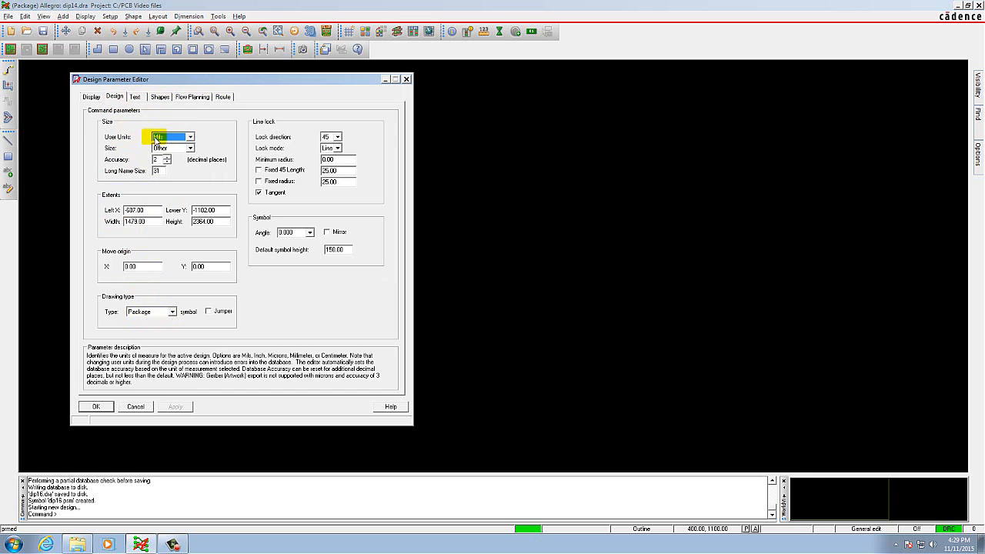
{"action": "left_click", "coordinate": [177, 148]}
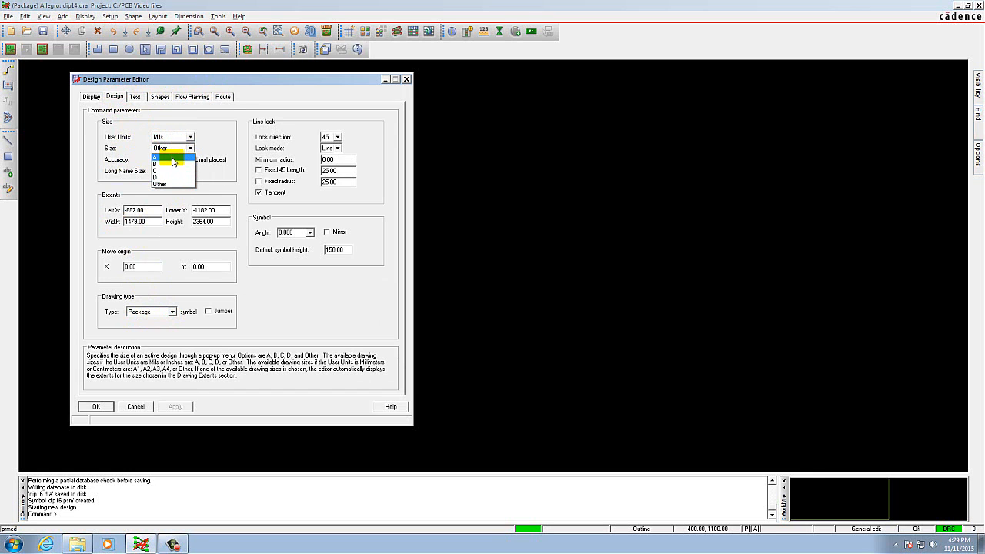
{"action": "left_click", "coordinate": [173, 158]}
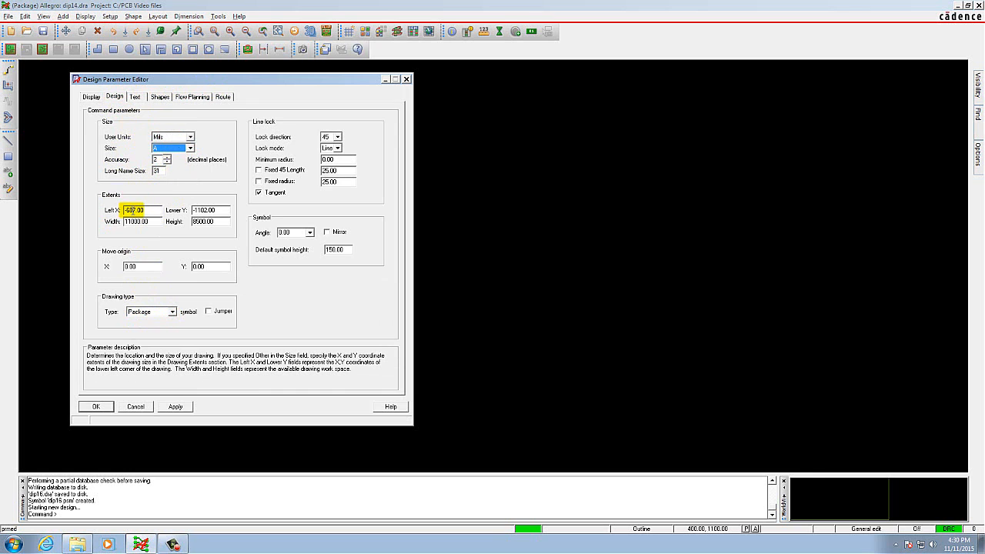
{"action": "left_click", "coordinate": [133, 209]}
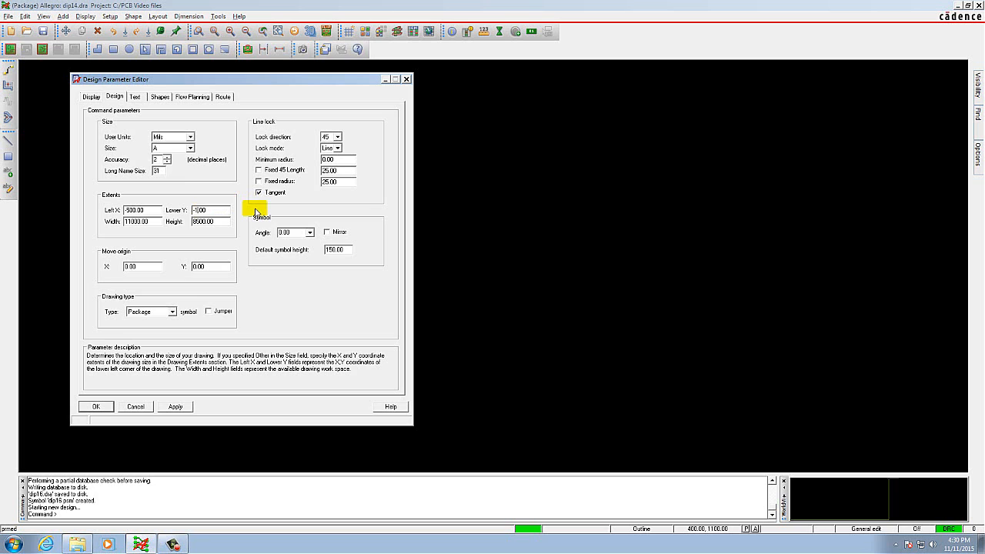
{"action": "type", "text": "500.00"}
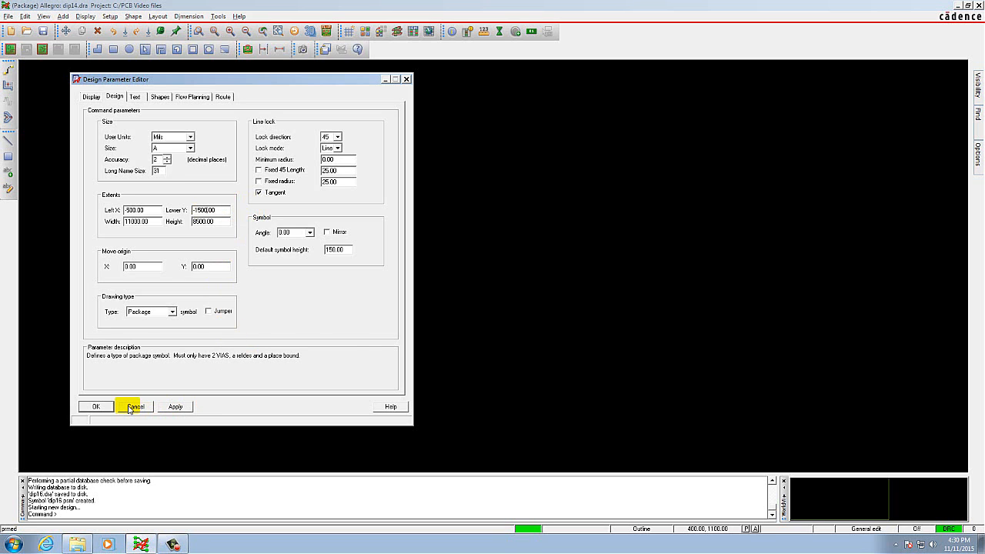
{"action": "left_click", "coordinate": [95, 407]}
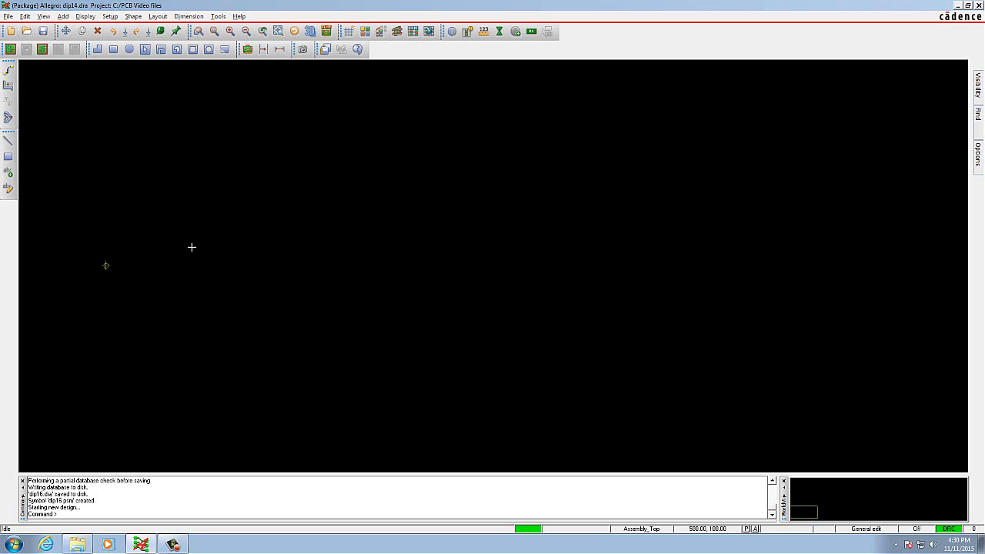
Start adding pins and choose the square padstack Pad60sq36d for pin 1.
{"action": "left_click", "coordinate": [156, 16]}
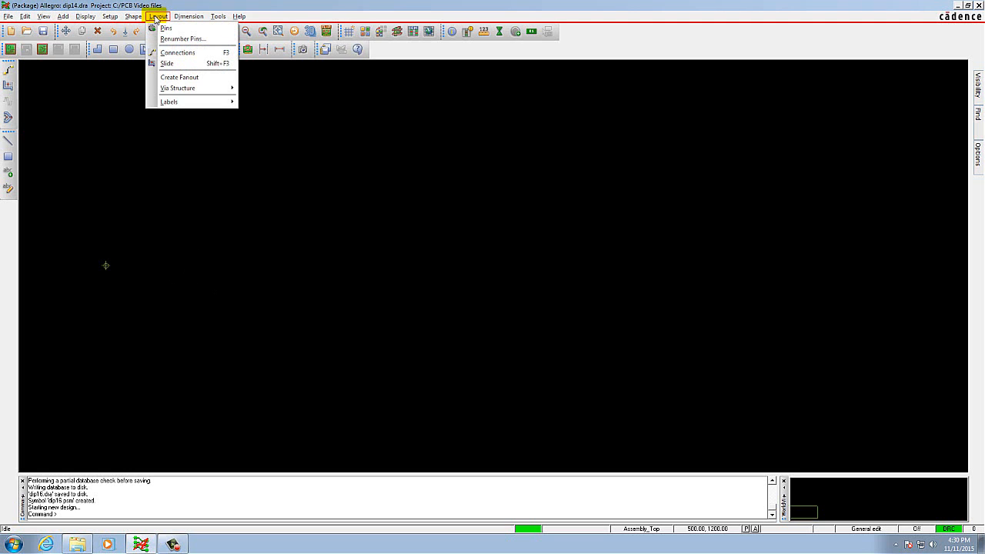
{"action": "left_click", "coordinate": [188, 31]}
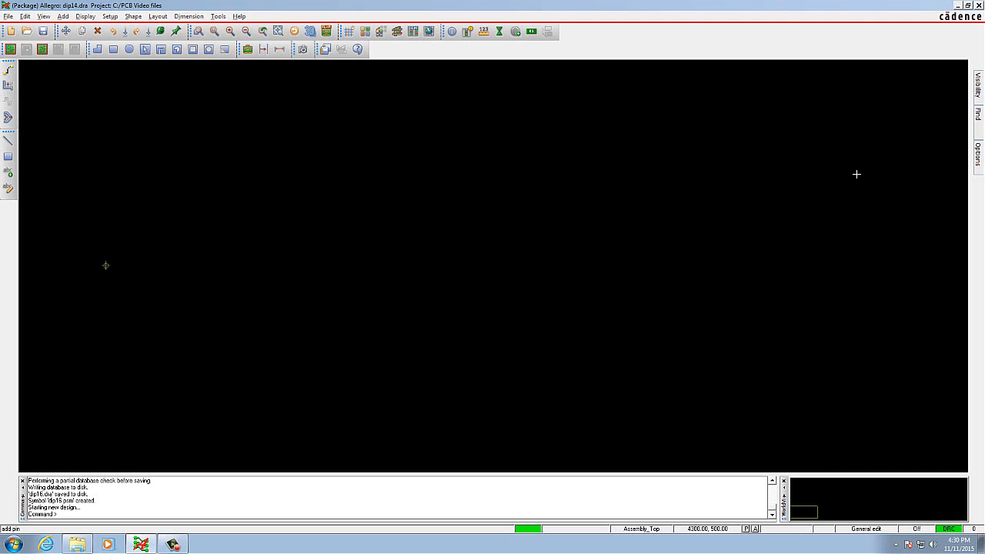
{"action": "mouse_move", "coordinate": [977, 158]}
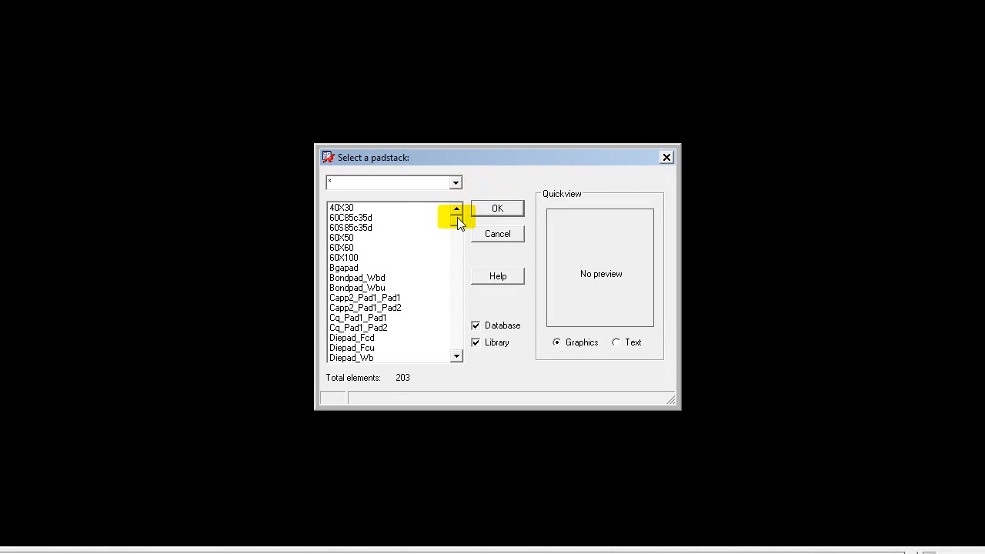
{"action": "left_click_drag", "start_coordinate": [457, 221], "coordinate": [457, 256]}
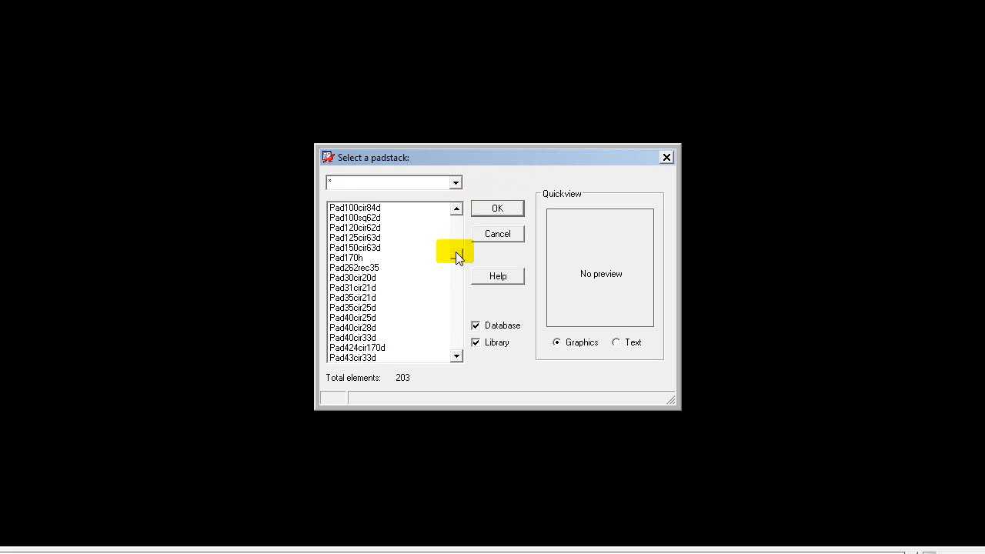
{"action": "scroll", "coordinate": [457, 254], "scroll_direction": "down", "scroll_amount": 8}
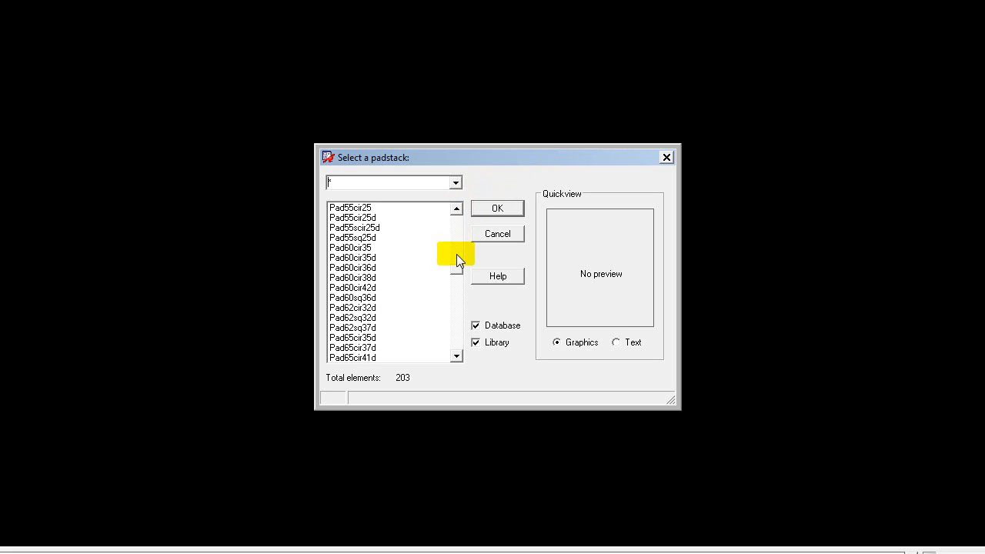
{"action": "left_click", "coordinate": [368, 300]}
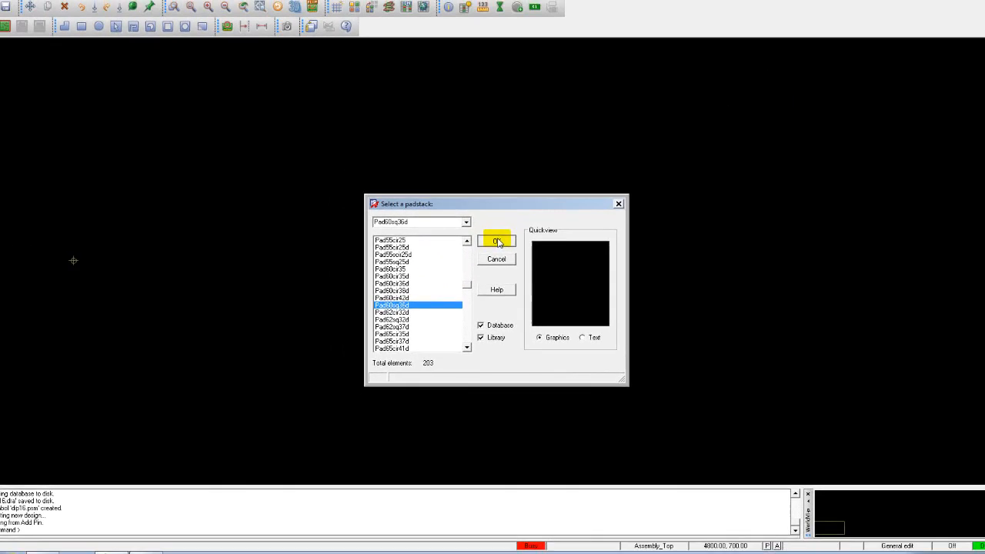
{"action": "left_click", "coordinate": [497, 241]}
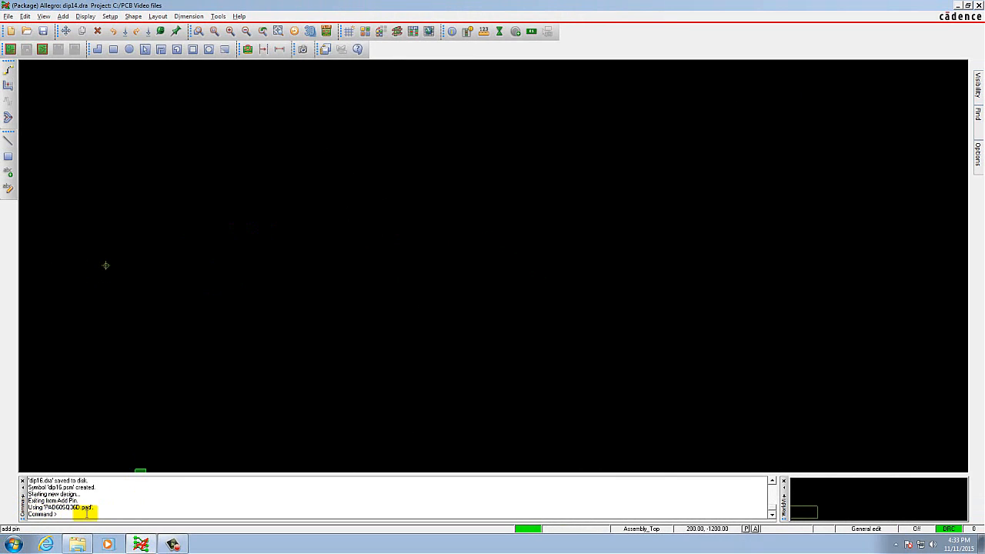
Place pin 1 at the drawing origin with the command x 0 0.
{"action": "left_click_drag", "start_coordinate": [94, 508], "coordinate": [27, 506]}
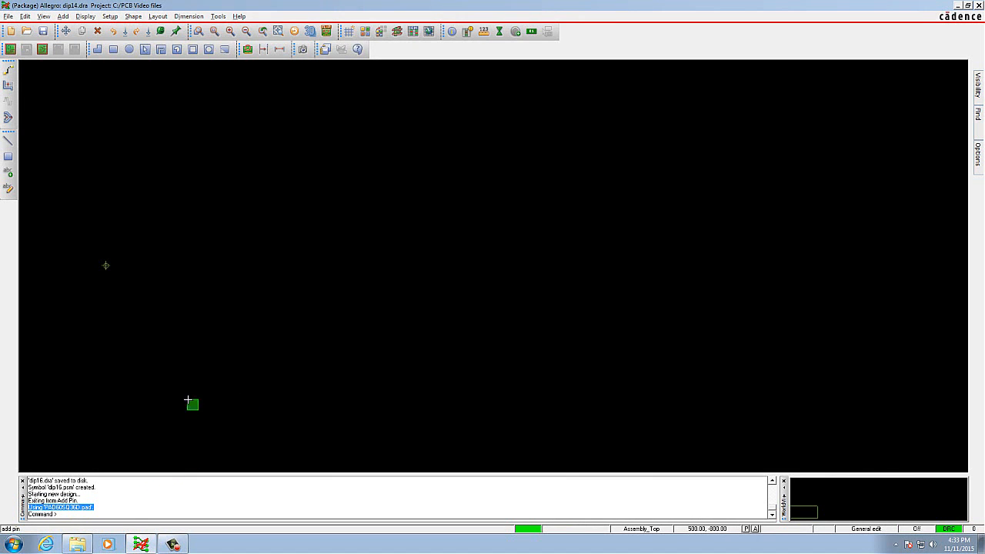
{"action": "left_click", "coordinate": [68, 514]}
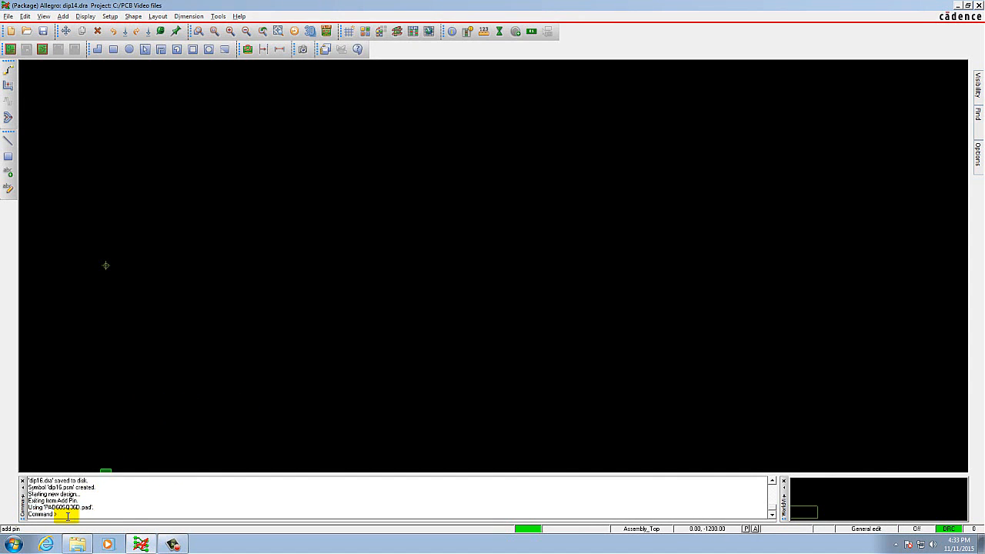
{"action": "type", "text": "x 0 0"}
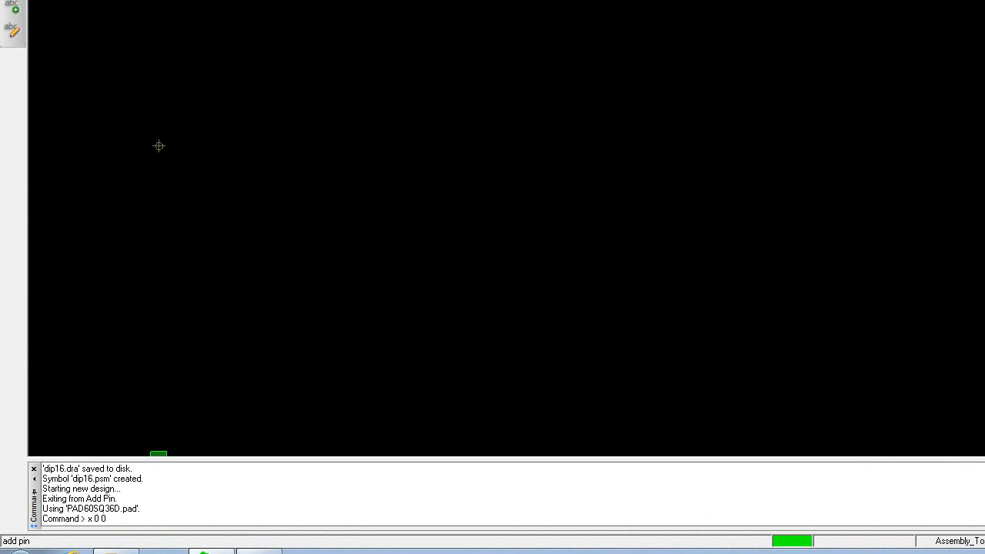
{"action": "key", "text": "Return"}
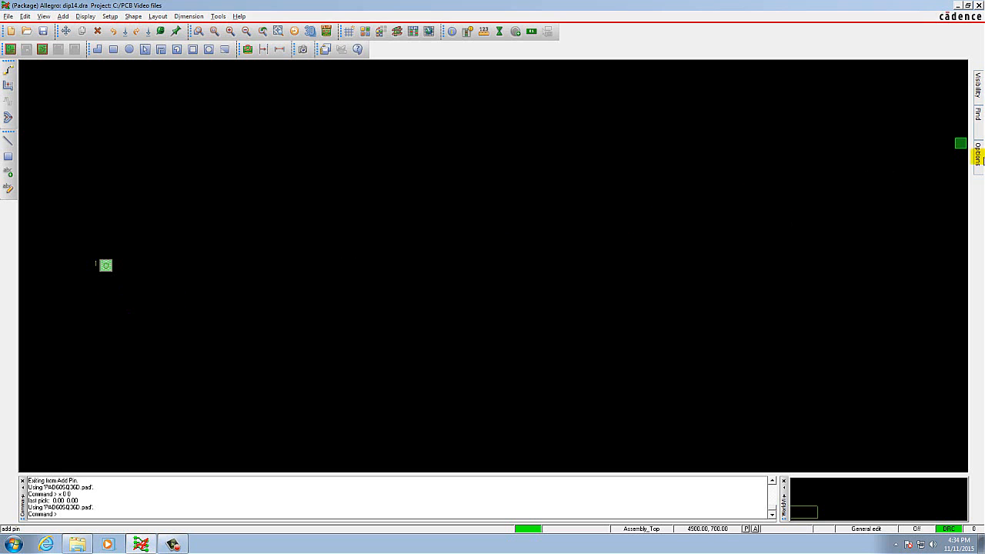
Change the padstack to the round Pad60cir38d for the pins starting at pin 2.
{"action": "mouse_move", "coordinate": [980, 154]}
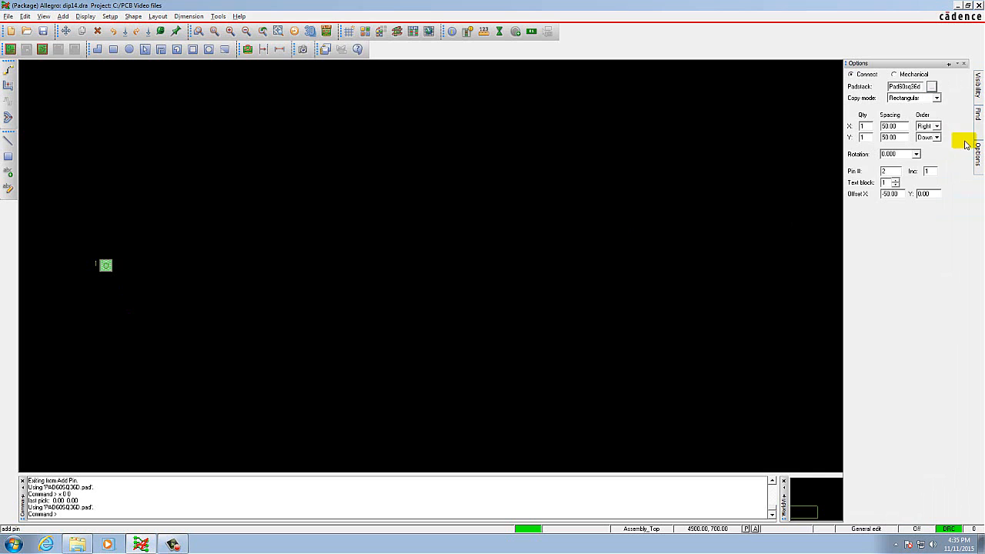
{"action": "left_click", "coordinate": [931, 87]}
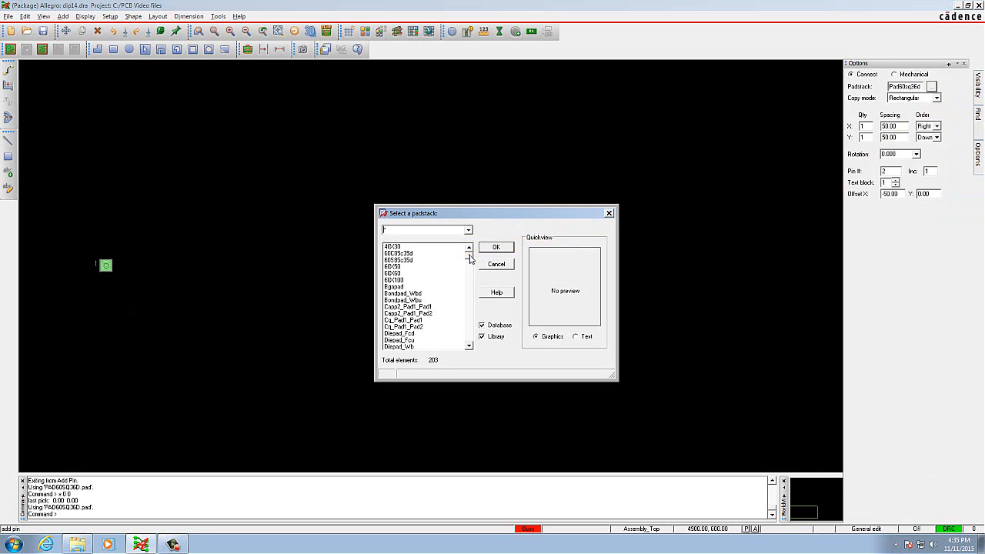
{"action": "left_click_drag", "start_coordinate": [470, 259], "coordinate": [470, 294]}
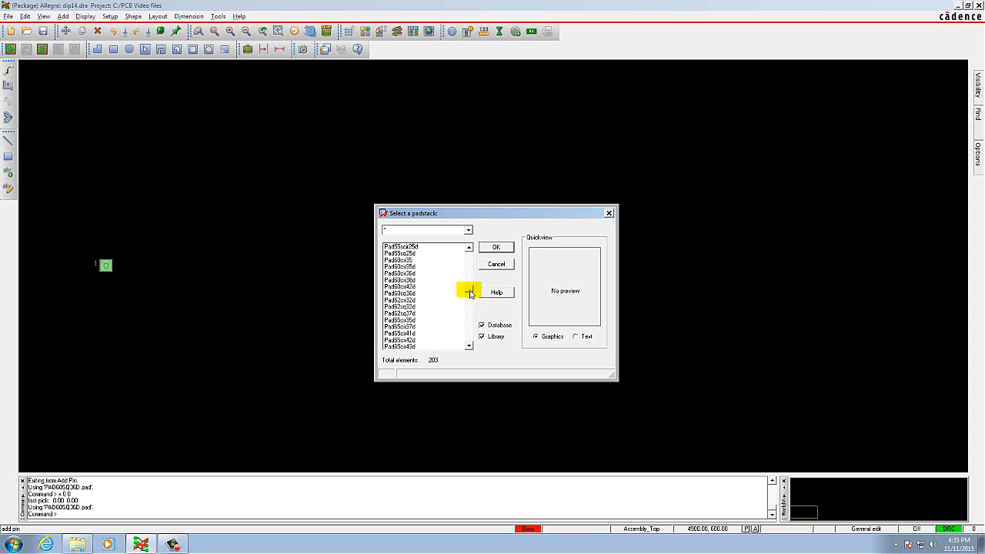
{"action": "left_click", "coordinate": [414, 281]}
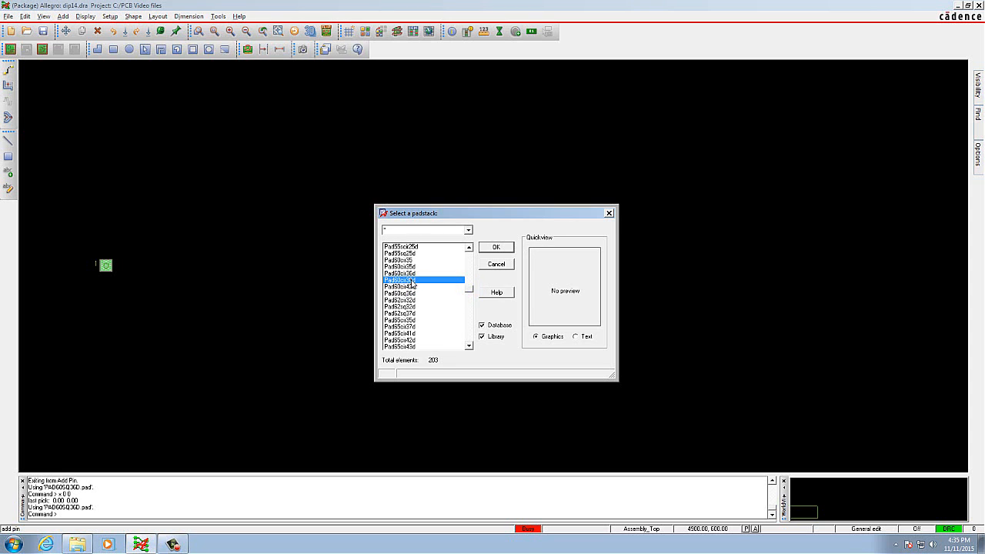
{"action": "left_click", "coordinate": [495, 248]}
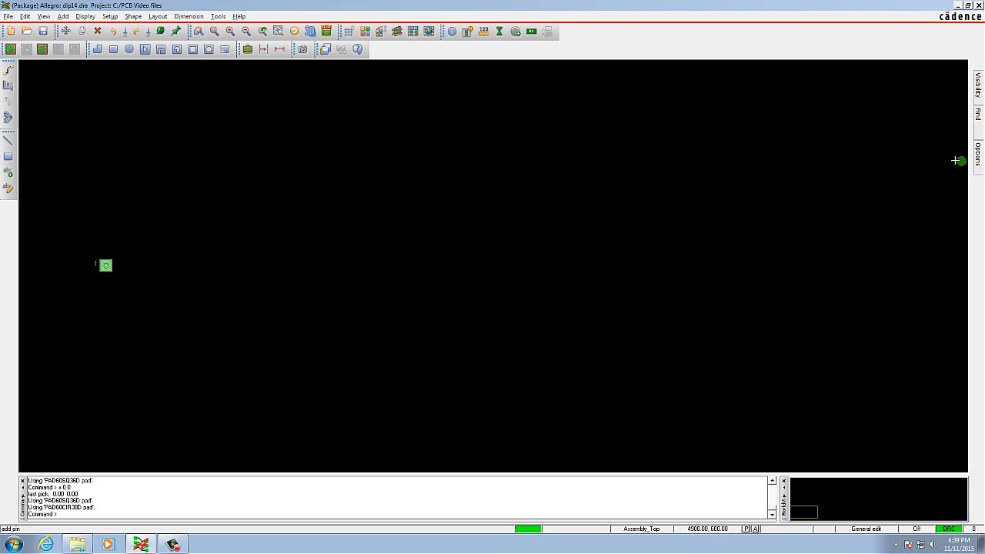
Set the Y quantity to 6 pins with a spacing of 100 mils for the downward pin column.
{"action": "mouse_move", "coordinate": [978, 154]}
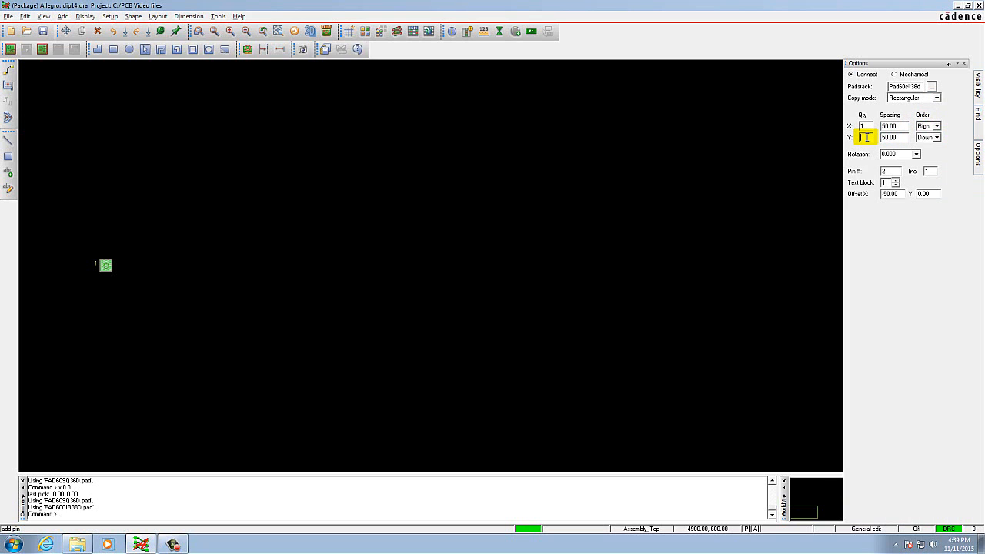
{"action": "type", "text": "6"}
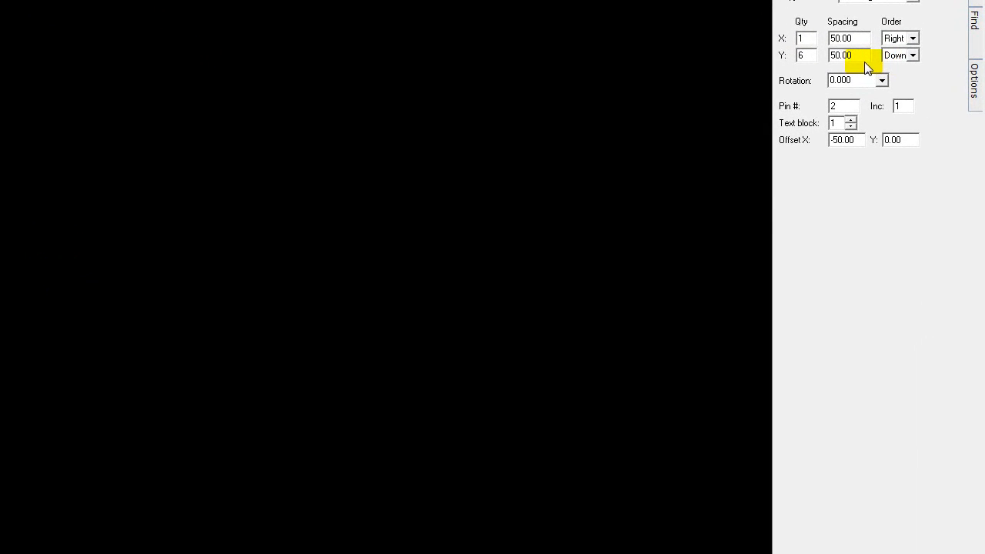
{"action": "left_click", "coordinate": [842, 55]}
{"action": "key", "text": "BackSpace"}
{"action": "type", "text": "100"}
{"action": "left_click", "coordinate": [808, 51]}
{"action": "type", "text": "6"}
{"action": "key", "text": "Tab"}
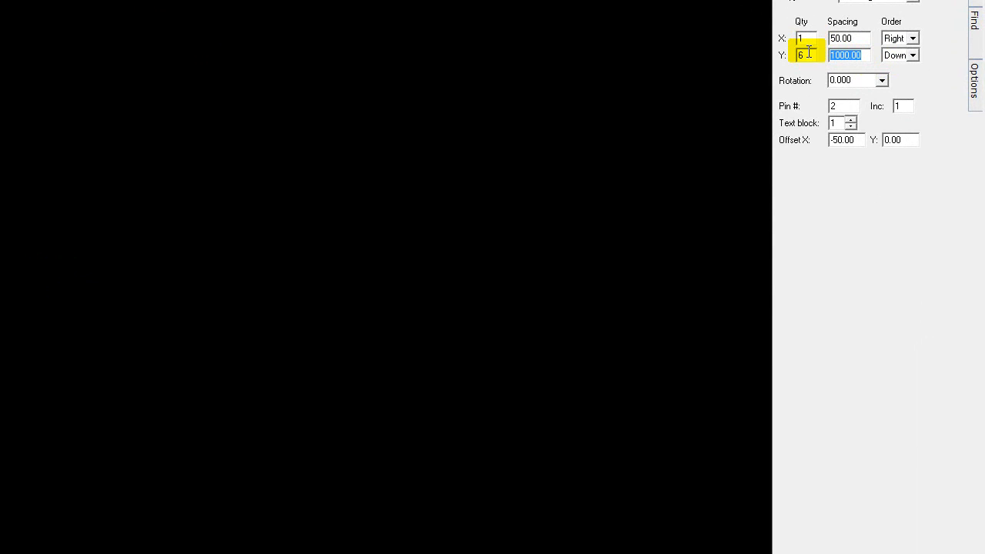
{"action": "left_click", "coordinate": [974, 77]}
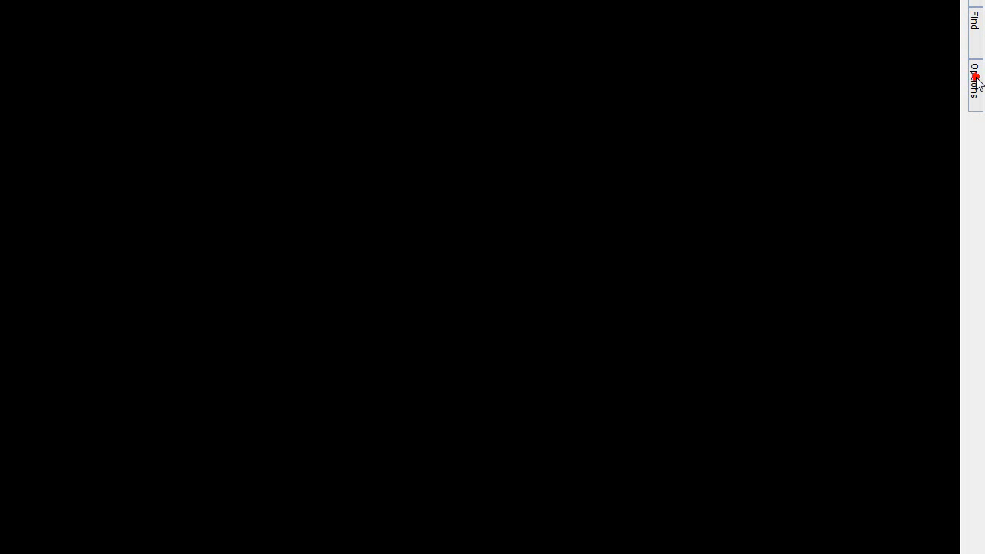
Correct the Y spacing to 100 and place pins 2 to 7 with the command x 0 -100.
{"action": "left_click", "coordinate": [842, 52]}
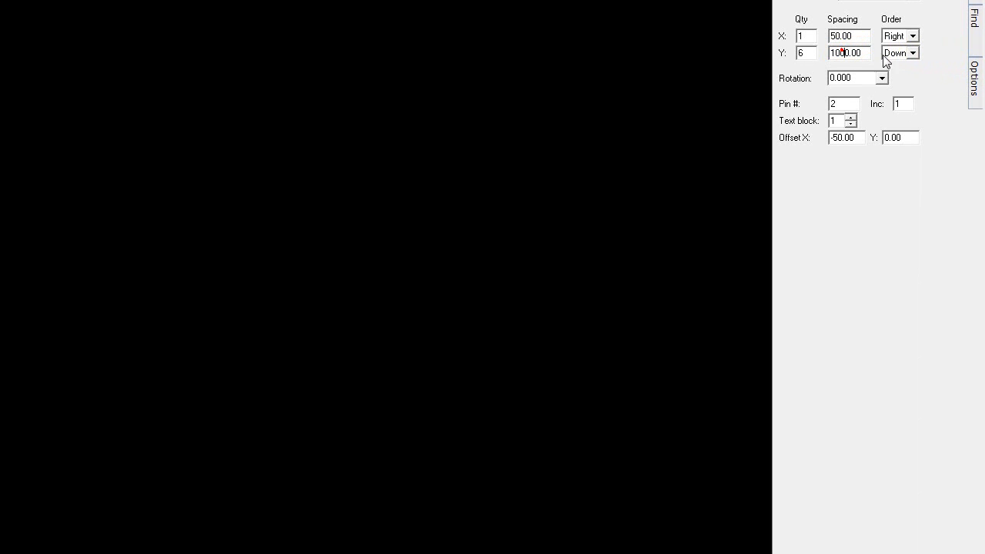
{"action": "key", "text": "BackSpace"}
{"action": "key", "text": "Tab"}
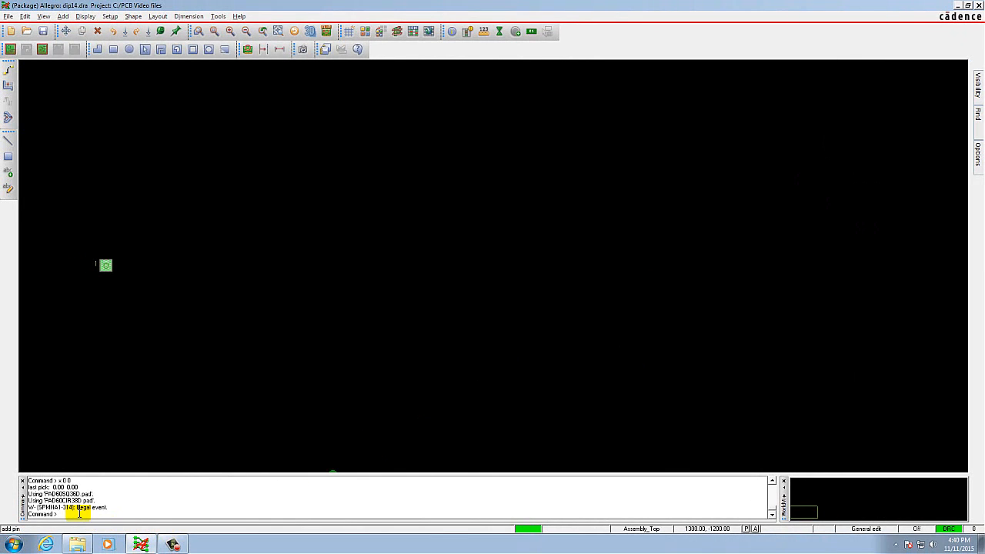
{"action": "type", "text": "x 0 -100"}
{"action": "key", "text": "Return"}
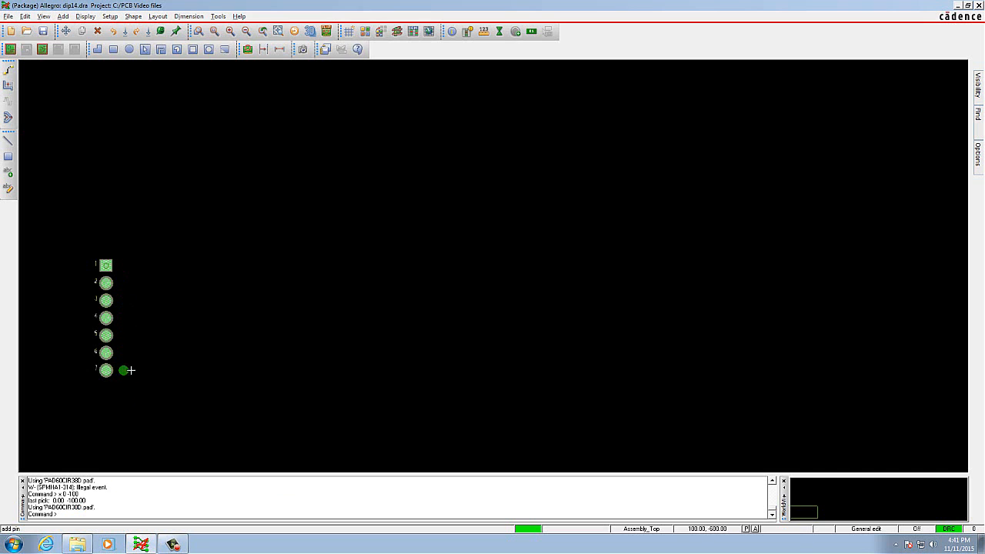
Set the second pin column to a Y quantity of 7 with the order Up.
{"action": "left_click", "coordinate": [979, 154]}
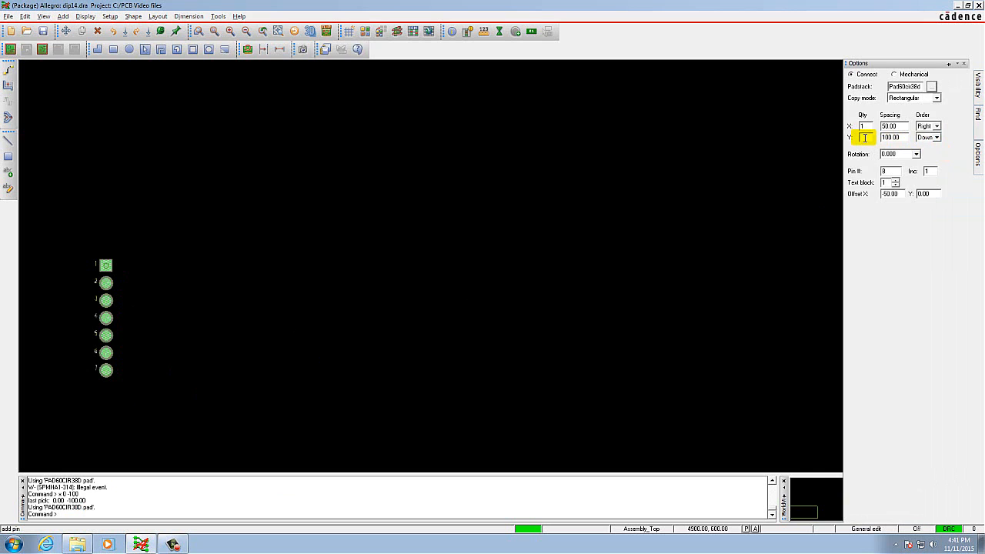
{"action": "type", "text": "7"}
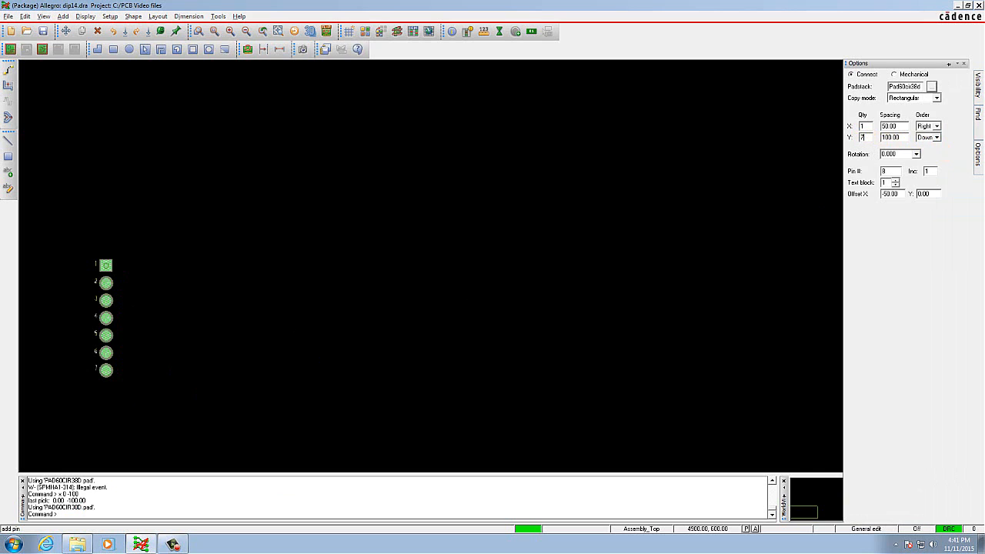
{"action": "left_click", "coordinate": [937, 137]}
{"action": "left_click", "coordinate": [929, 146]}
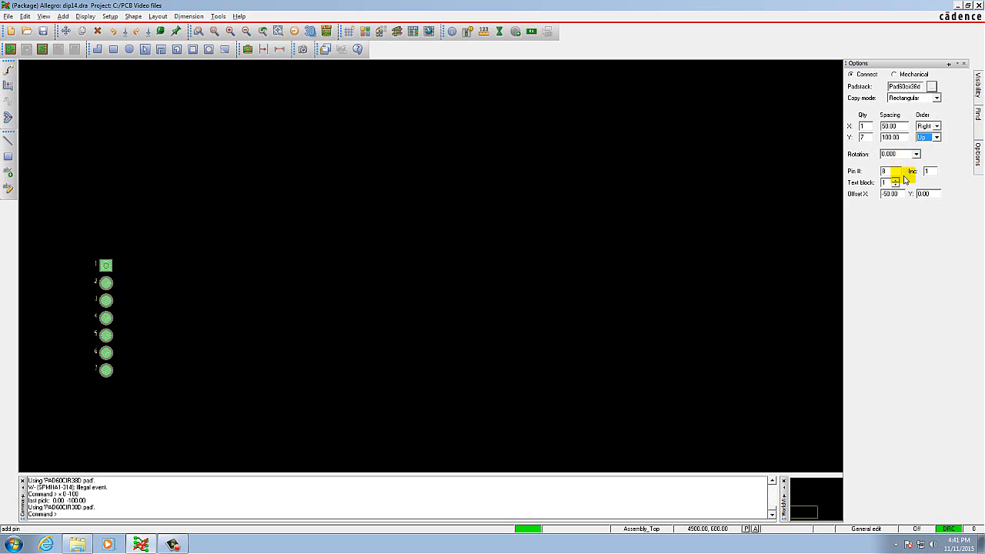
{"action": "double_click", "coordinate": [923, 194]}
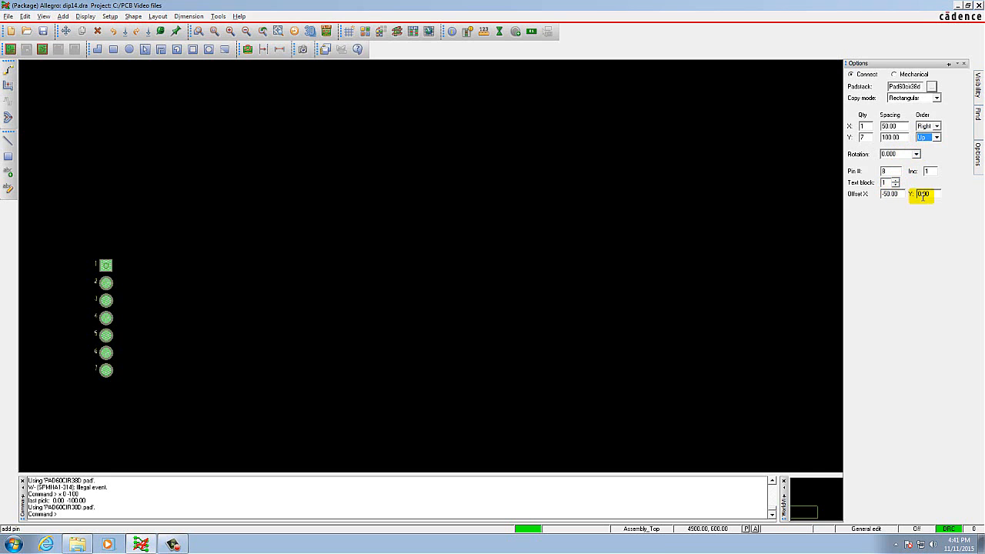
{"action": "double_click", "coordinate": [930, 172]}
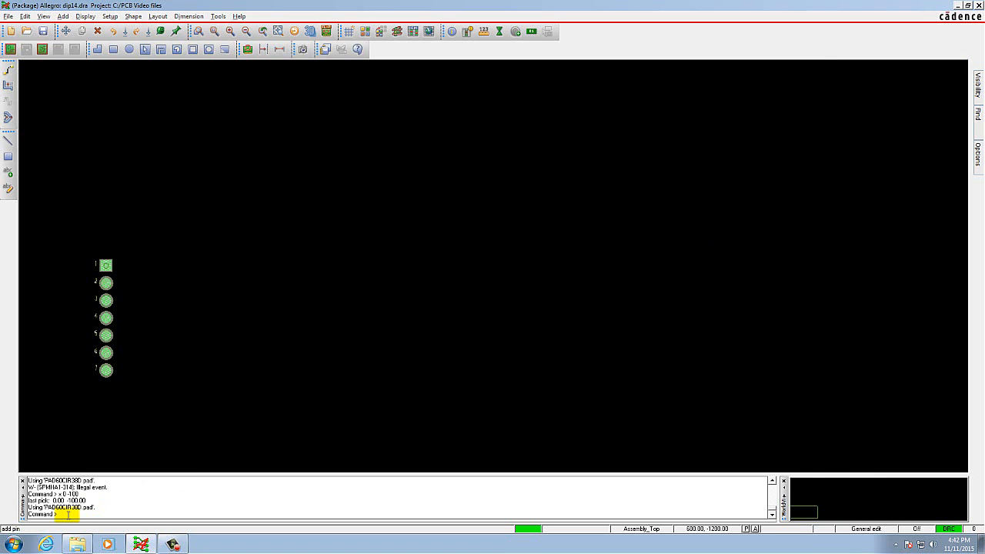
Try placing pins 8 to 14 with the command x 300 -600, and undo that placement.
{"action": "type", "text": "x 300 -600"}
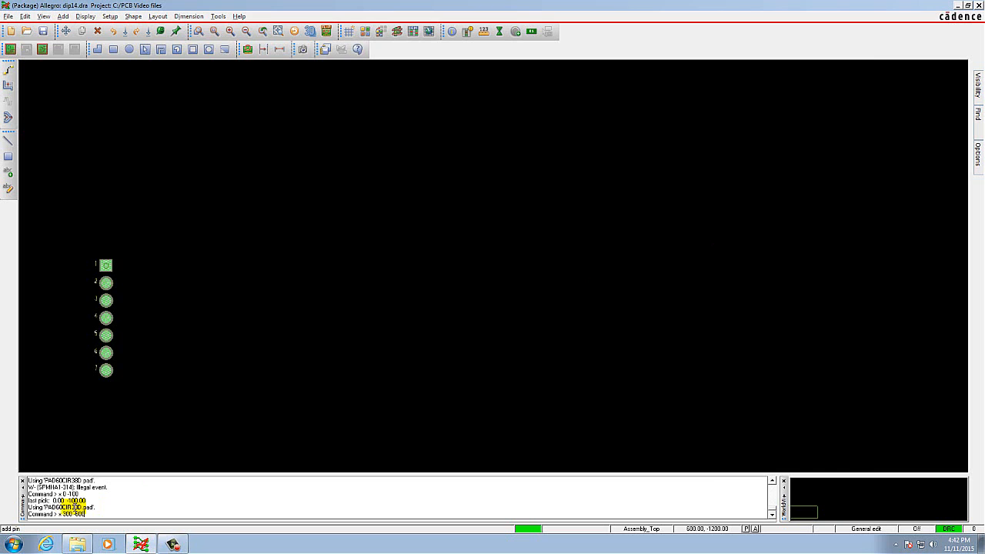
{"action": "key", "text": "Return"}
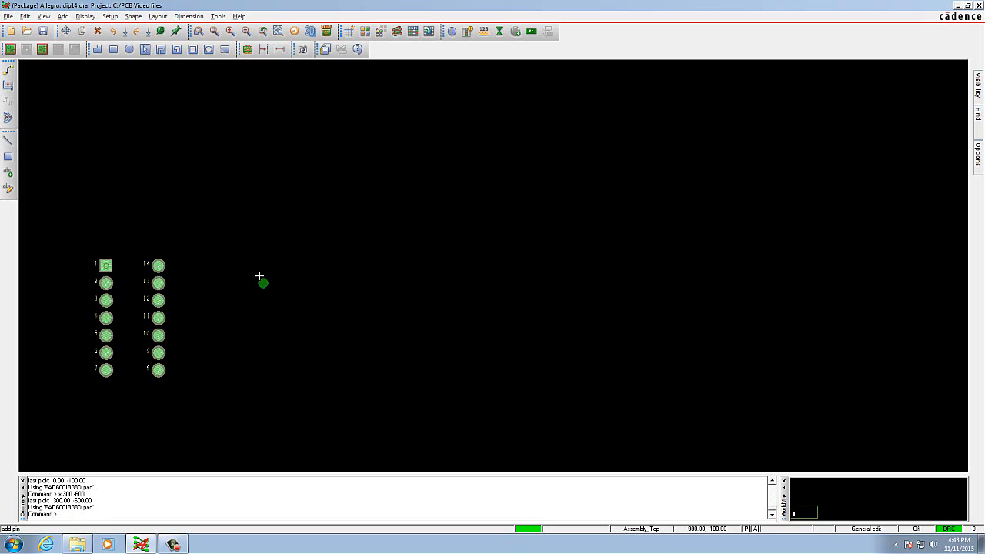
{"action": "right_click", "coordinate": [260, 275]}
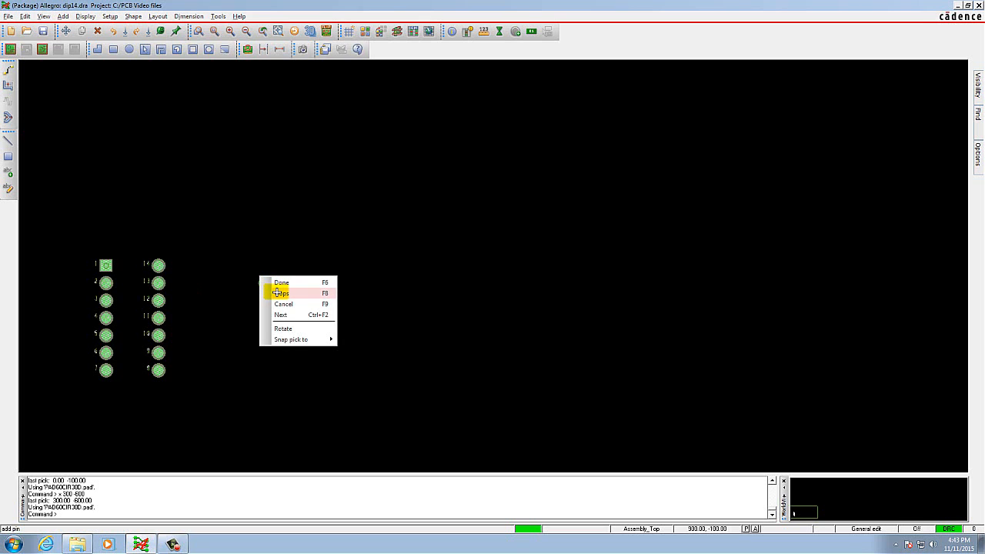
{"action": "left_click", "coordinate": [279, 293]}
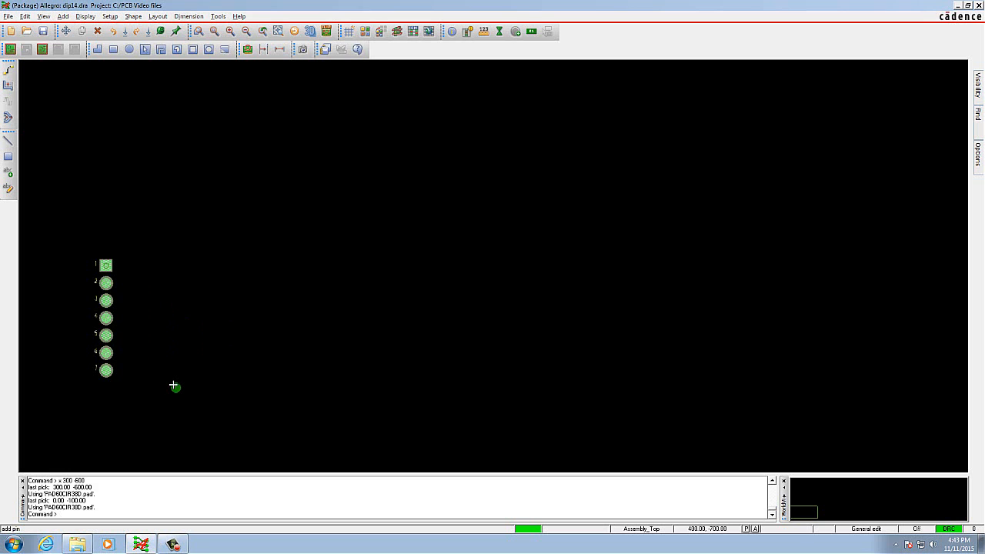
Set the pin number text's X offset to 50 for the second pin column.
{"action": "left_click", "coordinate": [978, 154]}
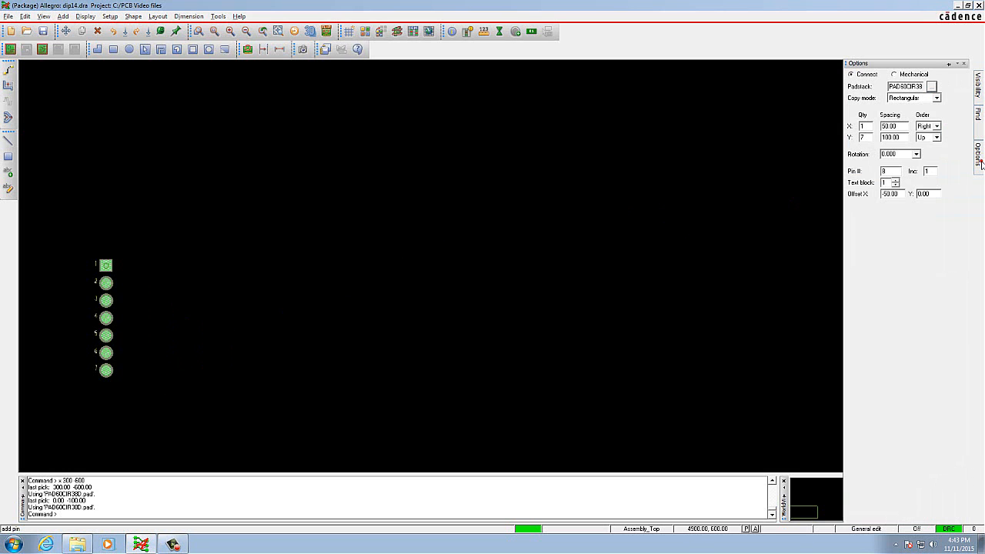
{"action": "double_click", "coordinate": [920, 193]}
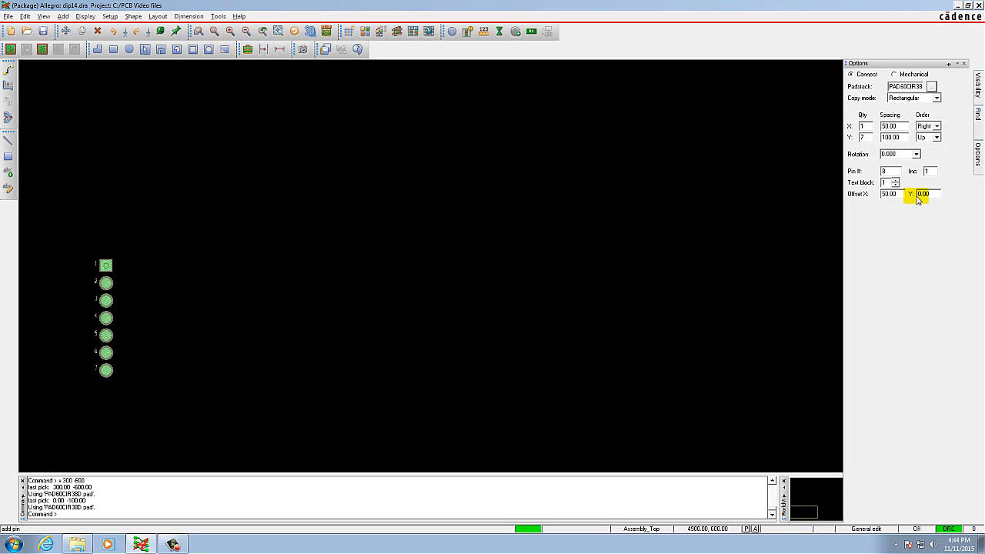
{"action": "double_click", "coordinate": [891, 193]}
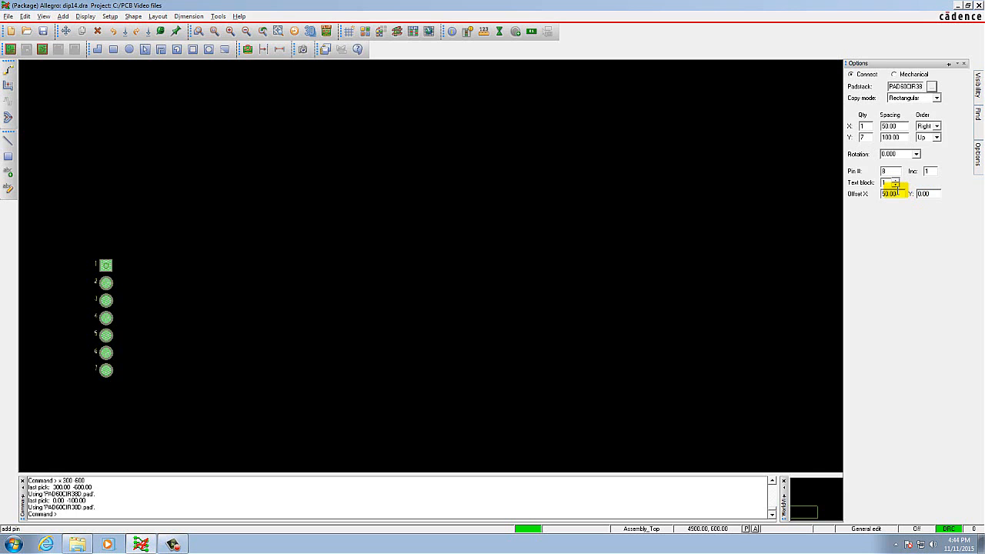
{"action": "key", "text": "Tab"}
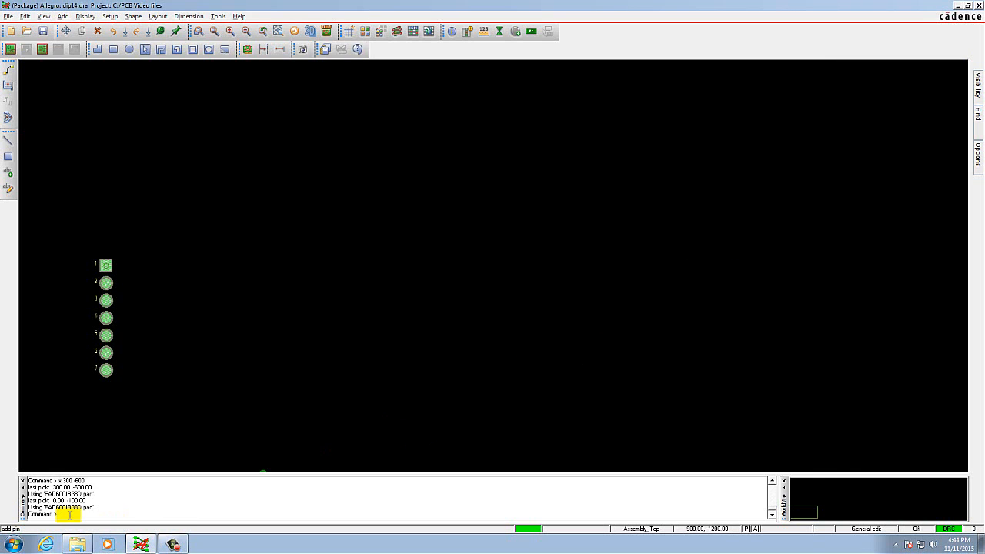
Place pins 8 to 14 with the command x 300 -600 and finish adding pins.
{"action": "type", "text": "x"}
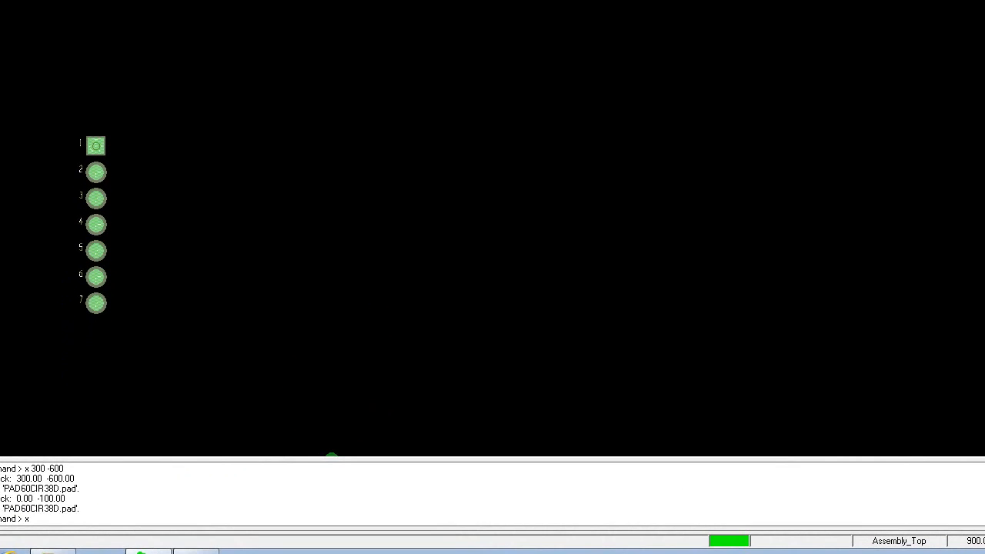
{"action": "type", "text": " 300 -600"}
{"action": "key", "text": "Return"}
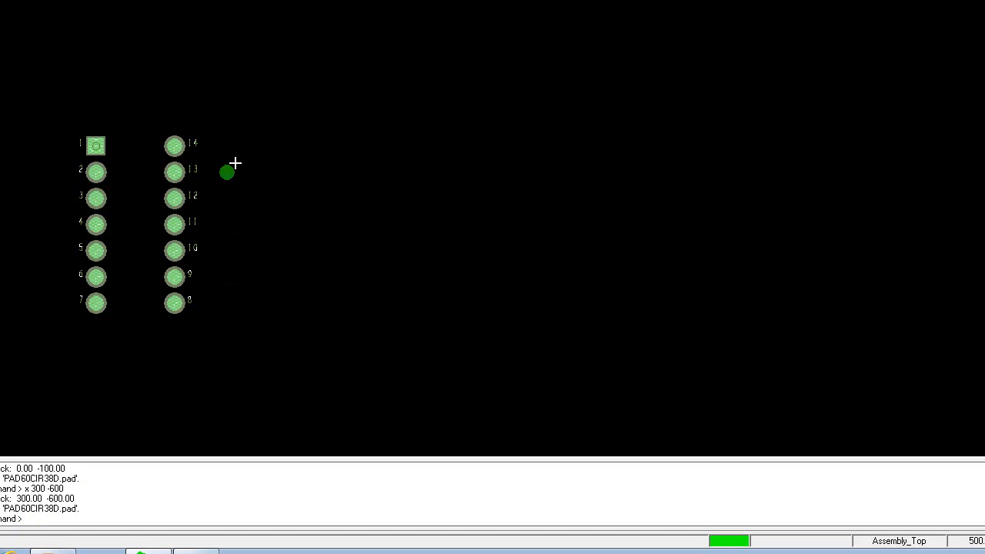
{"action": "right_click", "coordinate": [304, 145]}
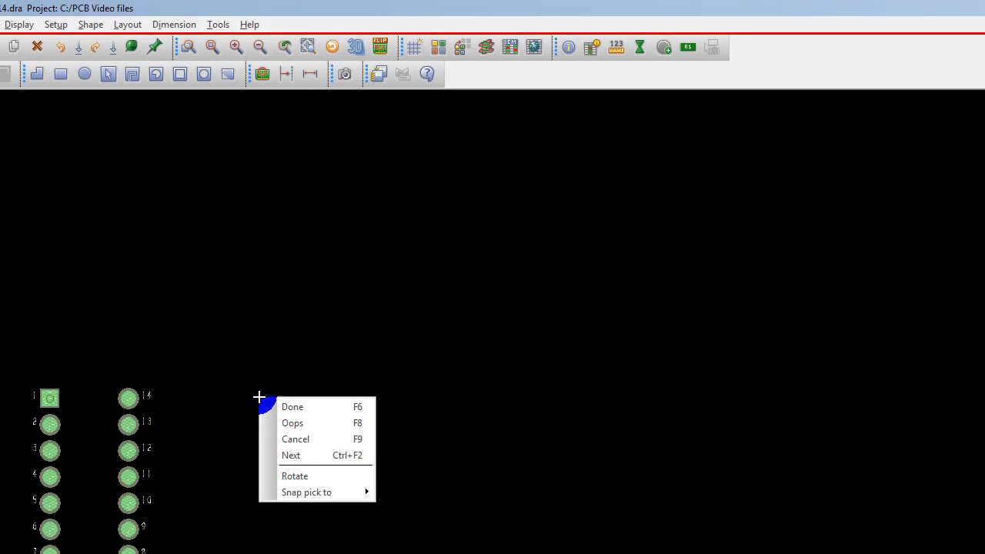
{"action": "left_click", "coordinate": [310, 408]}
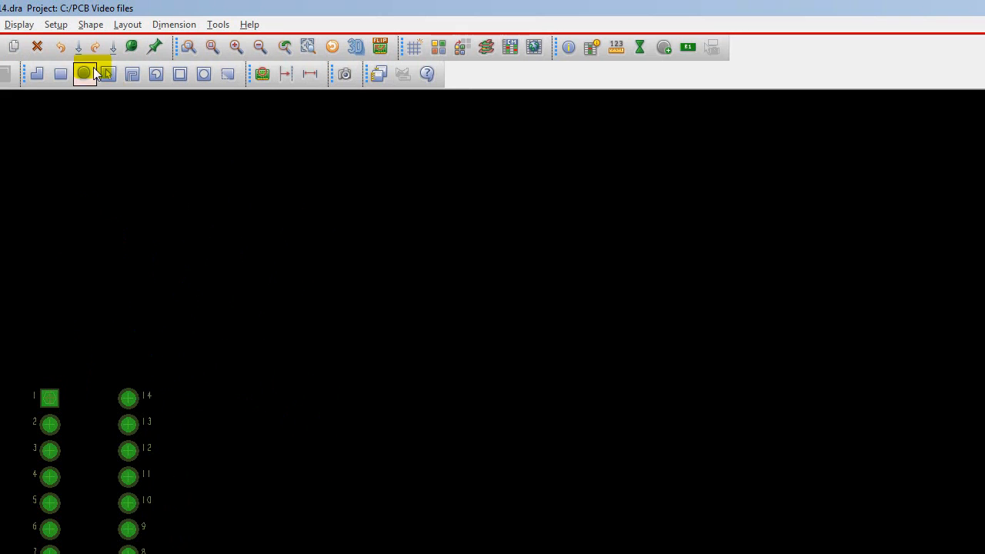
Set the Non-Etch grid spacing to 25 in both x and y in the design parameters.
{"action": "left_click", "coordinate": [51, 24]}
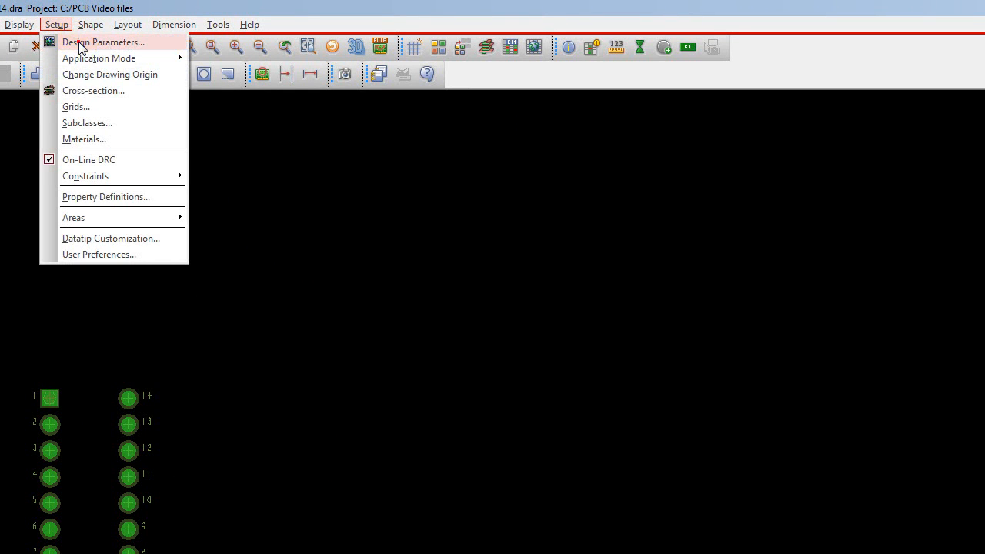
{"action": "left_click", "coordinate": [76, 41]}
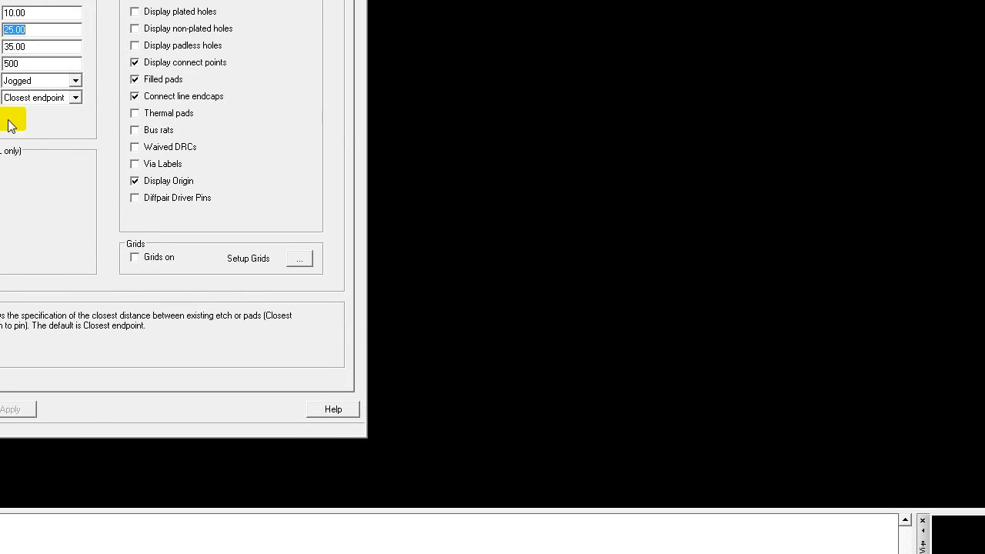
{"action": "left_click", "coordinate": [293, 259]}
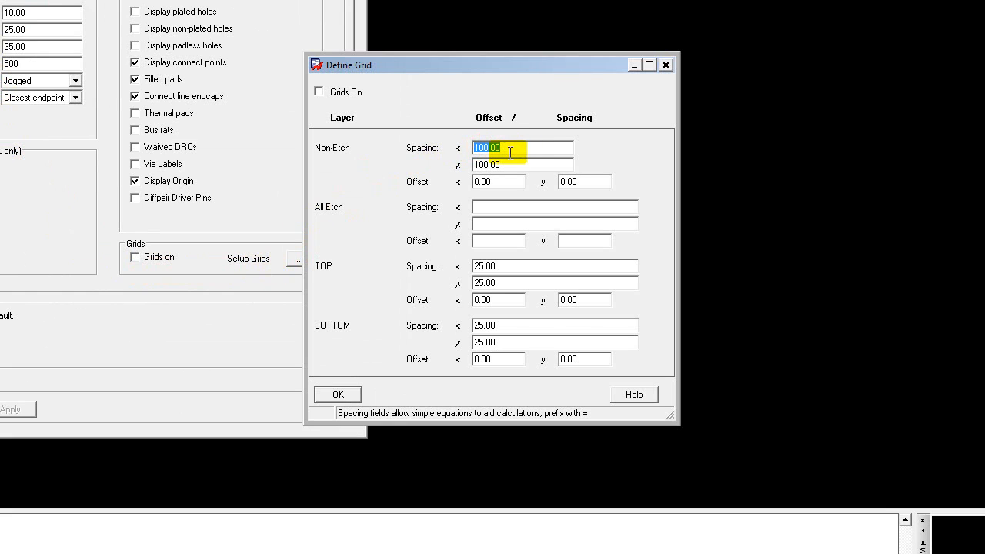
{"action": "type", "text": "25"}
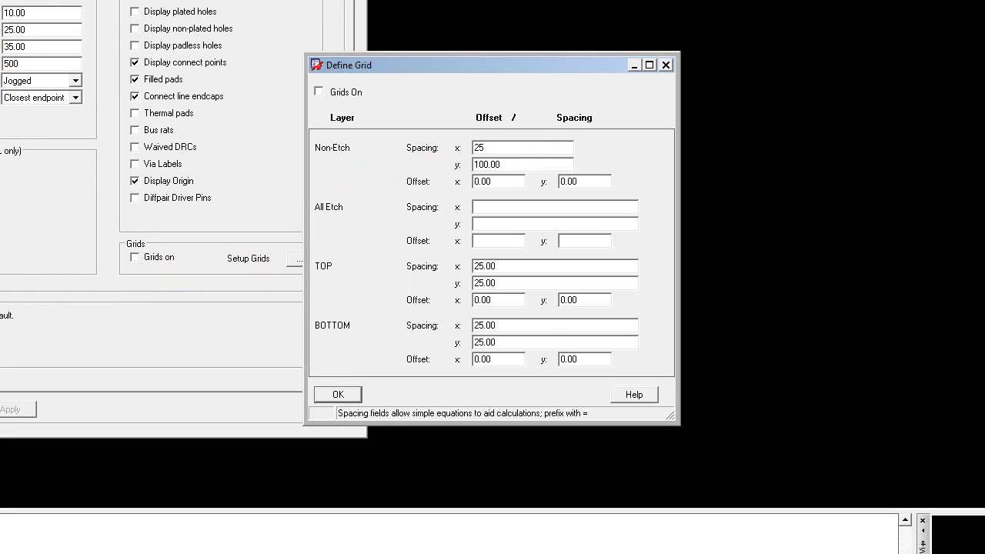
{"action": "left_click", "coordinate": [511, 163]}
{"action": "double_click", "coordinate": [511, 163]}
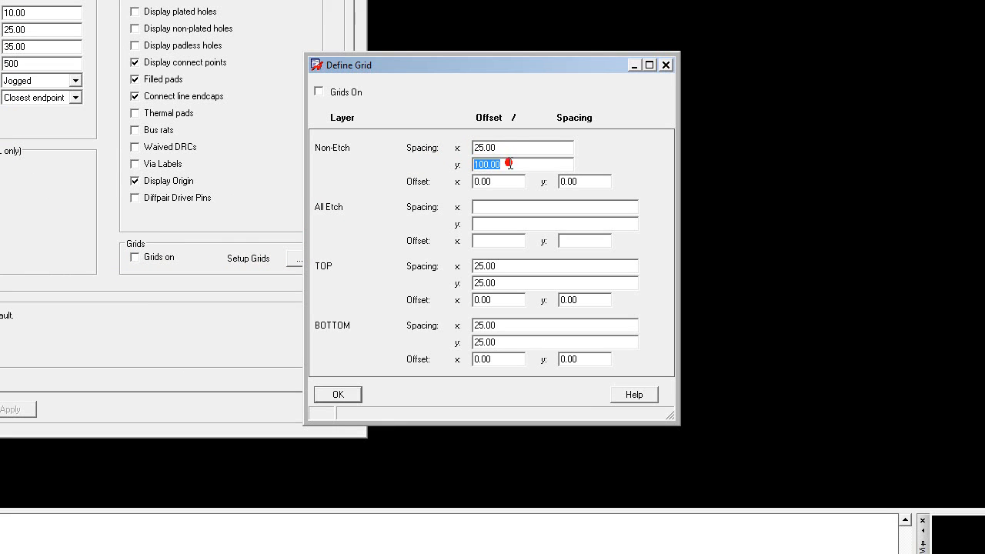
{"action": "type", "text": "25"}
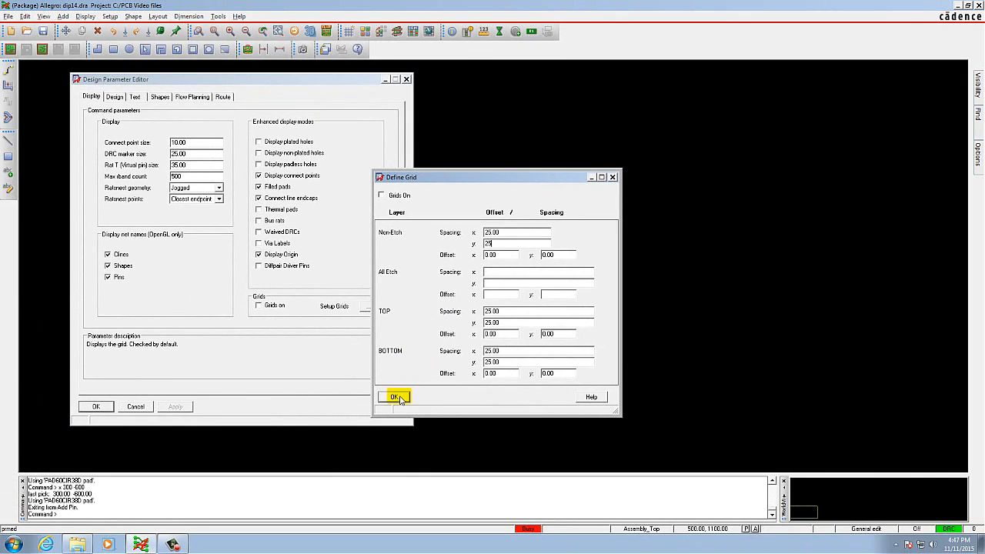
{"action": "left_click", "coordinate": [357, 395]}
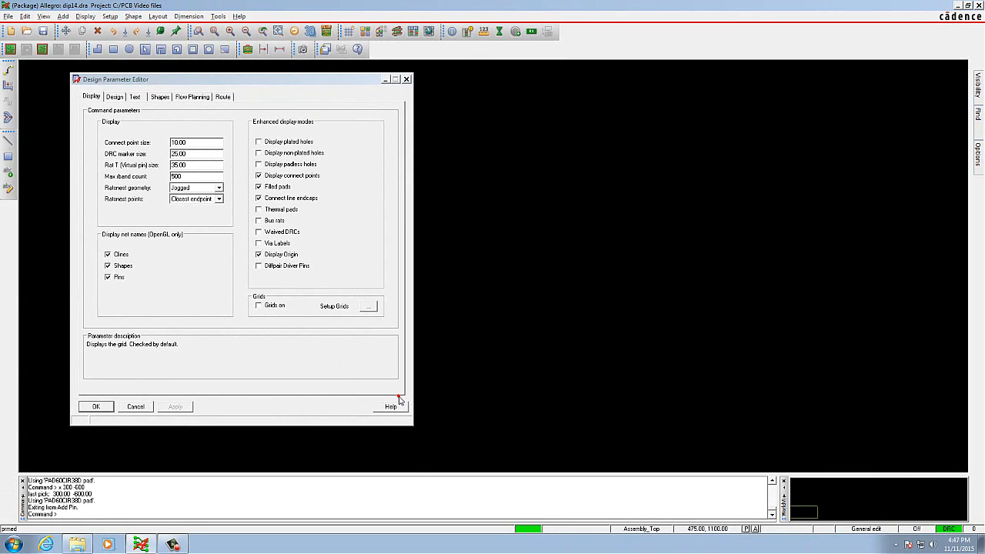
{"action": "left_click", "coordinate": [97, 407]}
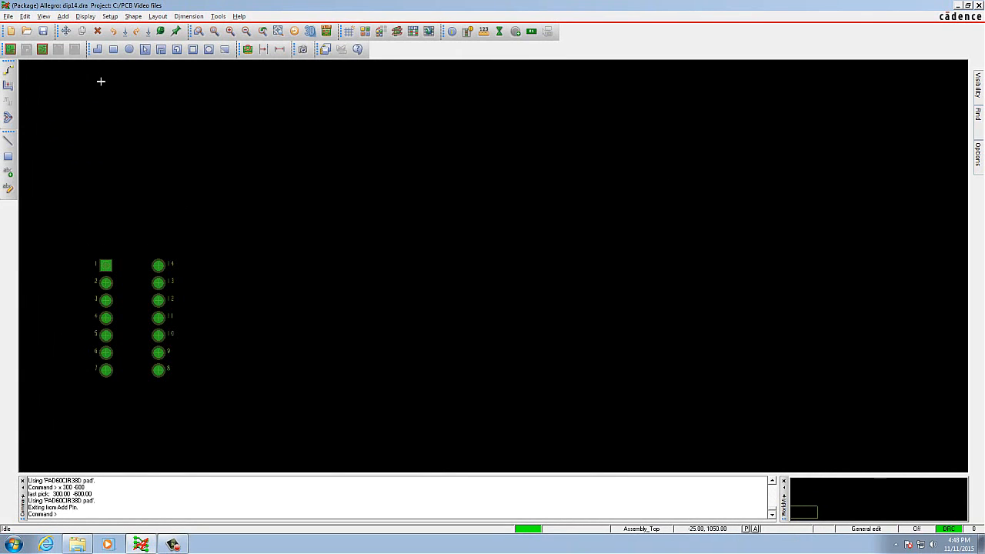
{"action": "left_click", "coordinate": [66, 16]}
{"action": "left_click", "coordinate": [77, 27]}
{"action": "left_click", "coordinate": [977, 152]}
Draw a three-point arc between pins 1 and 14 on Assembly_Top, picking (100, 25), (175, 25) and (125, 0).
{"action": "left_click", "coordinate": [63, 17]}
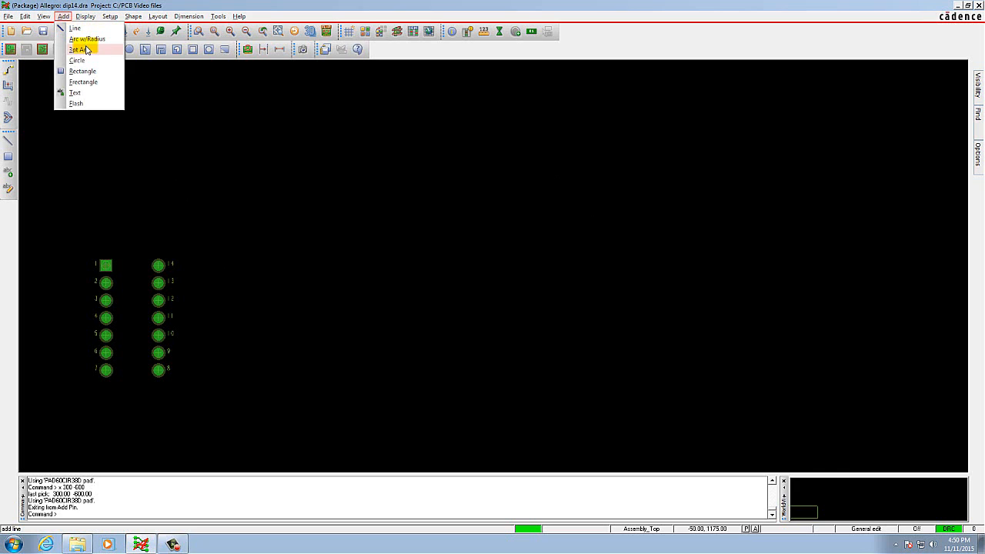
{"action": "left_click", "coordinate": [80, 49]}
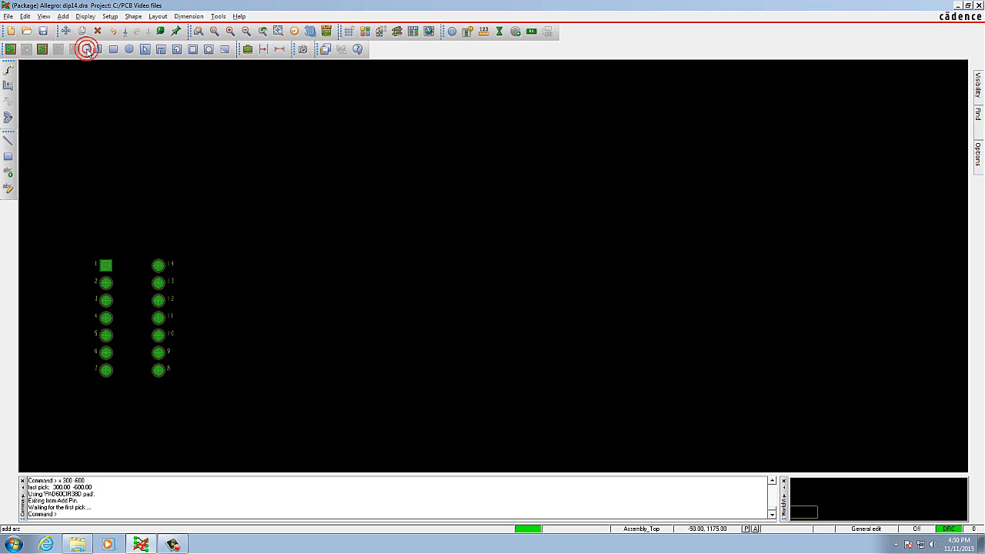
{"action": "left_click", "coordinate": [123, 264]}
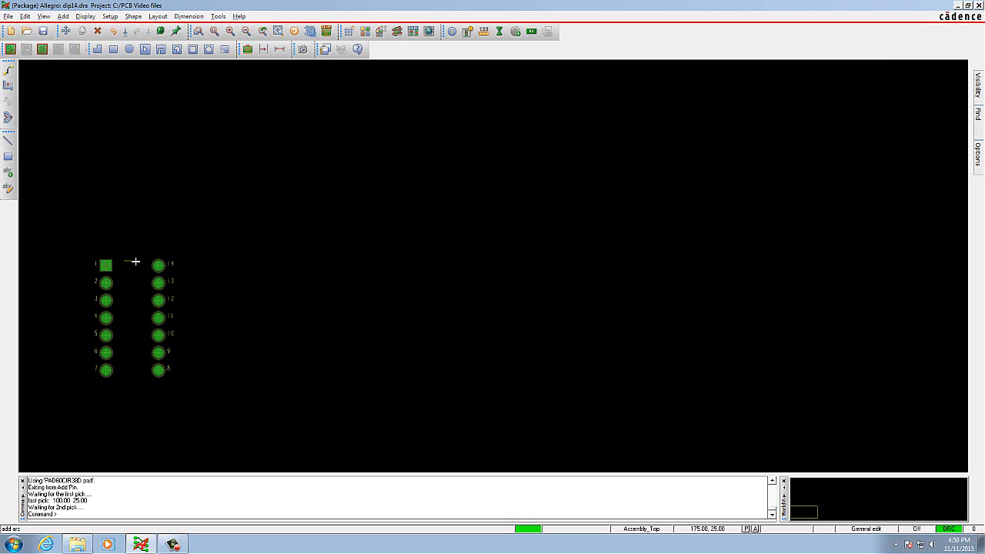
{"action": "left_click", "coordinate": [136, 261]}
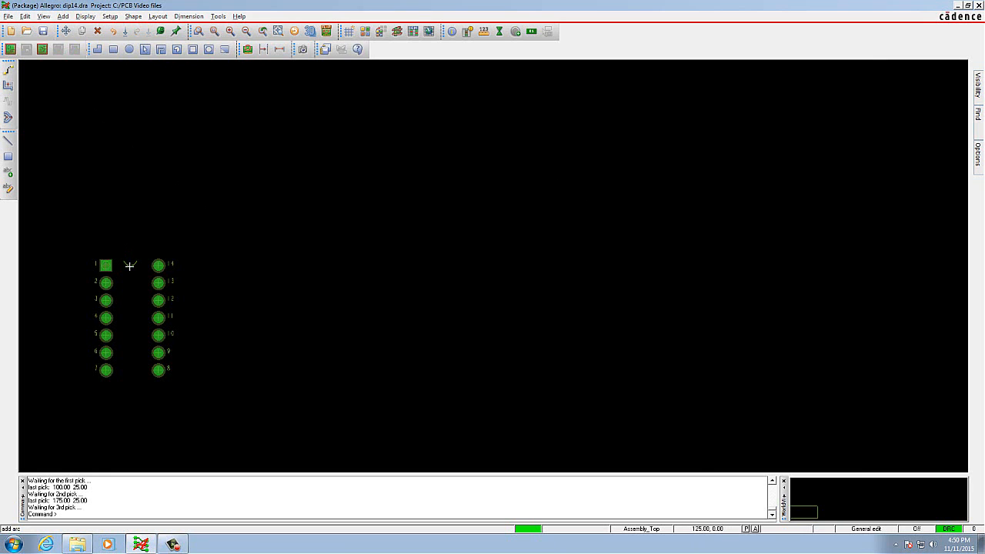
{"action": "left_click", "coordinate": [130, 266]}
Draw the body outline line on Assembly_Top from (100, 25) through (50, 25), (50, -650), (250, -650) and (250, 25) to (175, 25).
{"action": "left_click", "coordinate": [63, 16]}
{"action": "left_click", "coordinate": [75, 32]}
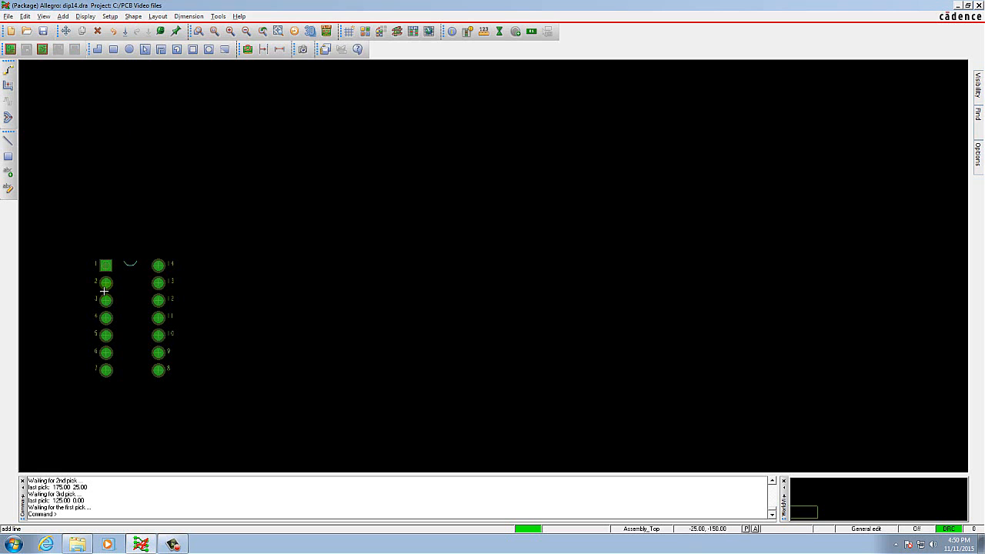
{"action": "scroll", "coordinate": [101, 293], "scroll_direction": "up", "scroll_amount": 2}
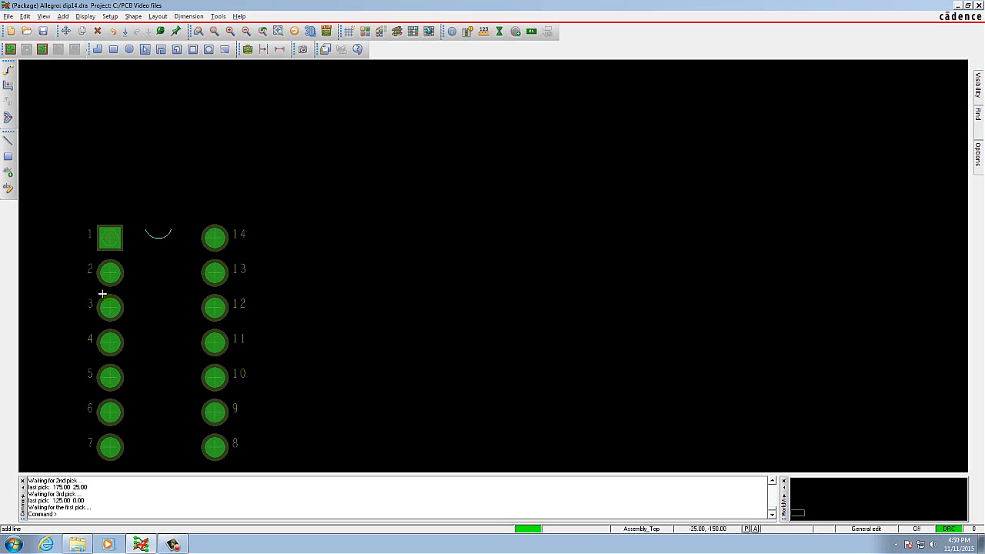
{"action": "left_click", "coordinate": [144, 230]}
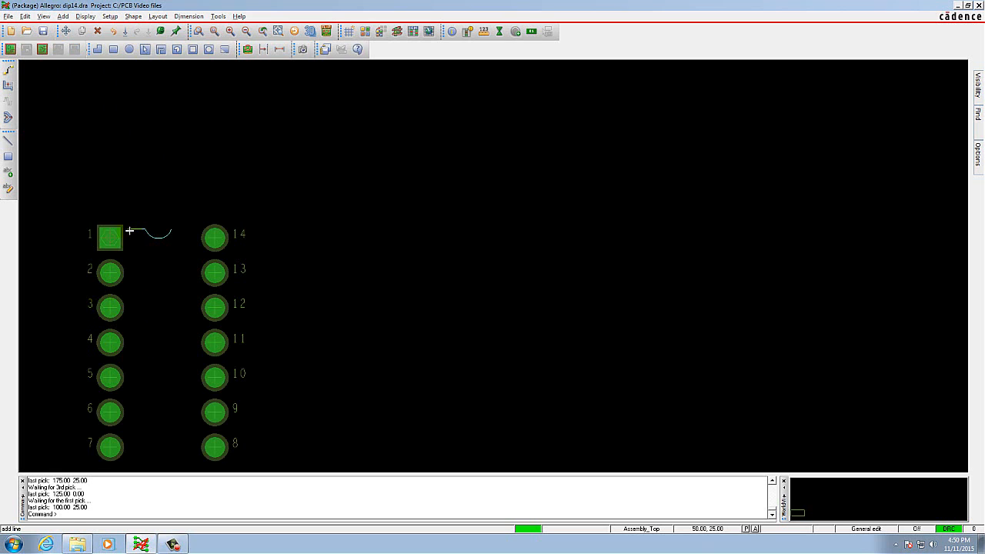
{"action": "left_click", "coordinate": [129, 230]}
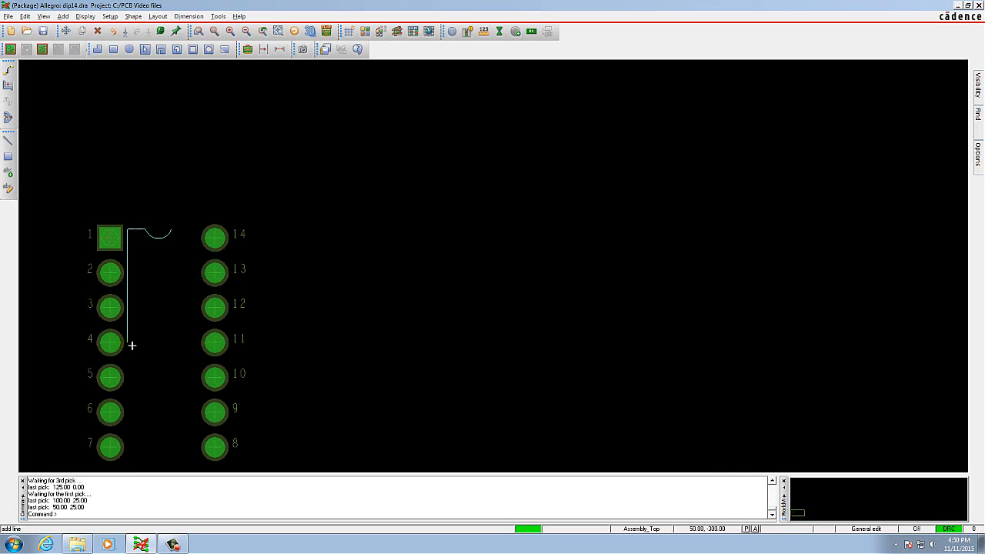
{"action": "left_click", "coordinate": [128, 461]}
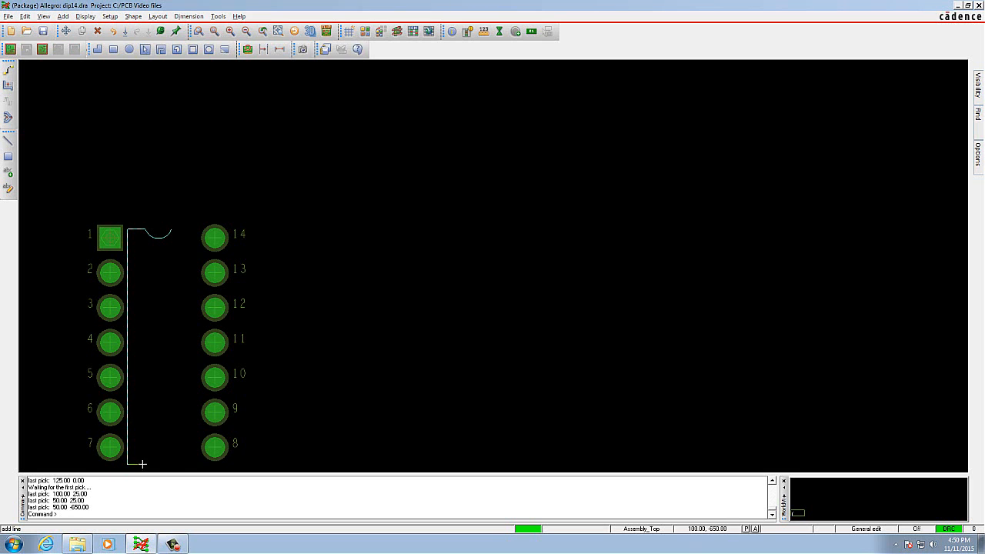
{"action": "left_click", "coordinate": [198, 465]}
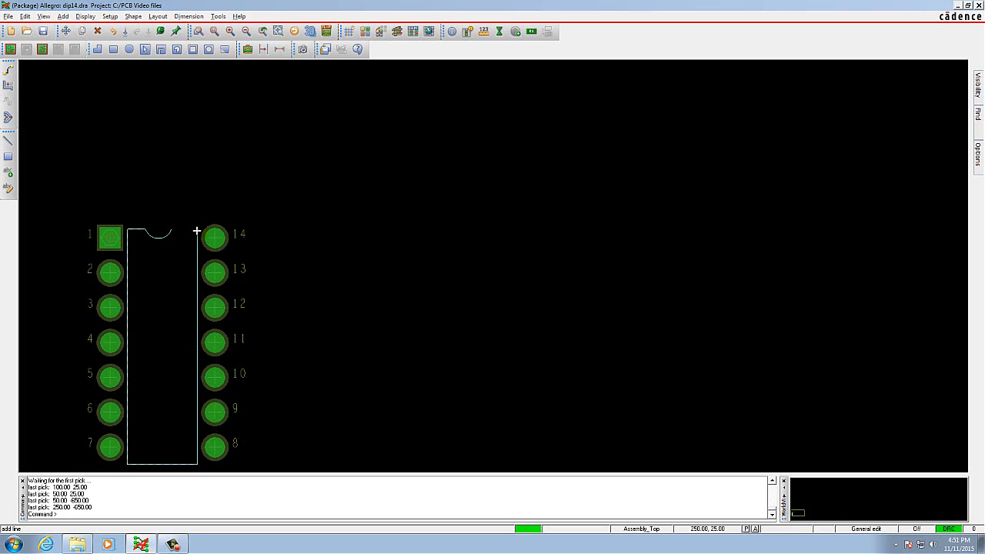
{"action": "left_click", "coordinate": [197, 230]}
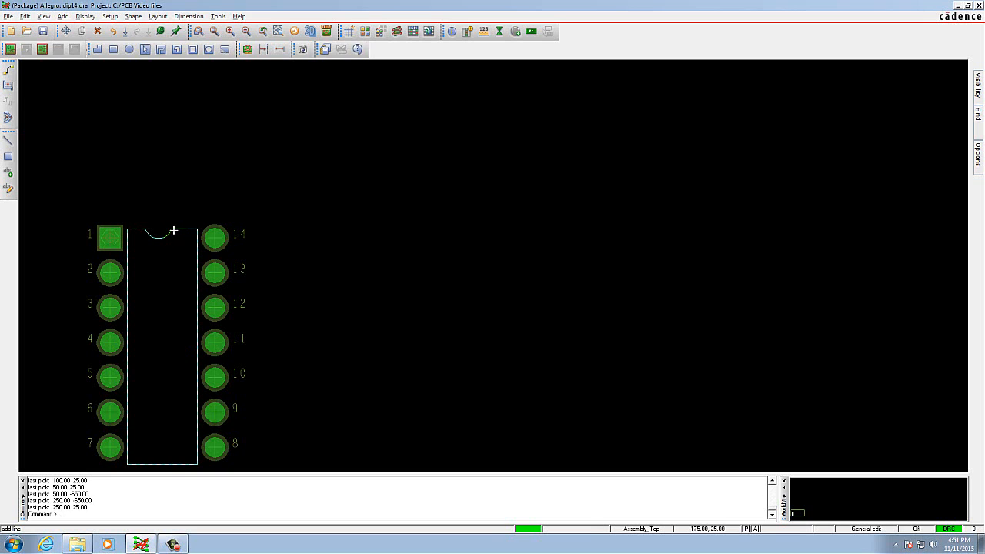
{"action": "left_click", "coordinate": [171, 230]}
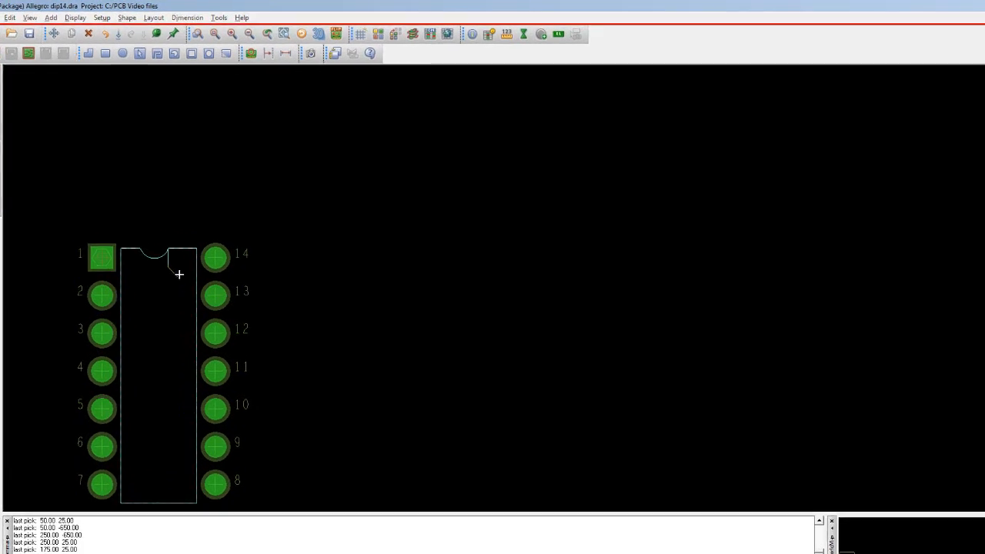
{"action": "right_click", "coordinate": [157, 371]}
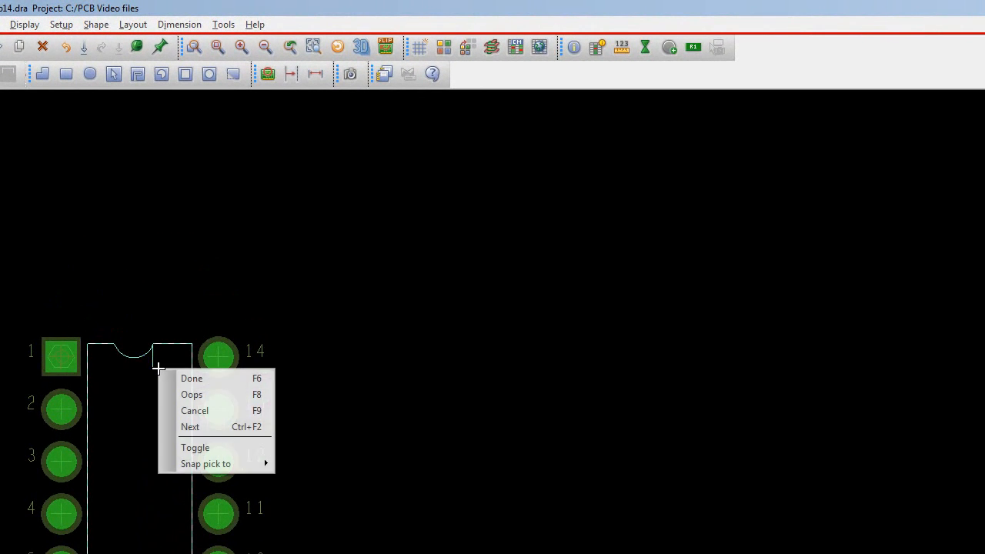
{"action": "left_click", "coordinate": [172, 375]}
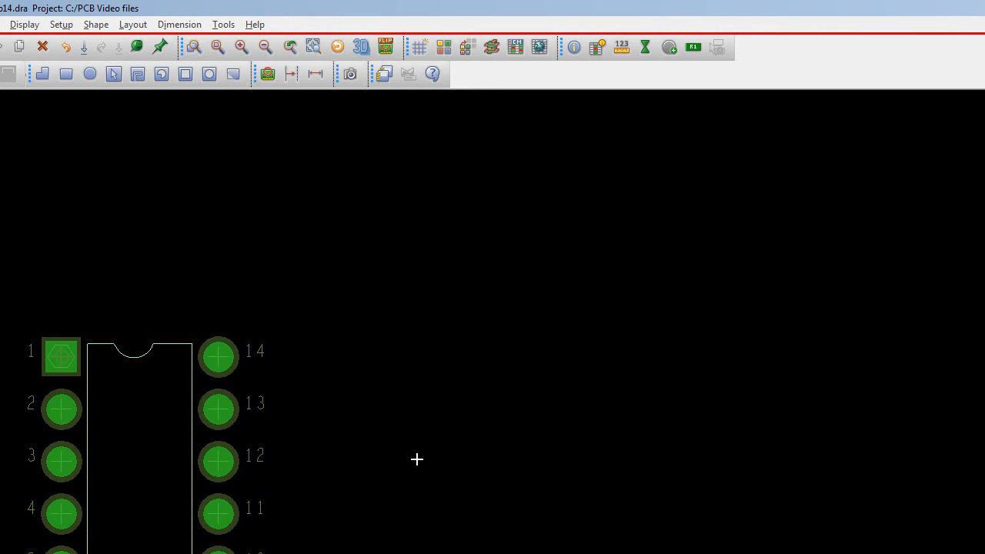
Start a line on Silkscreen_Top and draw its first segment beside pins 1 to 7 from (-100, 0) to (-100, -700).
{"action": "left_click", "coordinate": [3, 24]}
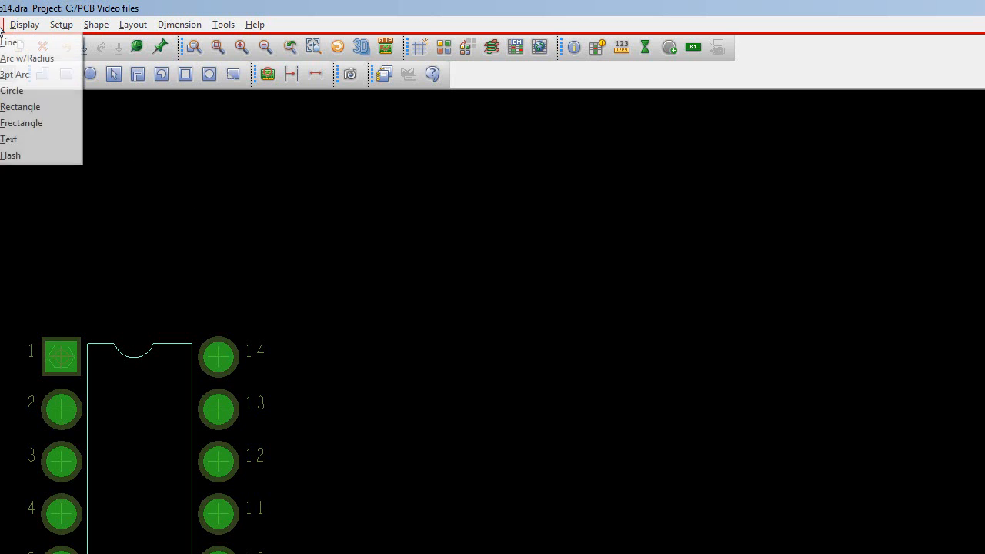
{"action": "left_click", "coordinate": [8, 43]}
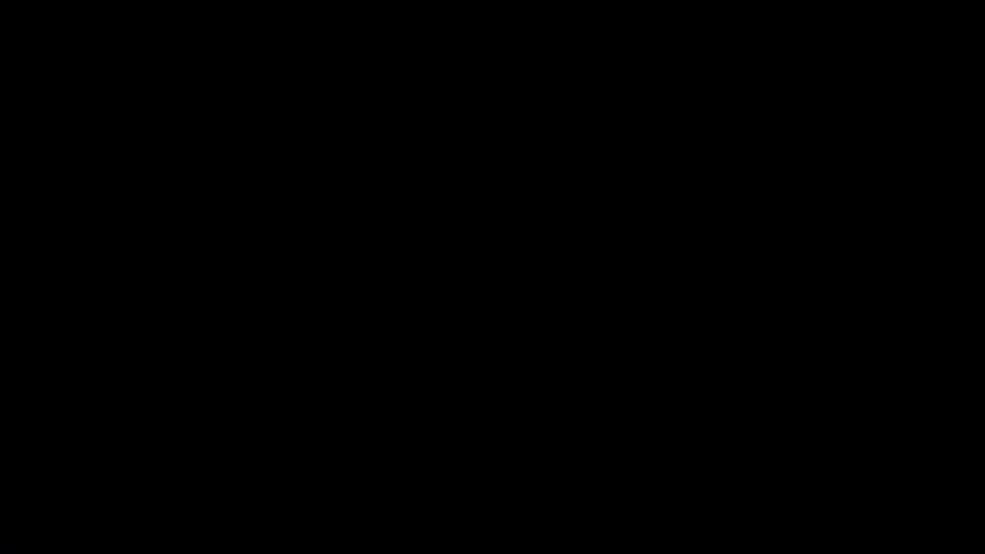
{"action": "left_click", "coordinate": [971, 79]}
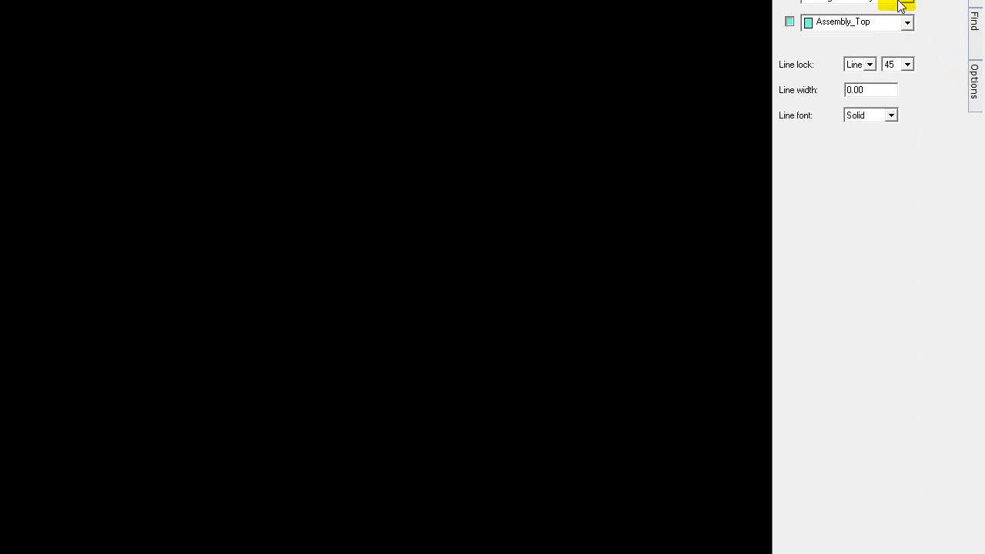
{"action": "left_click", "coordinate": [907, 24]}
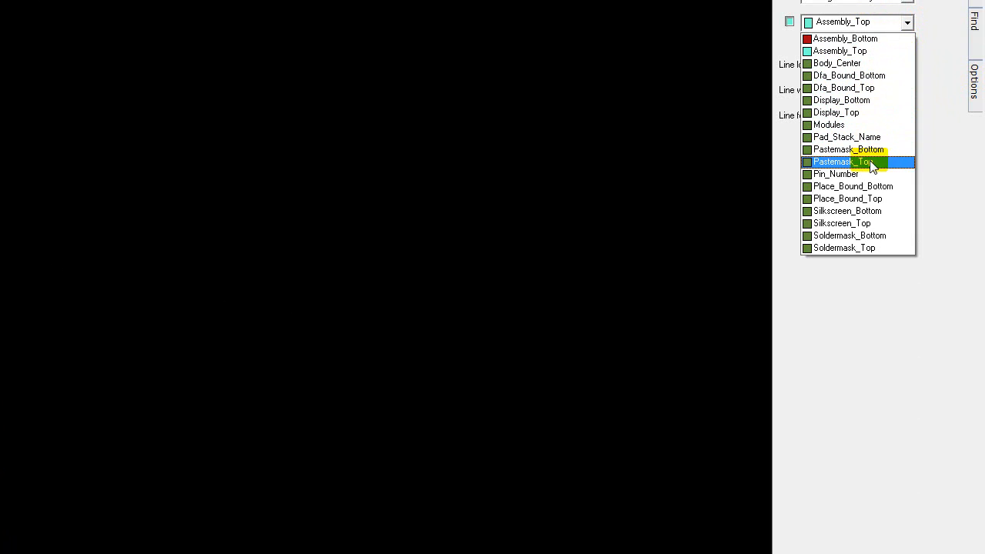
{"action": "left_click", "coordinate": [862, 224]}
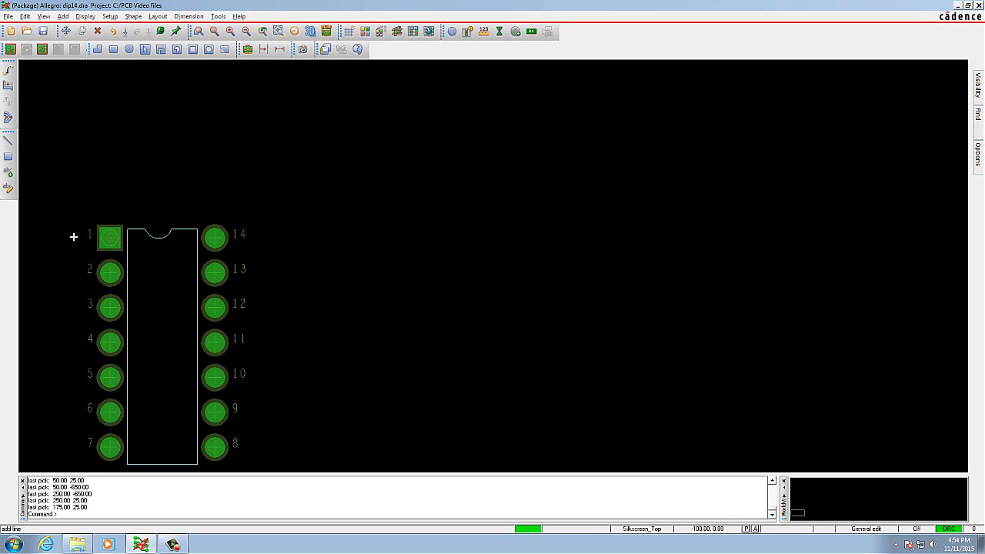
{"action": "scroll", "coordinate": [68, 244], "scroll_direction": "down", "scroll_amount": 1}
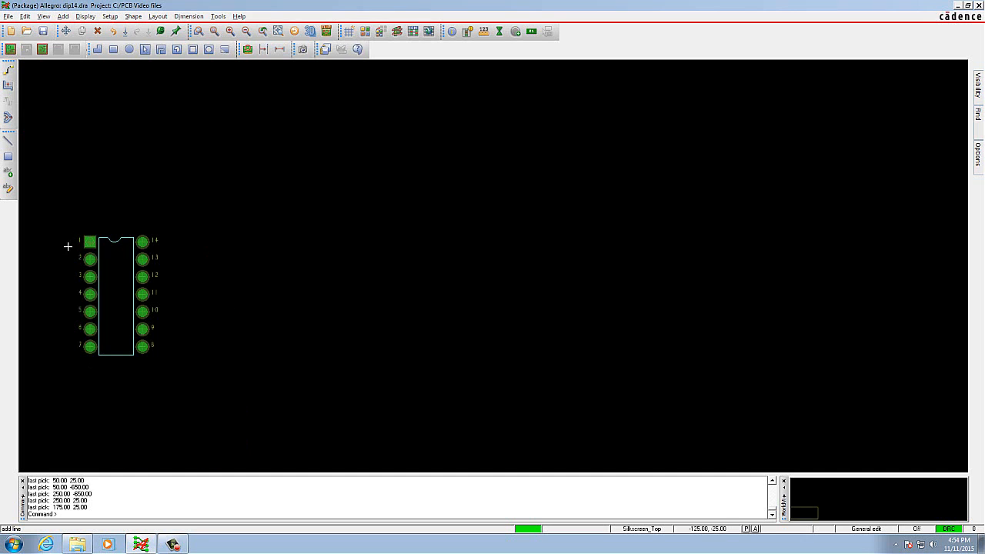
{"action": "scroll", "coordinate": [67, 246], "scroll_direction": "up", "scroll_amount": 1}
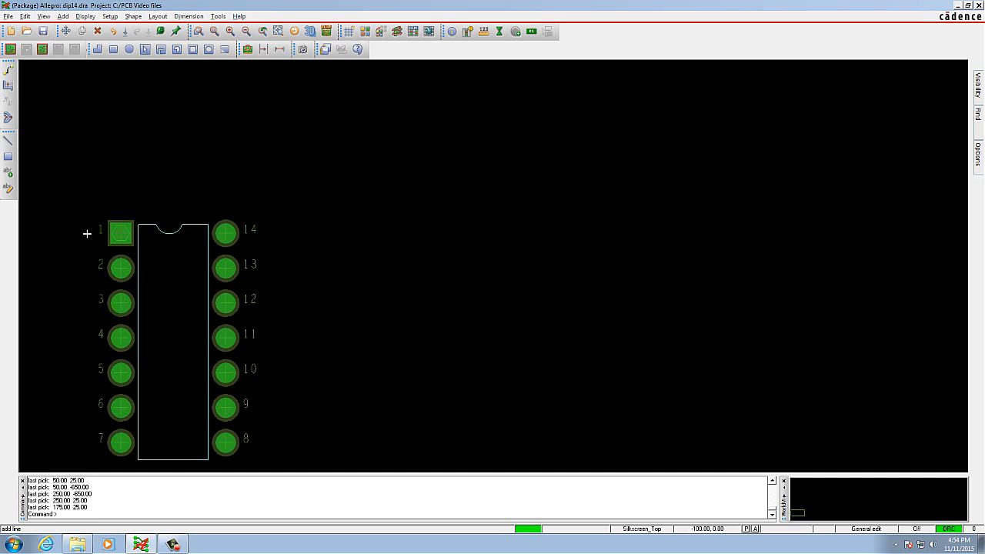
{"action": "left_click", "coordinate": [87, 233]}
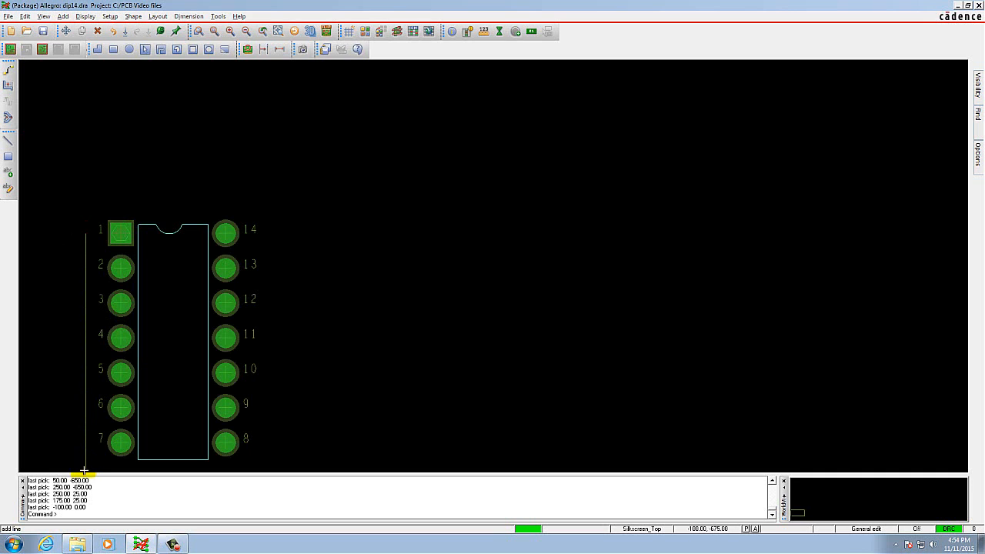
{"action": "scroll", "coordinate": [84, 468], "scroll_direction": "down", "scroll_amount": 1}
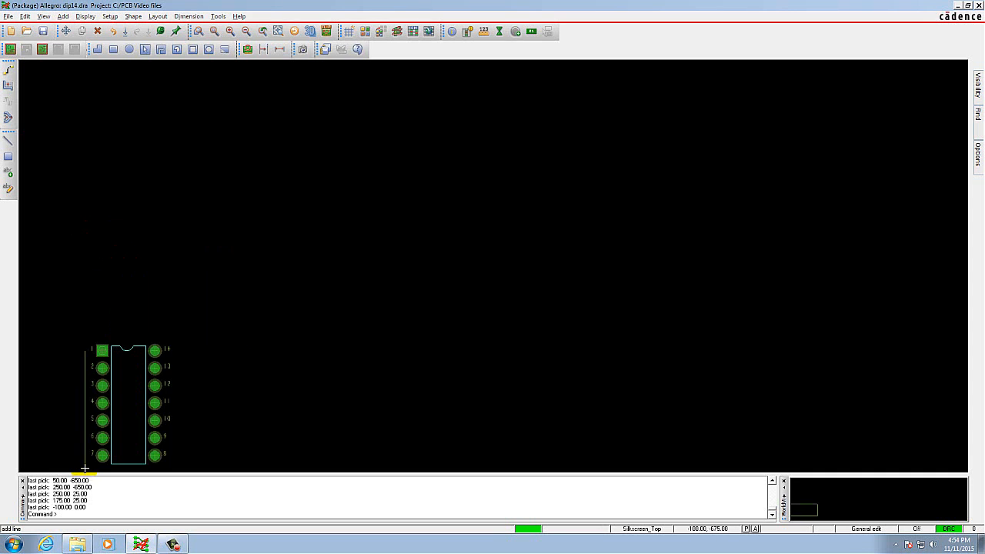
{"action": "scroll", "coordinate": [84, 469], "scroll_direction": "up", "scroll_amount": 1}
{"action": "scroll", "coordinate": [87, 458], "scroll_direction": "down", "scroll_amount": 2}
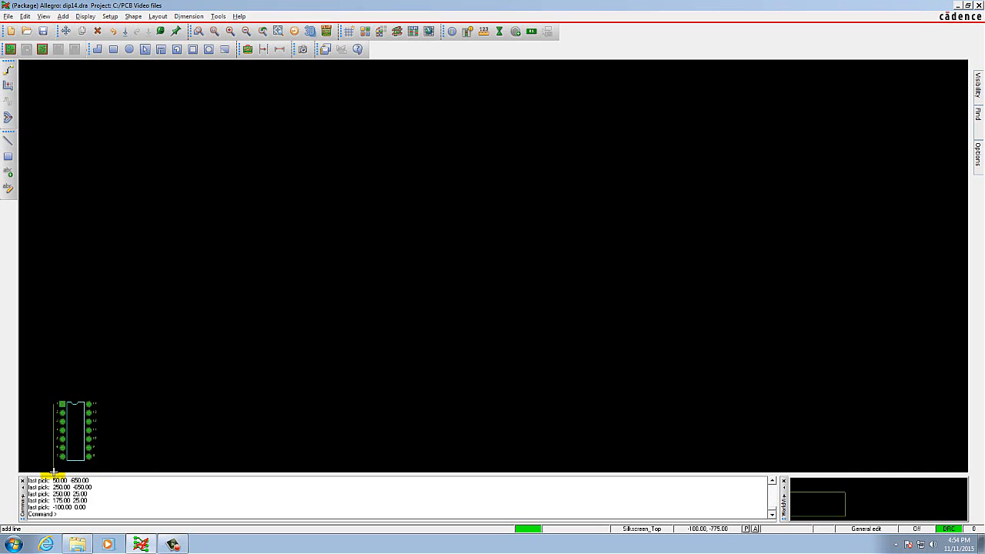
{"action": "scroll", "coordinate": [55, 467], "scroll_direction": "up", "scroll_amount": 1}
{"action": "scroll", "coordinate": [56, 467], "scroll_direction": "up", "scroll_amount": 1}
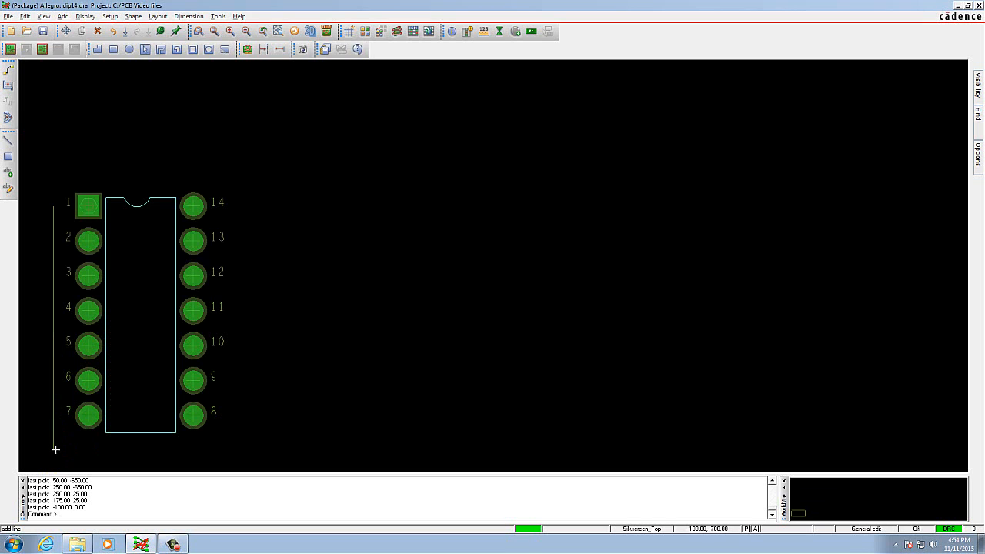
{"action": "left_click", "coordinate": [55, 448]}
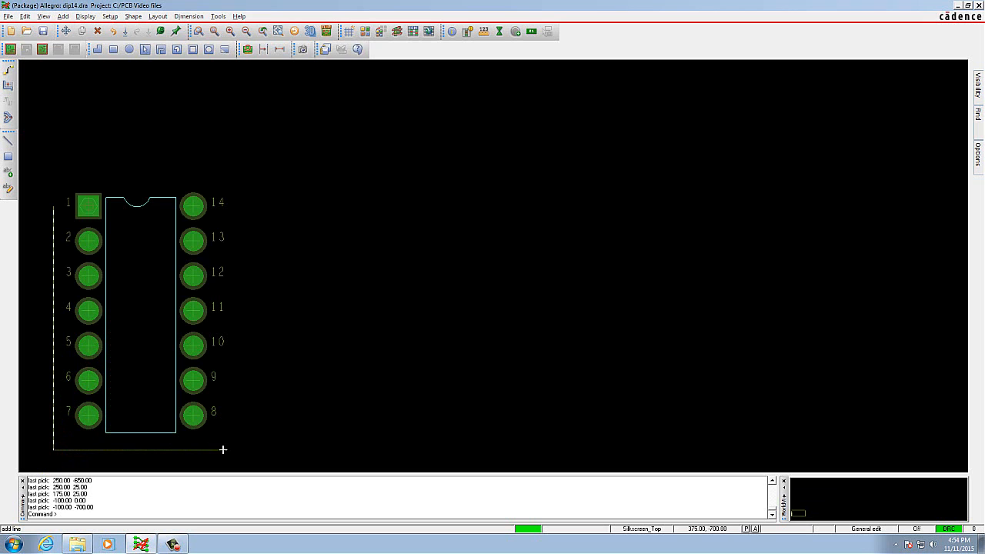
Close the silkscreen outline through (375, -700), (400, -700), (400, 75) and (-25, 75) back to (-100, 0), and finish the line.
{"action": "left_click", "coordinate": [223, 449]}
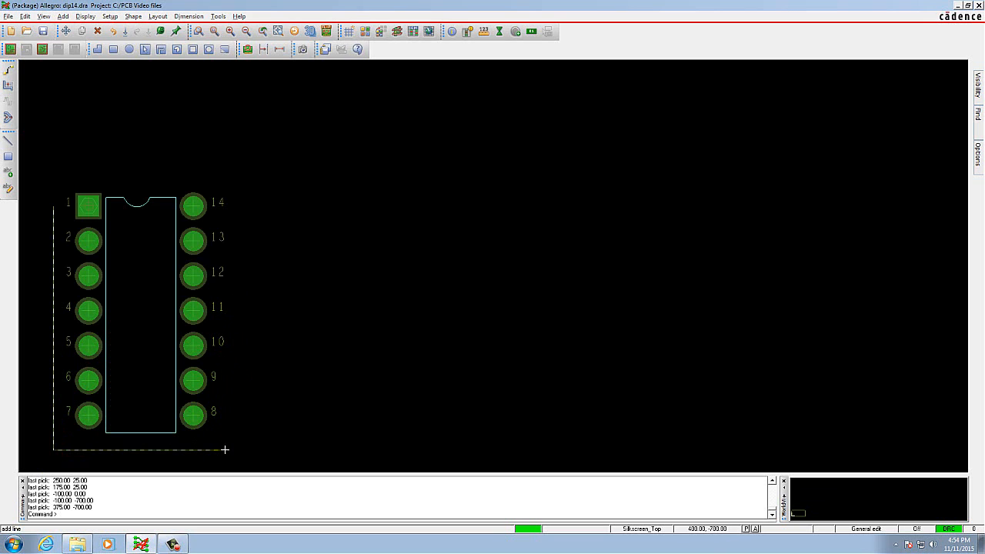
{"action": "left_click", "coordinate": [224, 449]}
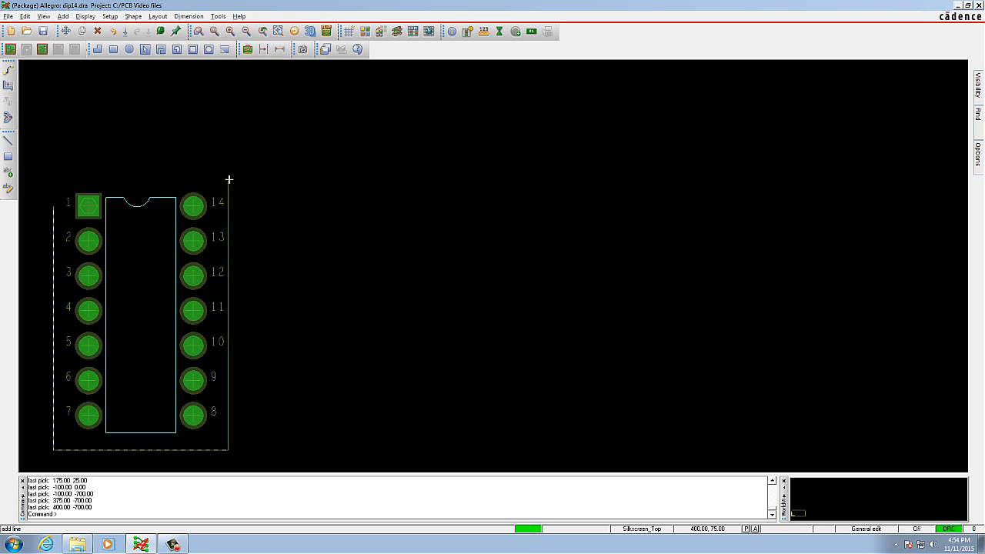
{"action": "left_click", "coordinate": [227, 182]}
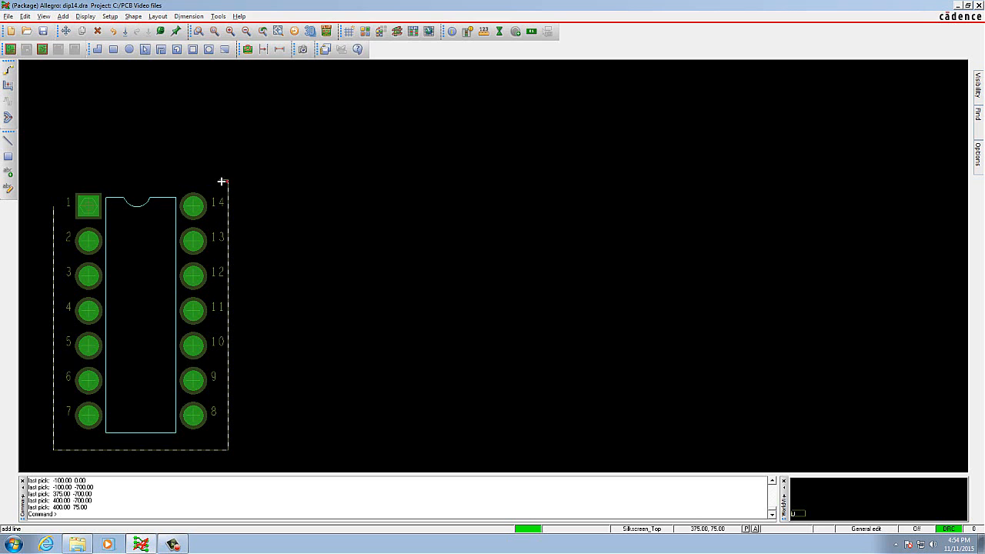
{"action": "left_click", "coordinate": [80, 180]}
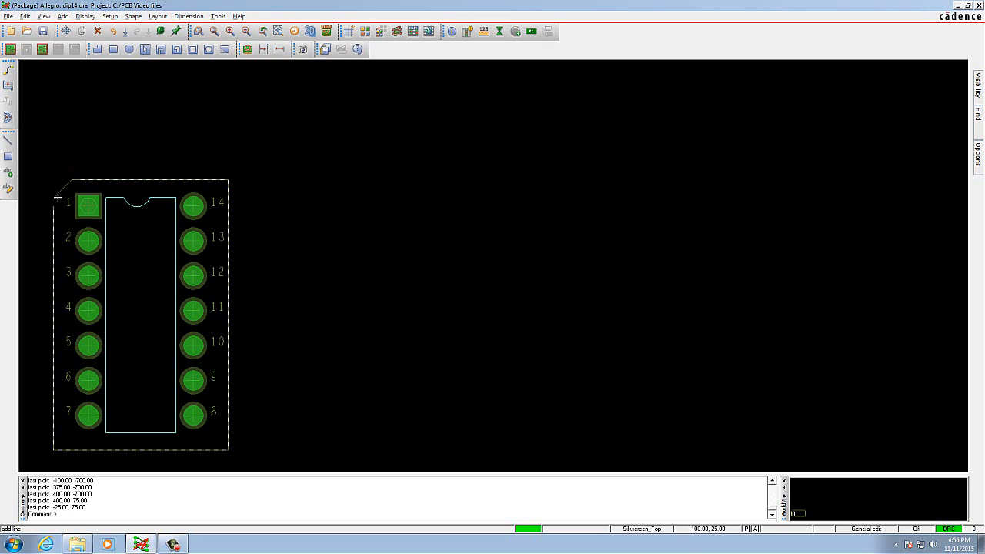
{"action": "left_click", "coordinate": [56, 205]}
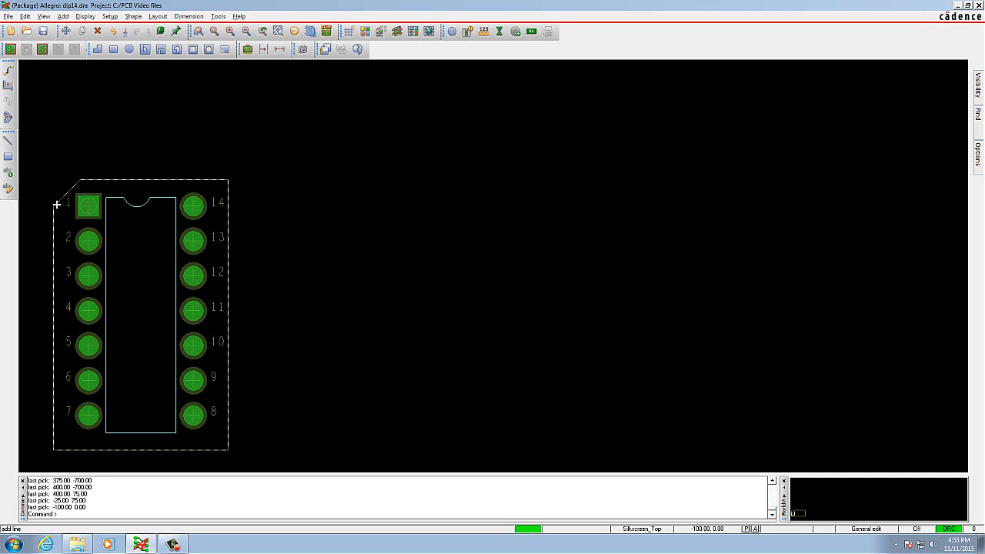
{"action": "right_click", "coordinate": [46, 179]}
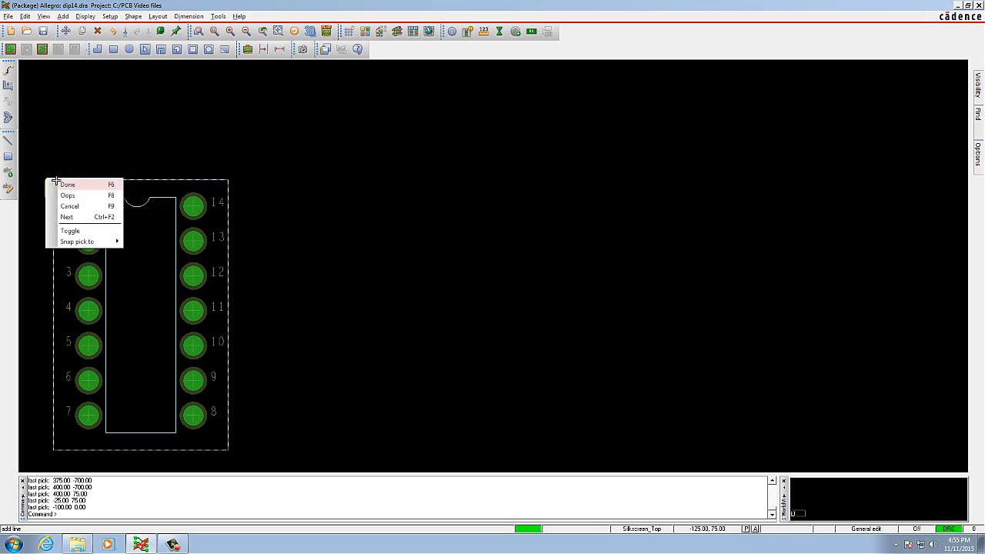
{"action": "left_click", "coordinate": [61, 185]}
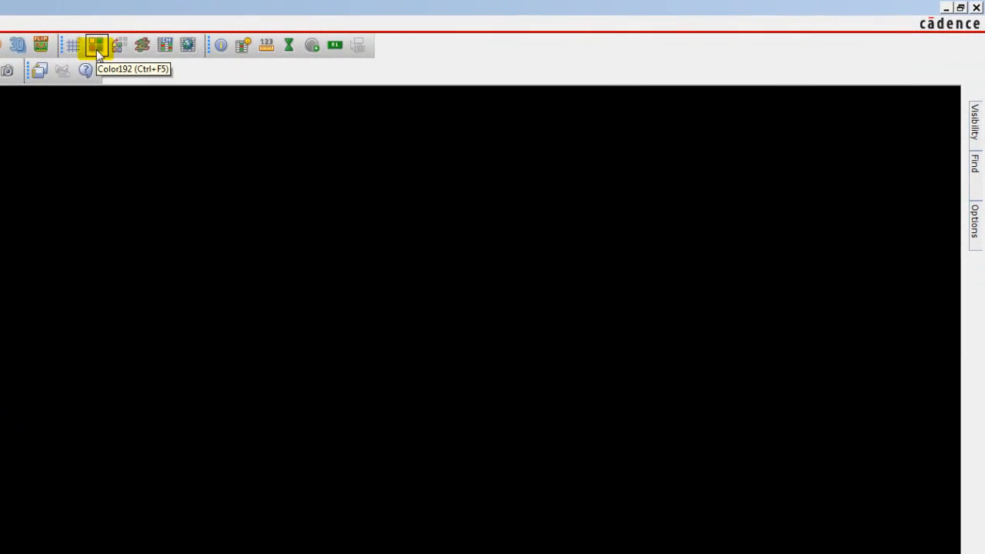
Assign light cyan to Assembly_Top and white to Silkscreen_Top in the Package Geometry layer colors, and apply the changes.
{"action": "left_click", "coordinate": [98, 50]}
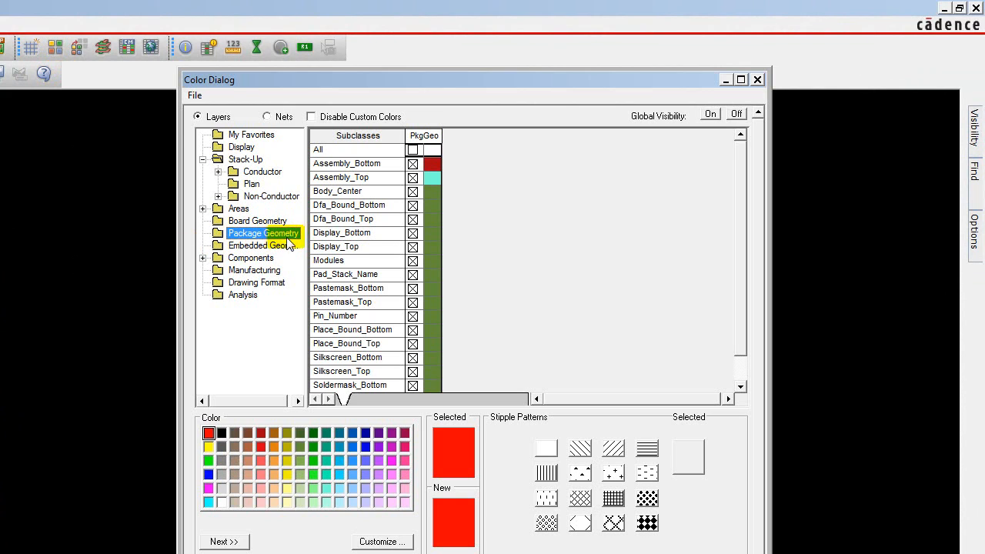
{"action": "left_click", "coordinate": [326, 487]}
{"action": "left_click", "coordinate": [435, 180]}
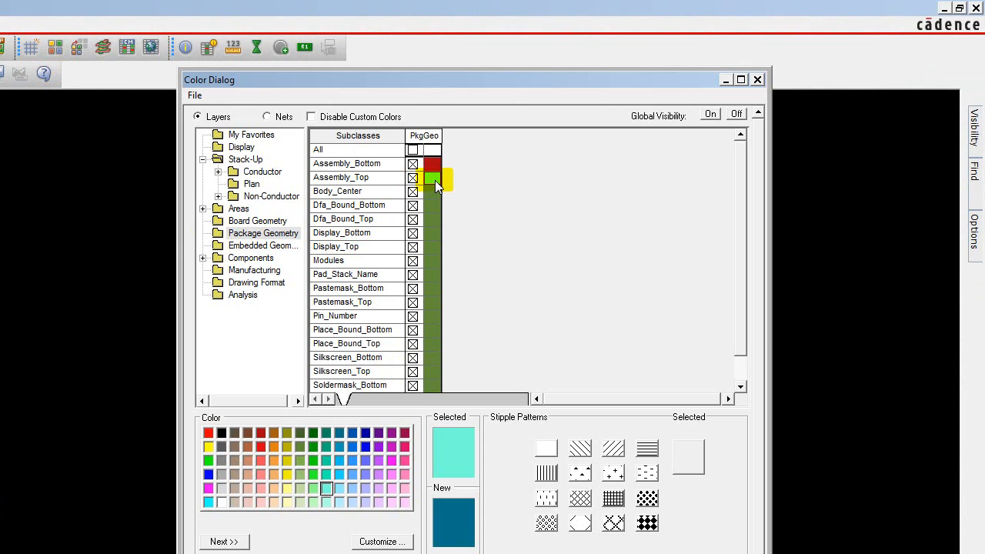
{"action": "left_click", "coordinate": [222, 502]}
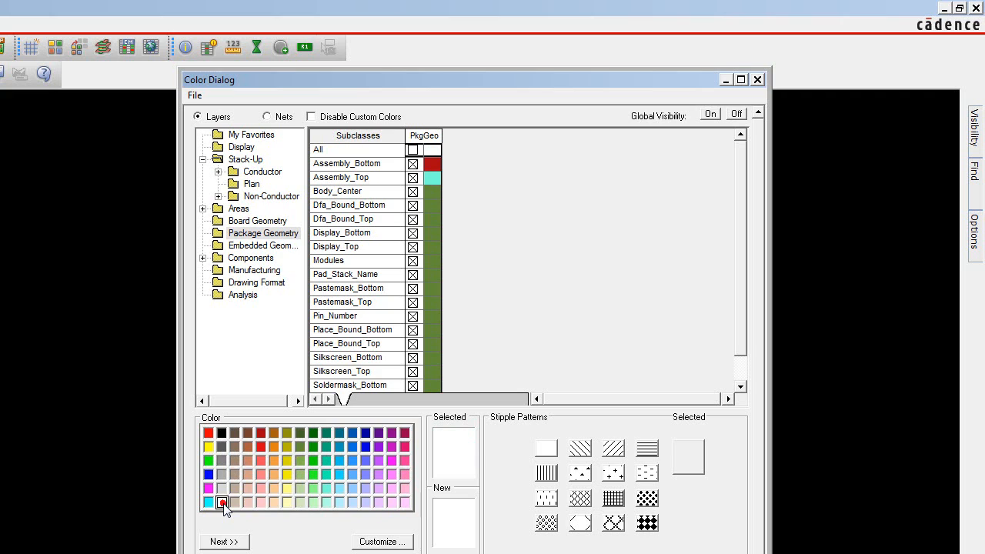
{"action": "left_click", "coordinate": [433, 372]}
{"action": "left_click", "coordinate": [391, 490]}
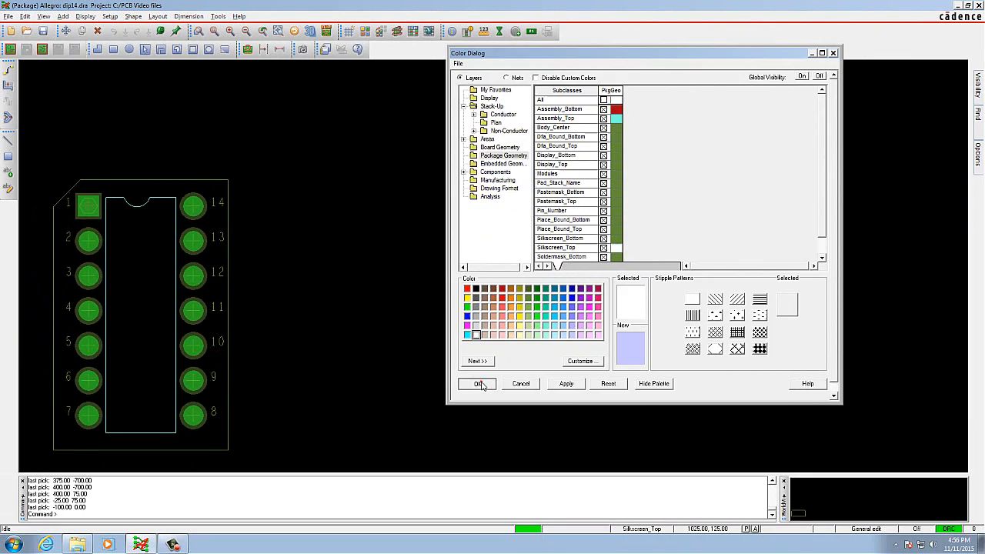
{"action": "left_click", "coordinate": [277, 544]}
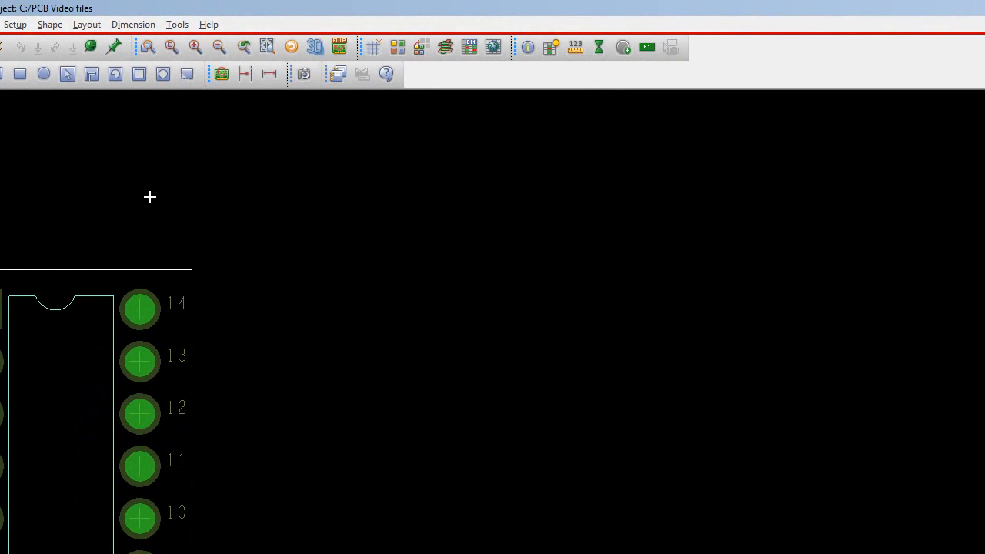
Start a RefDes label on Assembly_Top and set its text location inside the body outline at (150, -575).
{"action": "left_click", "coordinate": [86, 25]}
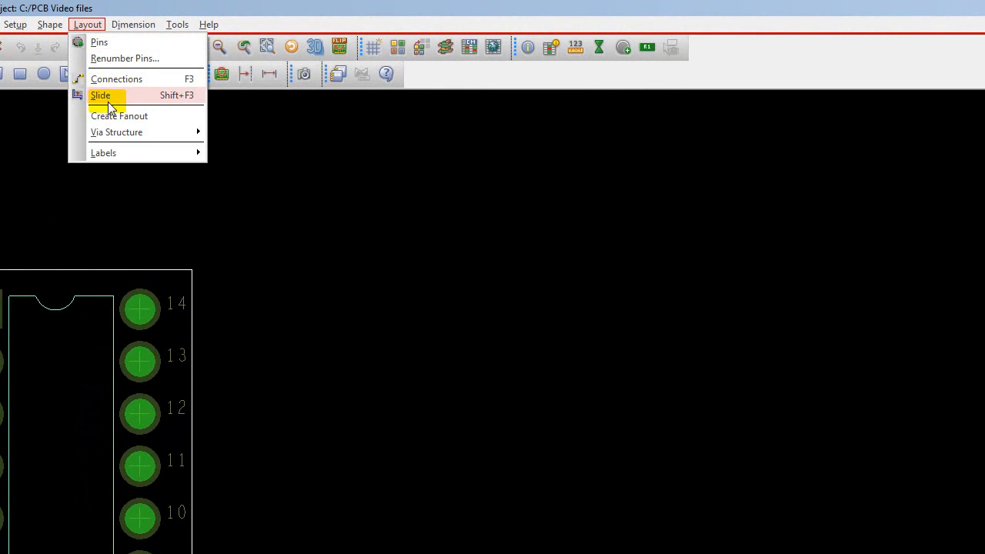
{"action": "mouse_move", "coordinate": [105, 154]}
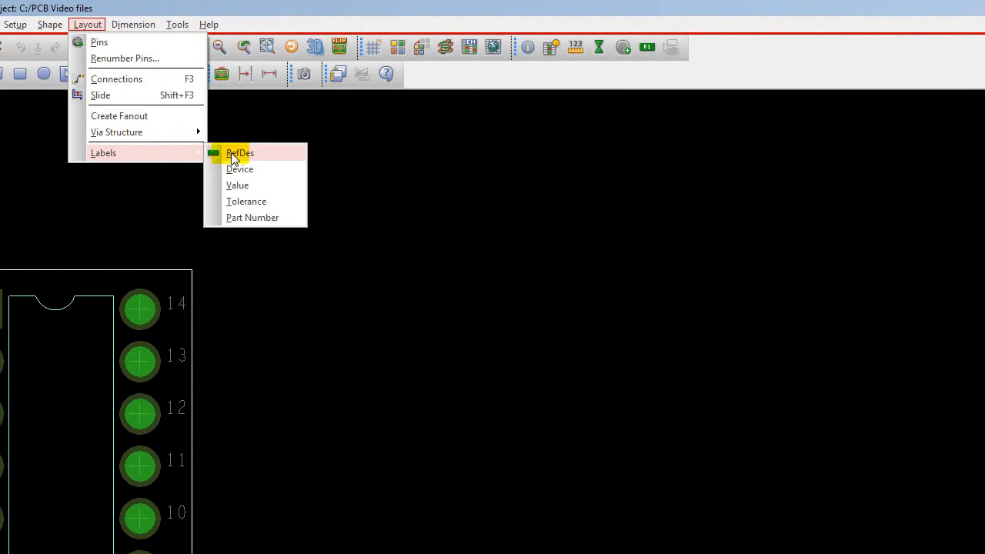
{"action": "left_click", "coordinate": [263, 154]}
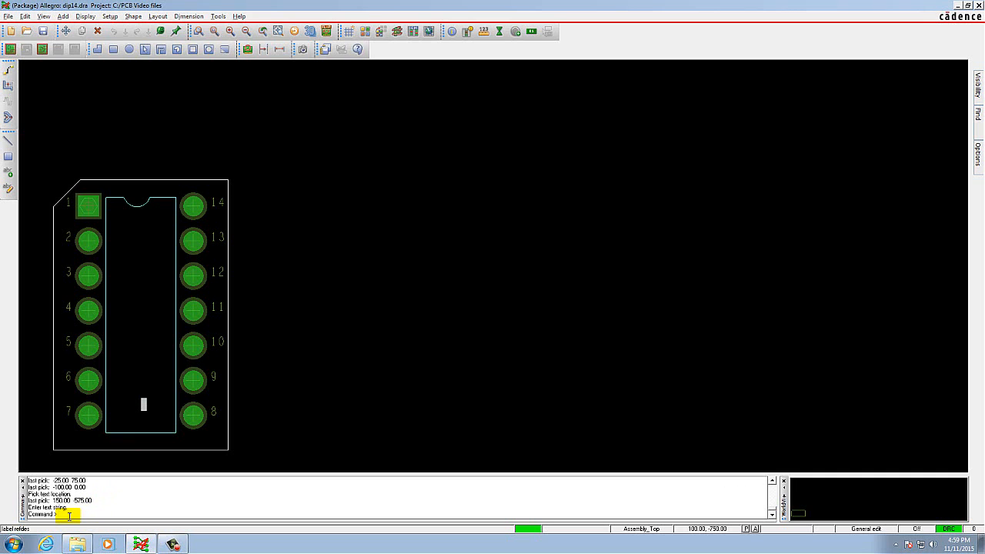
{"action": "type", "text": "DE"}
{"action": "key", "text": "BackSpace"}
{"action": "key", "text": "BackSpace"}
{"action": "type", "text": "DEV TYPR"}
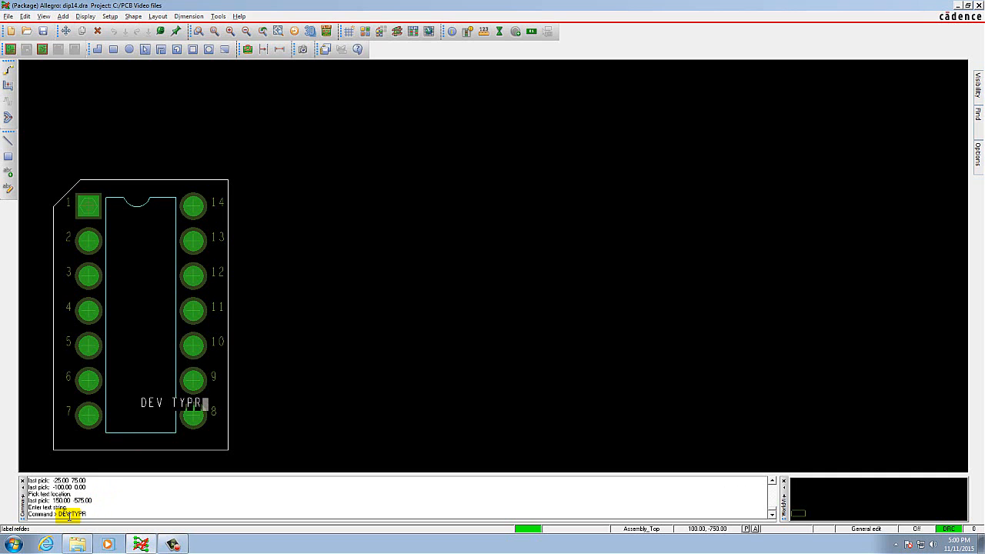
{"action": "key", "text": "BackSpace"}
{"action": "key", "text": "BackSpace"}
{"action": "key", "text": "BackSpace"}
{"action": "key", "text": "BackSpace"}
{"action": "key", "text": "BackSpace"}
{"action": "key", "text": "BackSpace"}
{"action": "key", "text": "BackSpace"}
{"action": "key", "text": "BackSpace"}
Set the rotation of the Assembly_Top label text to 90 degrees.
{"action": "left_click", "coordinate": [978, 151]}
{"action": "left_click", "coordinate": [940, 148]}
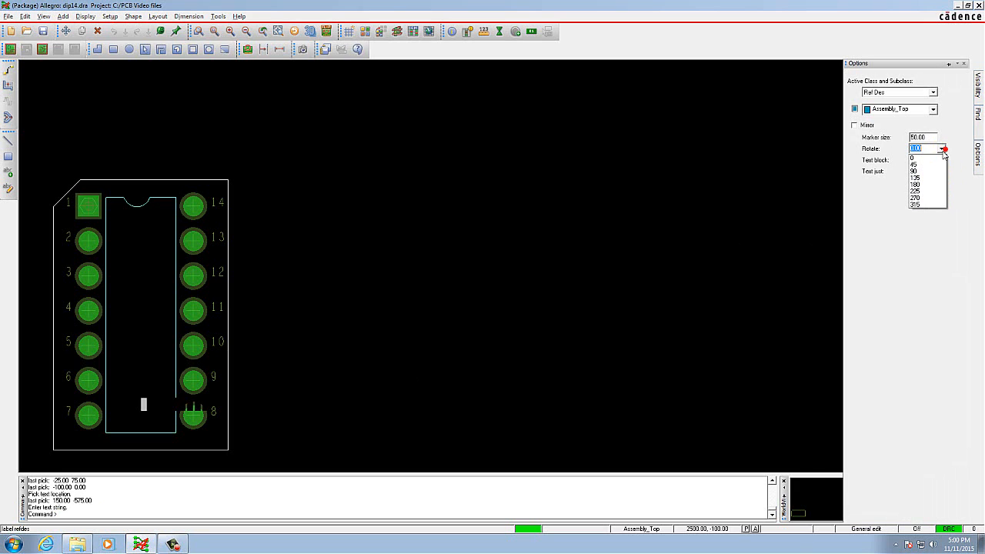
{"action": "left_click", "coordinate": [927, 171]}
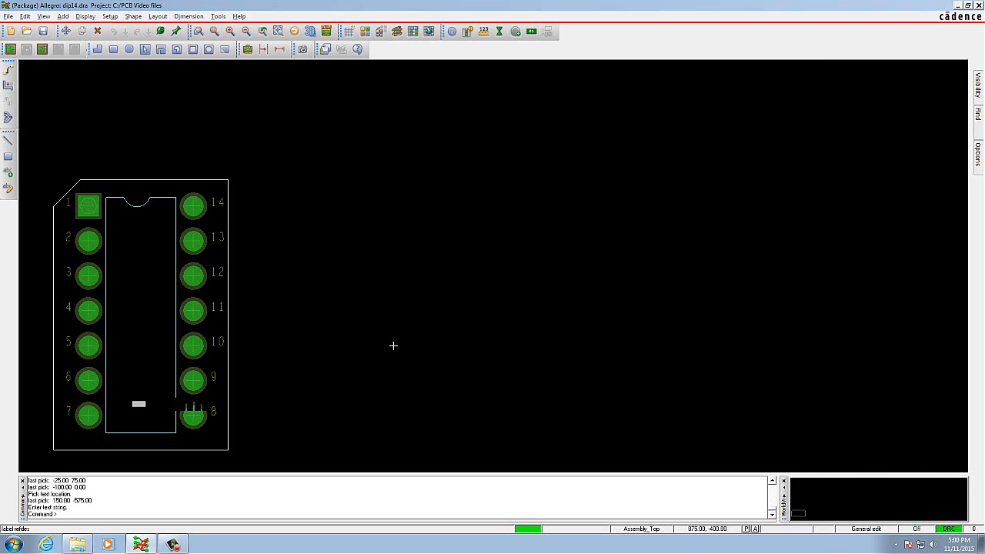
{"action": "type", "text": "DEV"}
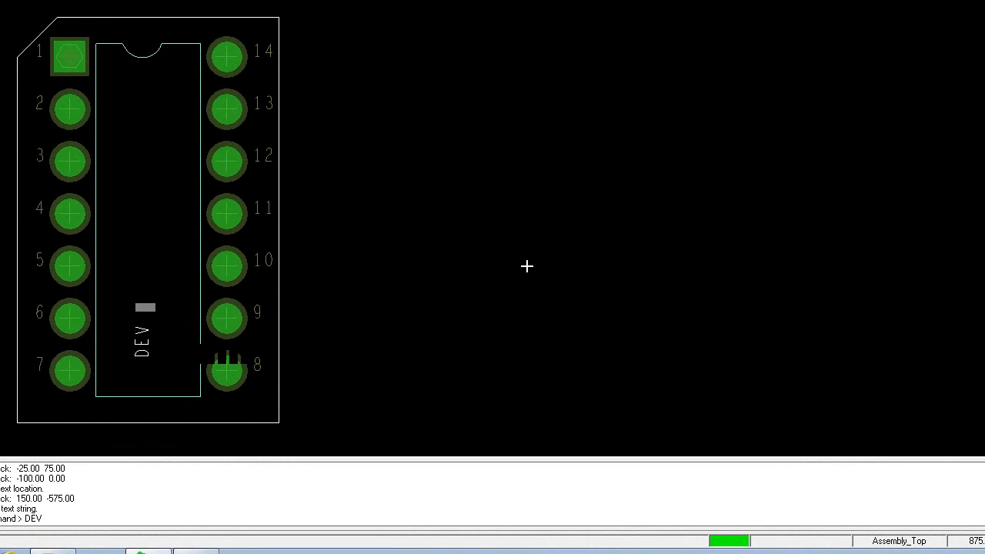
{"action": "type", "text": " TY"}
{"action": "key", "text": "BackSpace"}
{"action": "key", "text": "BackSpace"}
{"action": "key", "text": "BackSpace"}
{"action": "key", "text": "BackSpace"}
{"action": "key", "text": "BackSpace"}
{"action": "key", "text": "BackSpace"}
Enter "U* DEV TYPE" as the vertical label text inside the body outline and finish the label command.
{"action": "type", "text": "U*"}
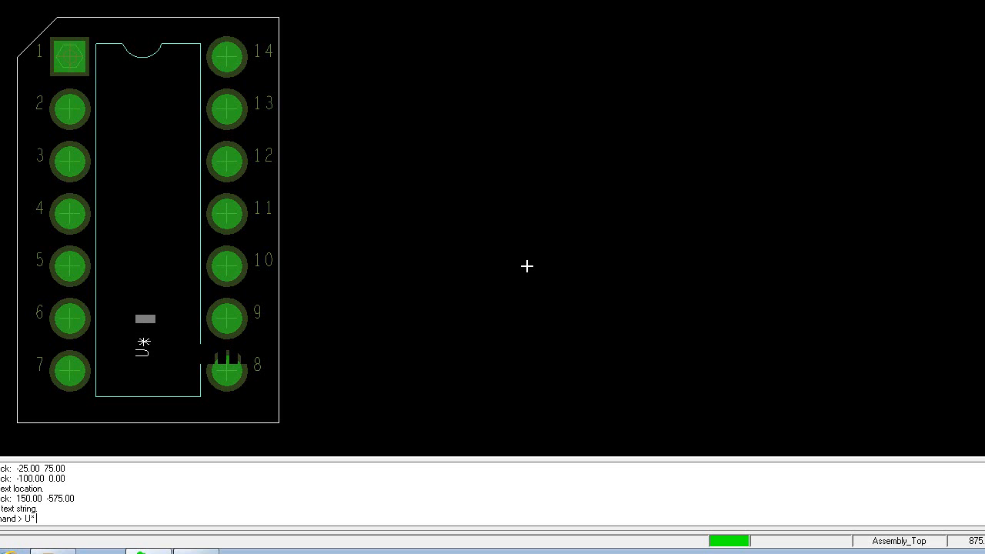
{"action": "type", "text": "   DEV"}
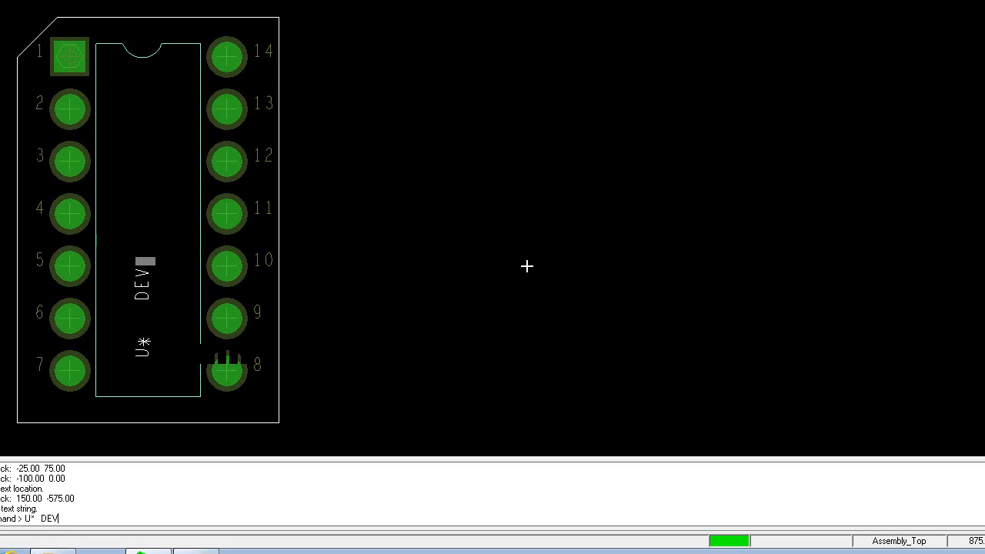
{"action": "type", "text": " TYPE"}
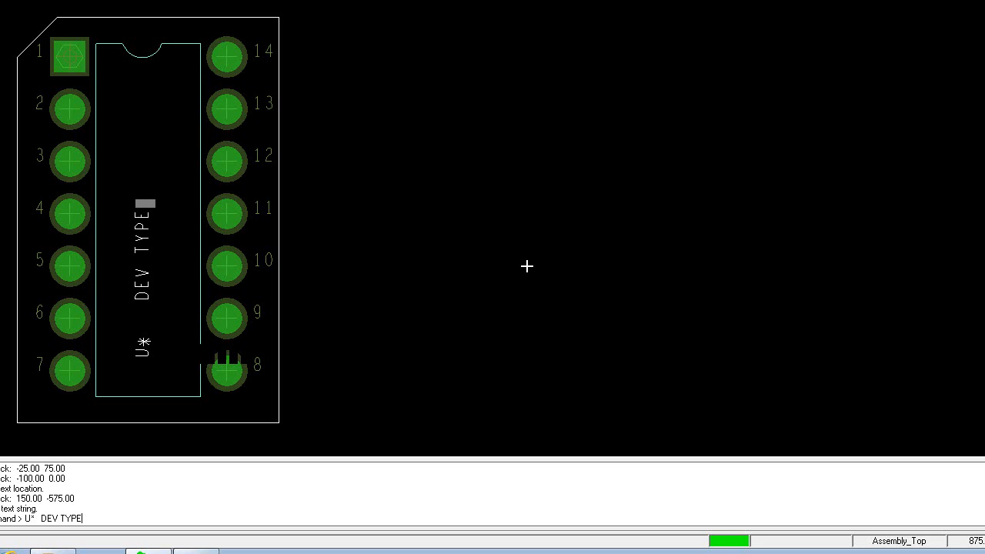
{"action": "right_click", "coordinate": [159, 165]}
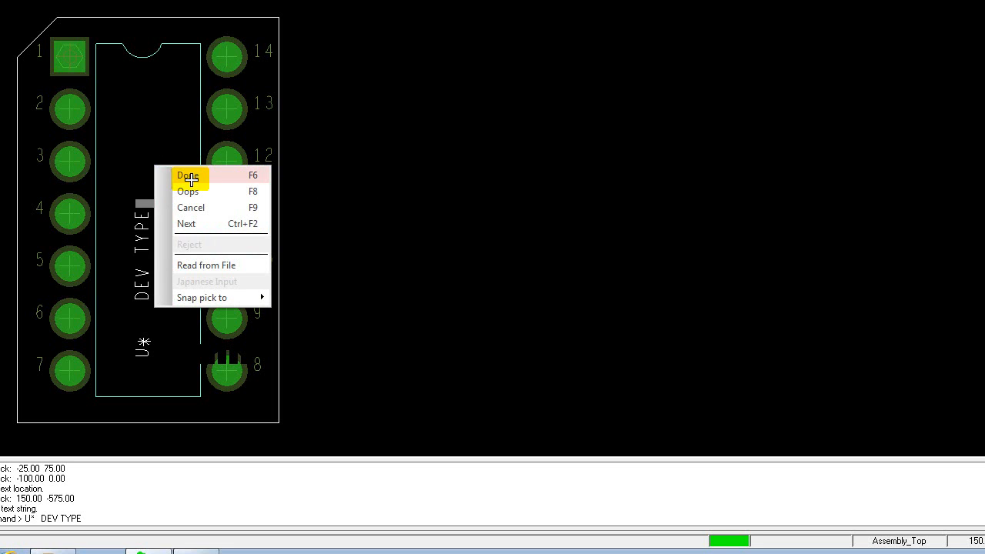
{"action": "left_click", "coordinate": [188, 175]}
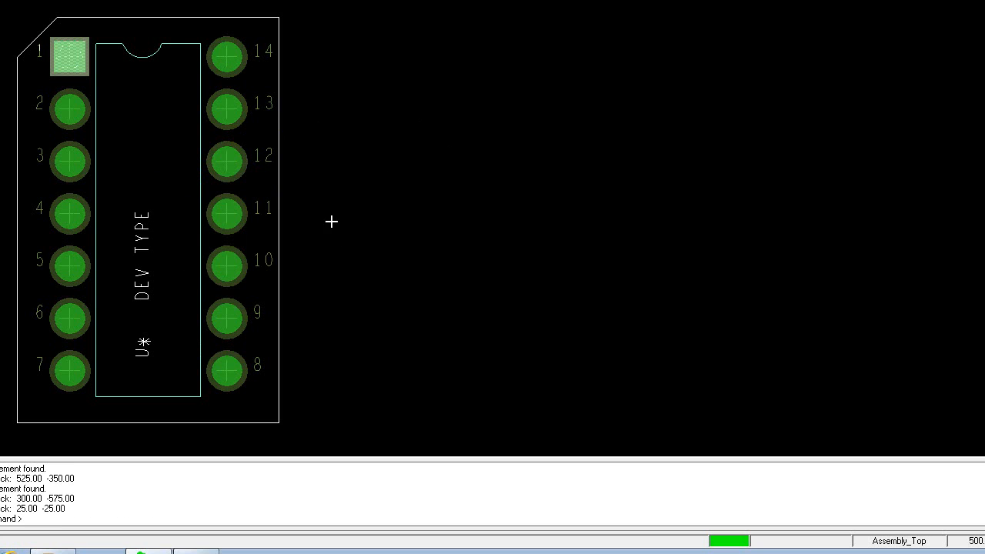
Start a RefDes label on Silkscreen_Top and set its text location above the package outline at (125, 150).
{"action": "left_click", "coordinate": [158, 16]}
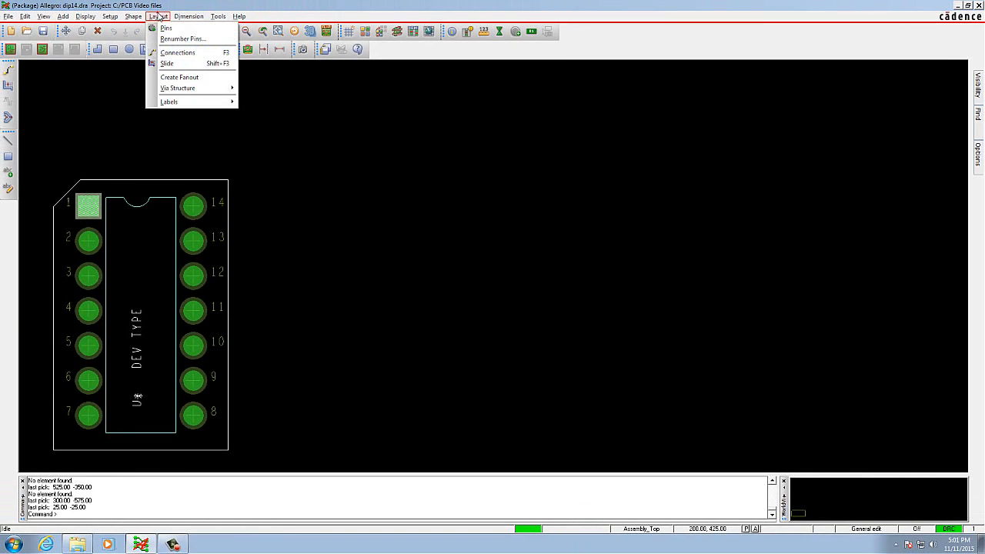
{"action": "mouse_move", "coordinate": [185, 102]}
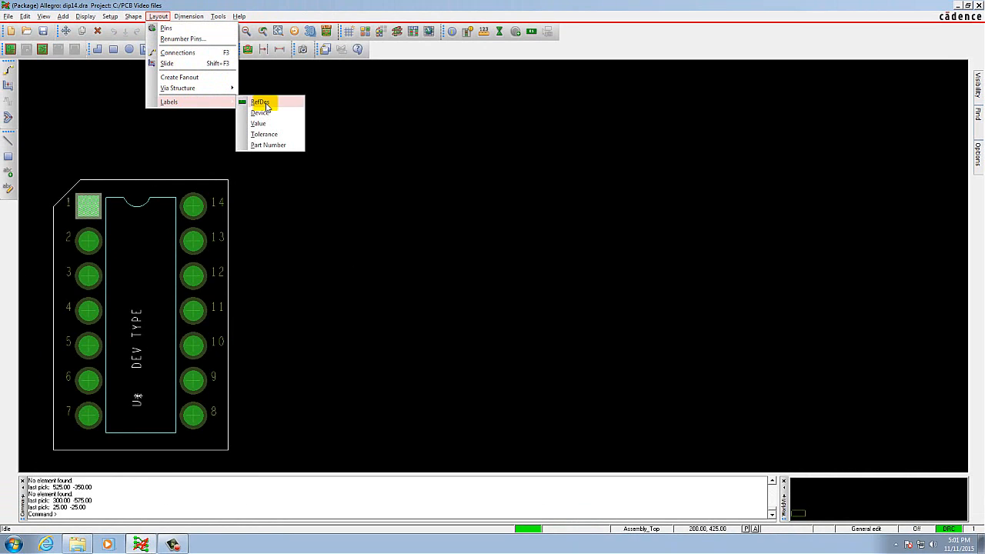
{"action": "left_click", "coordinate": [264, 103]}
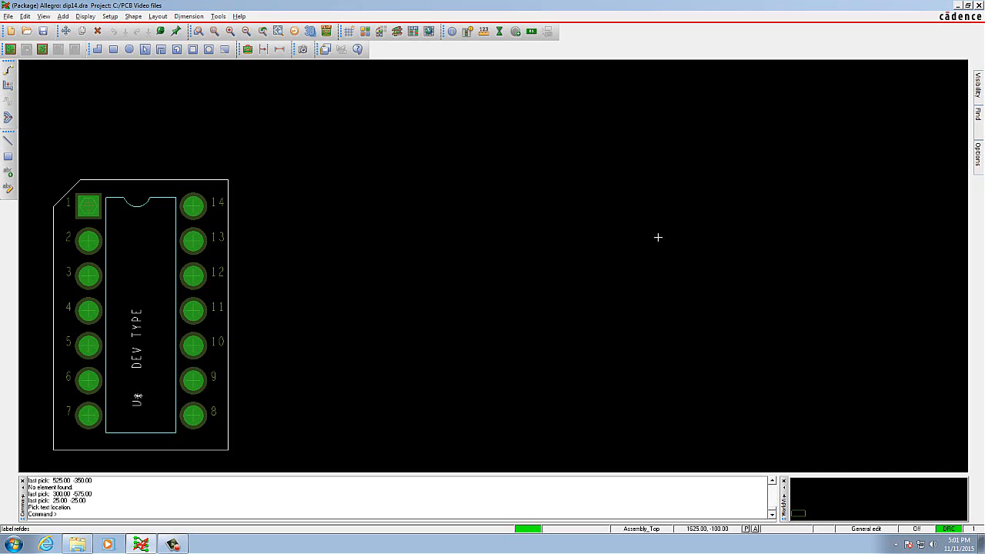
{"action": "left_click", "coordinate": [978, 157]}
{"action": "left_click", "coordinate": [933, 111]}
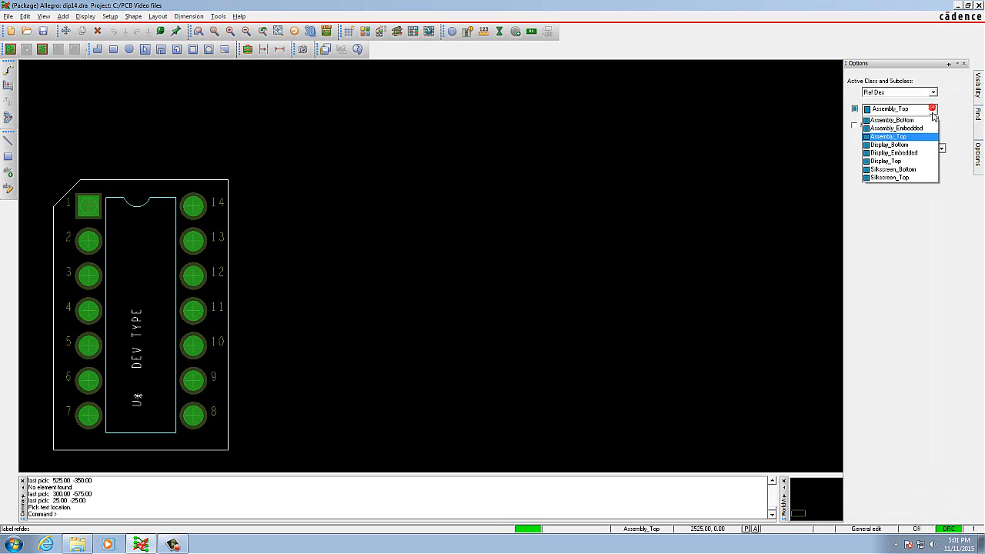
{"action": "left_click", "coordinate": [913, 178]}
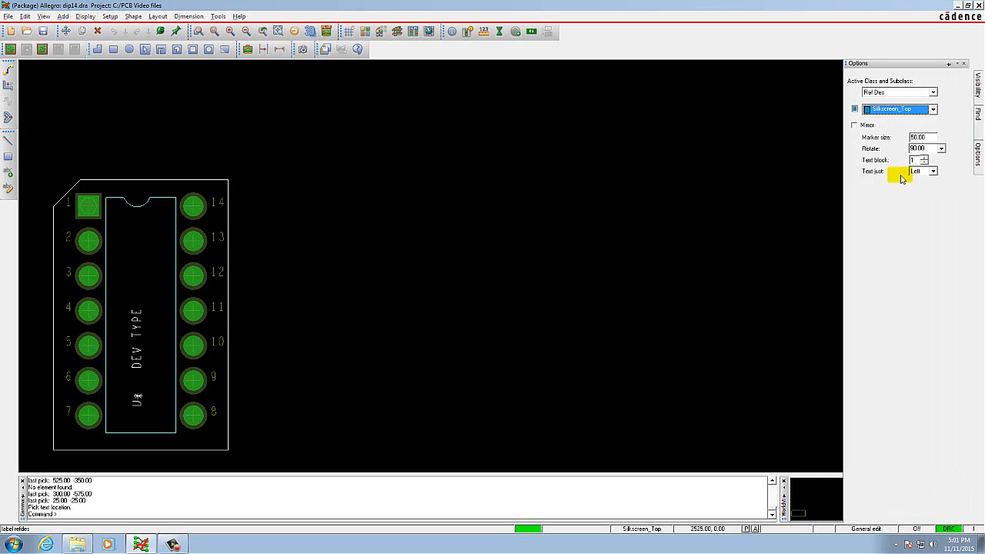
{"action": "left_click", "coordinate": [136, 158]}
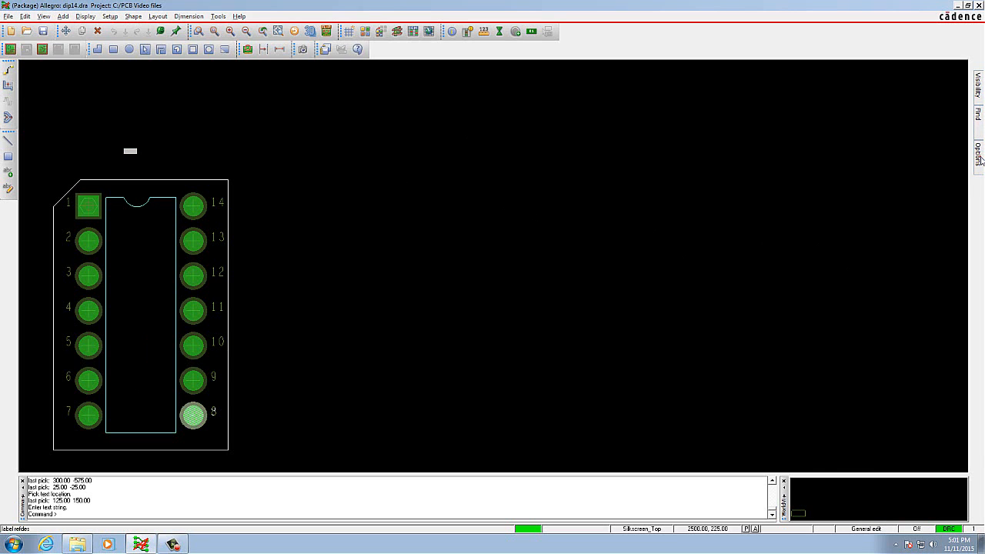
Set the silkscreen label's rotation to 0, enter U* as its text, and finish the label command.
{"action": "mouse_move", "coordinate": [980, 159]}
{"action": "left_click", "coordinate": [941, 148]}
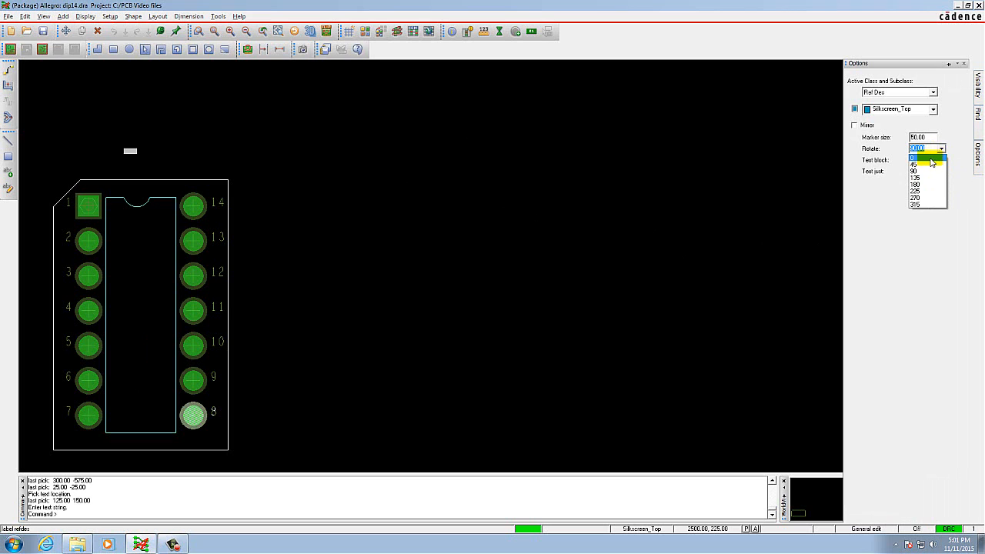
{"action": "left_click", "coordinate": [931, 159]}
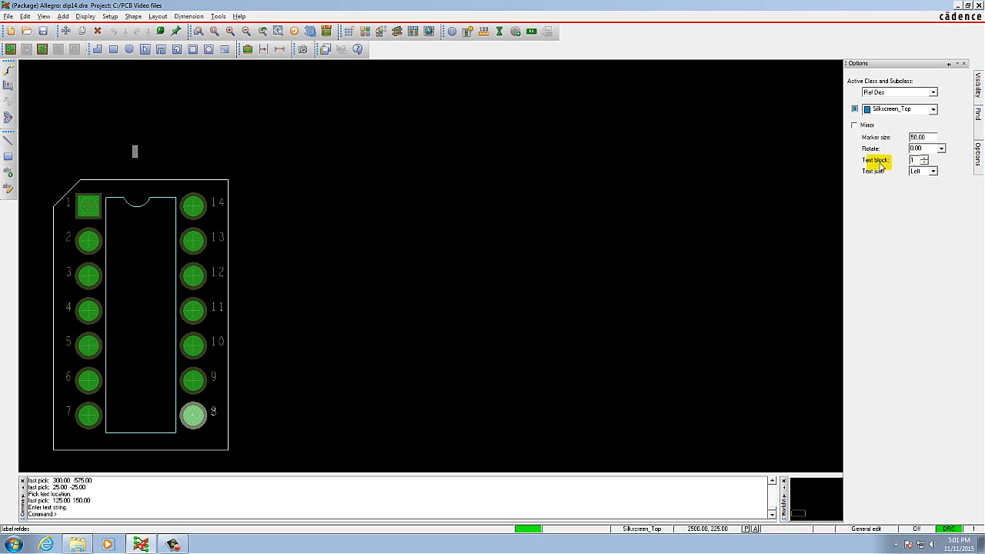
{"action": "left_click", "coordinate": [74, 516]}
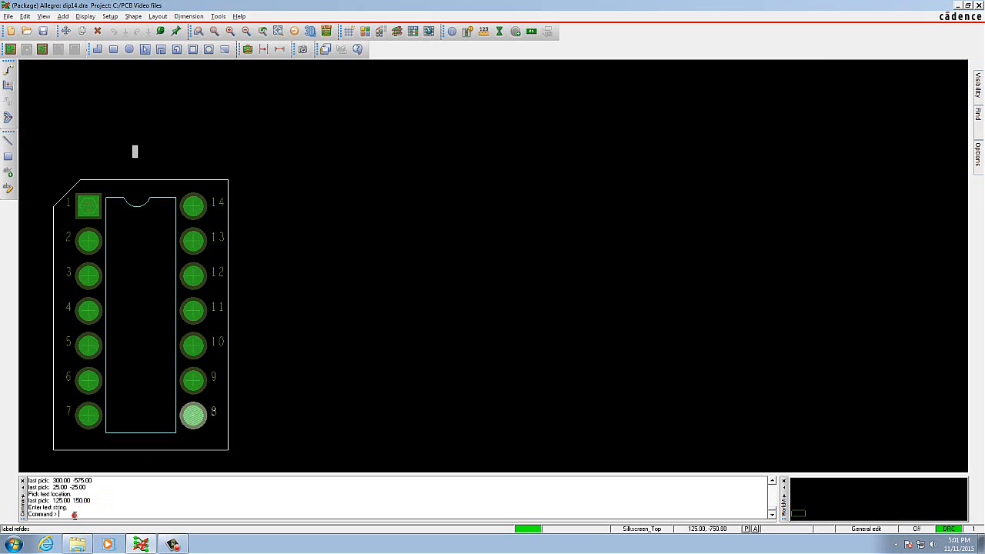
{"action": "type", "text": "U*"}
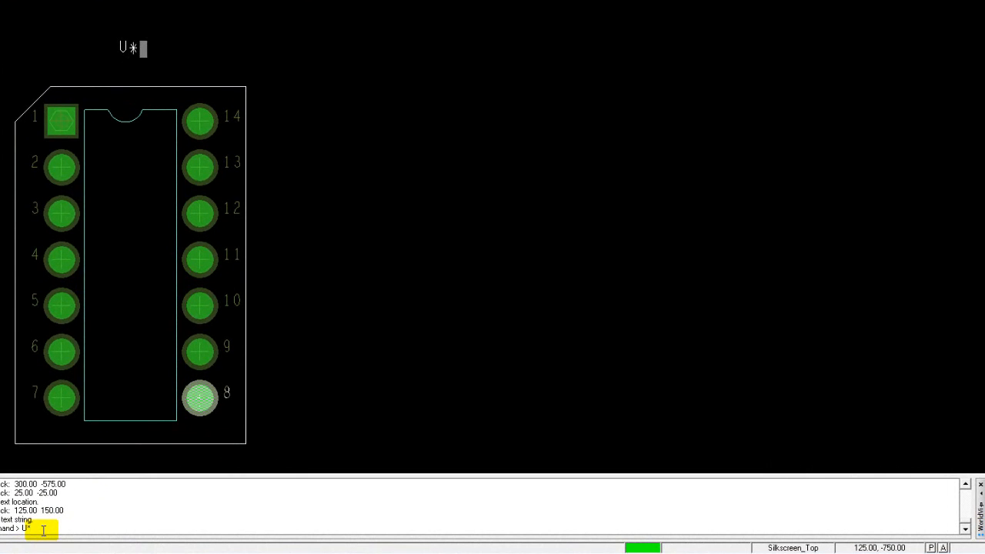
{"action": "key", "text": "Return"}
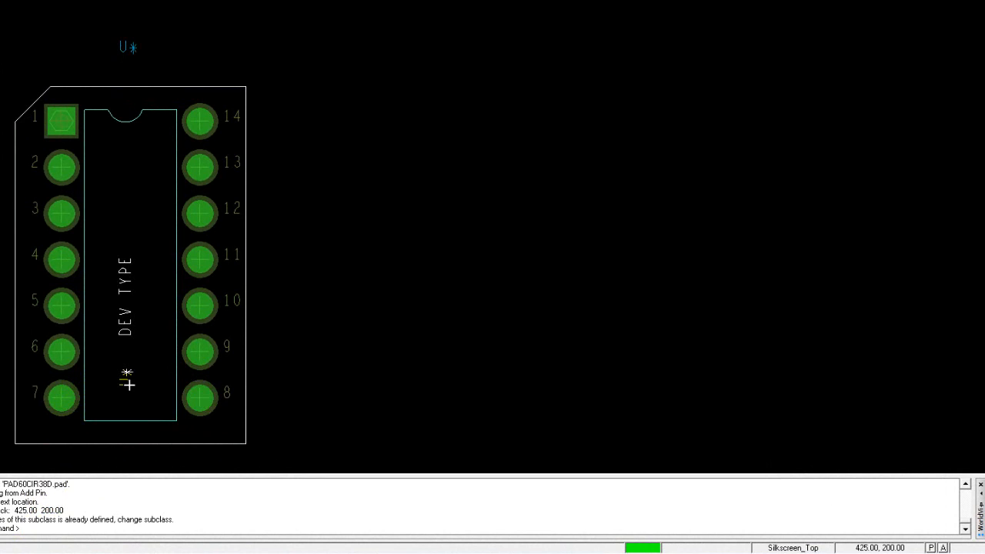
{"action": "right_click", "coordinate": [187, 43]}
{"action": "left_click", "coordinate": [218, 54]}
{"action": "left_click", "coordinate": [59, 55]}
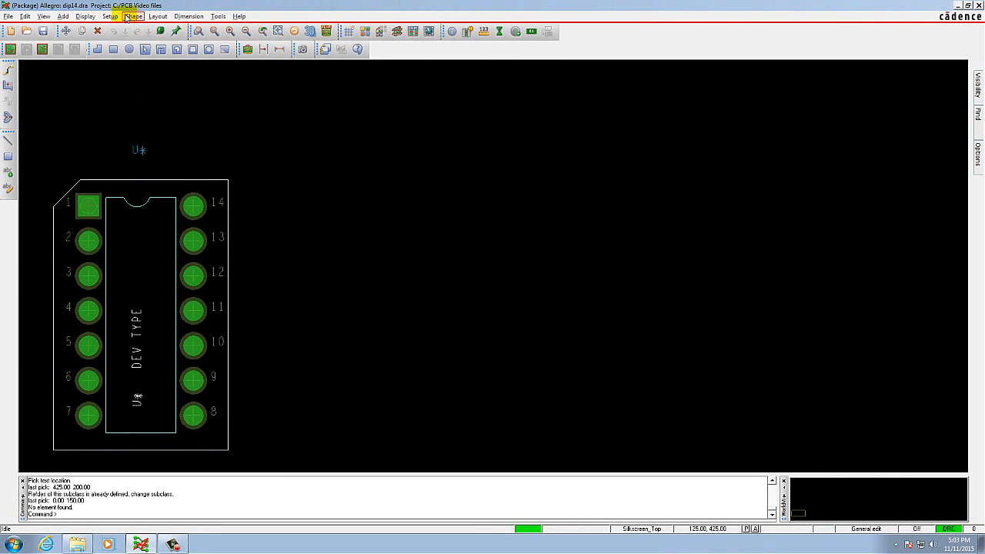
Start a package boundary on Place_Bound_Top at (-150, 75), outside the silkscreen outline, and undo the last picked point.
{"action": "left_click", "coordinate": [110, 16]}
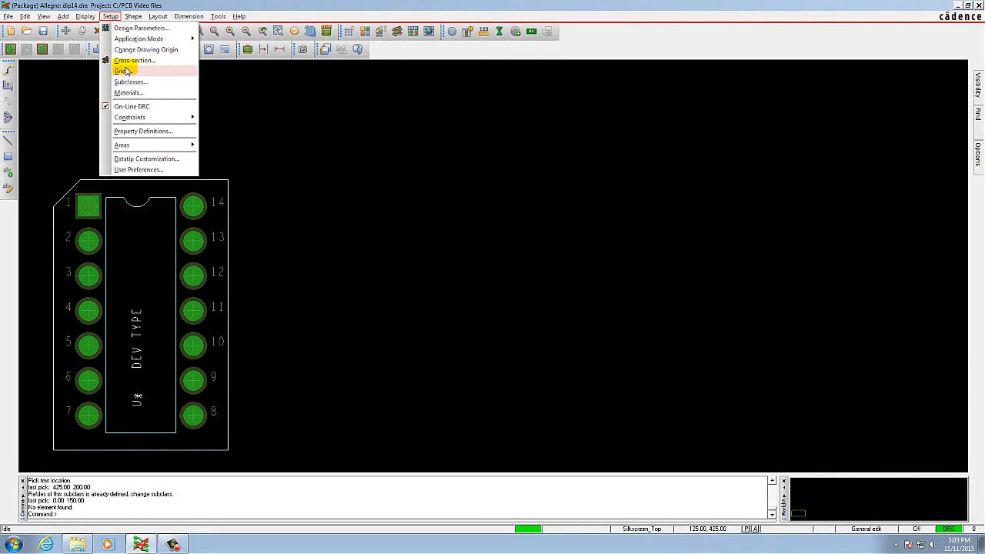
{"action": "mouse_move", "coordinate": [140, 146]}
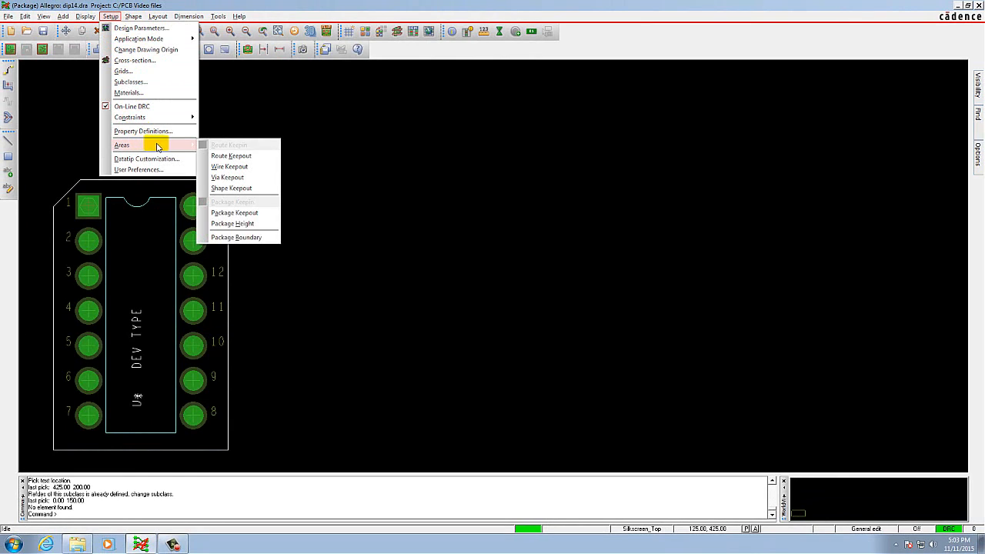
{"action": "left_click", "coordinate": [243, 238]}
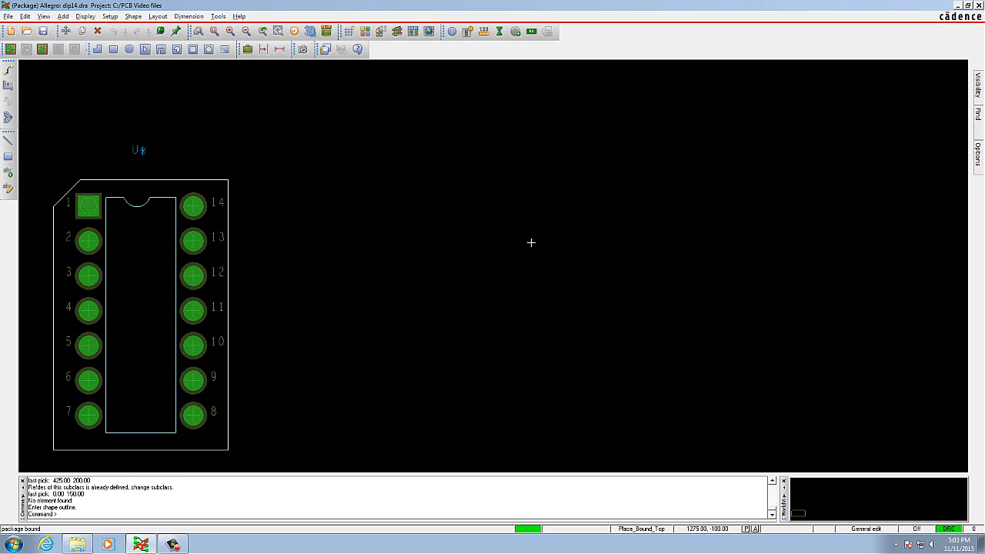
{"action": "left_click", "coordinate": [979, 153]}
{"action": "scroll", "coordinate": [28, 431], "scroll_direction": "down", "scroll_amount": 1}
{"action": "scroll", "coordinate": [24, 461], "scroll_direction": "up", "scroll_amount": 1}
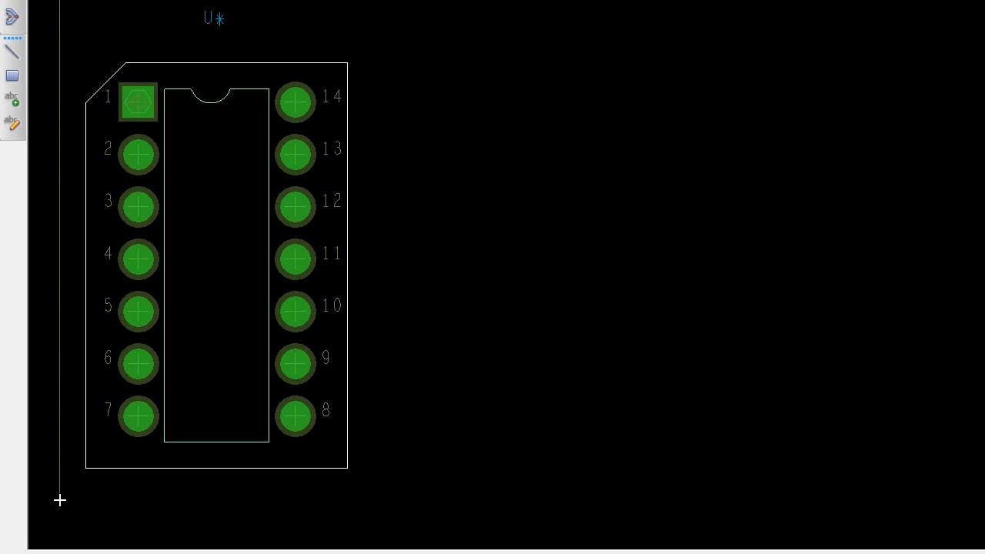
{"action": "right_click", "coordinate": [53, 279]}
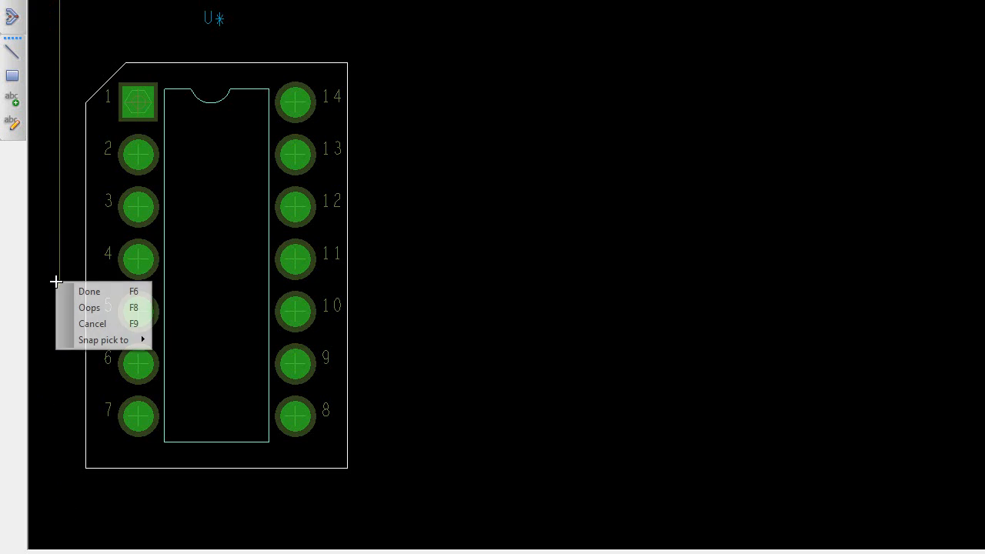
{"action": "left_click", "coordinate": [70, 308]}
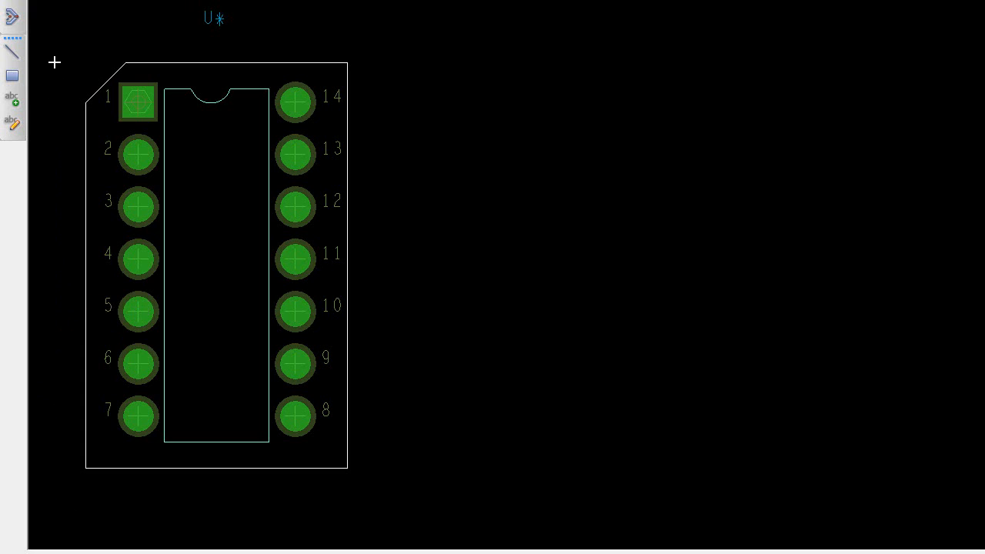
Complete the package boundary around the silkscreen outline and U* label via (450, 200) and (-25, 200), closing at (-150, 75), and finish the command.
{"action": "left_click", "coordinate": [63, 498]}
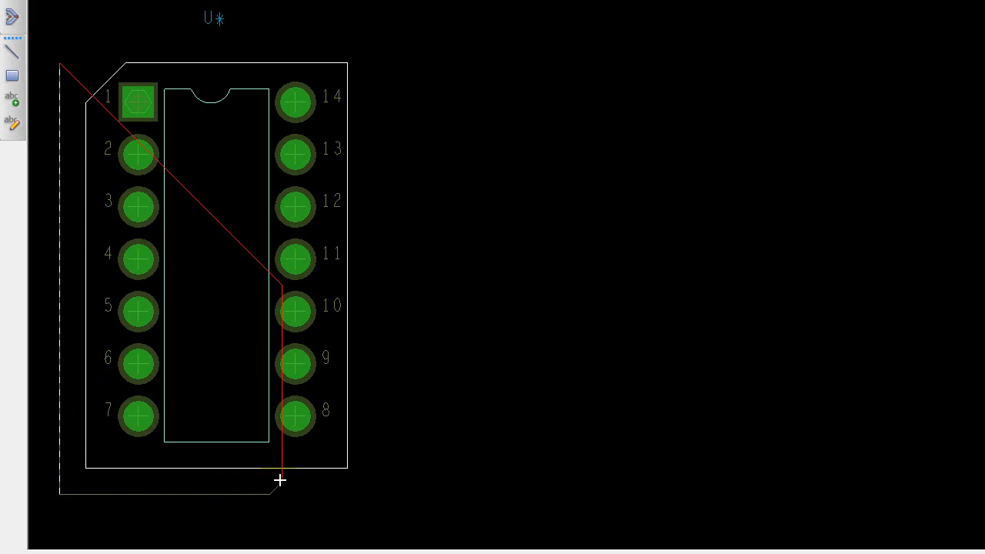
{"action": "left_click", "coordinate": [374, 494]}
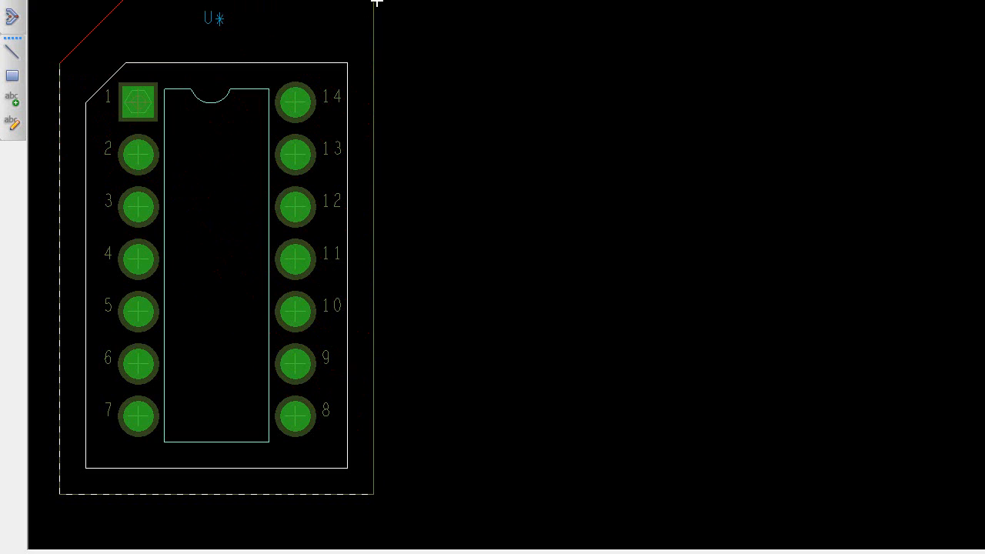
{"action": "left_click", "coordinate": [375, 2]}
{"action": "left_click", "coordinate": [62, 66]}
{"action": "right_click", "coordinate": [61, 64]}
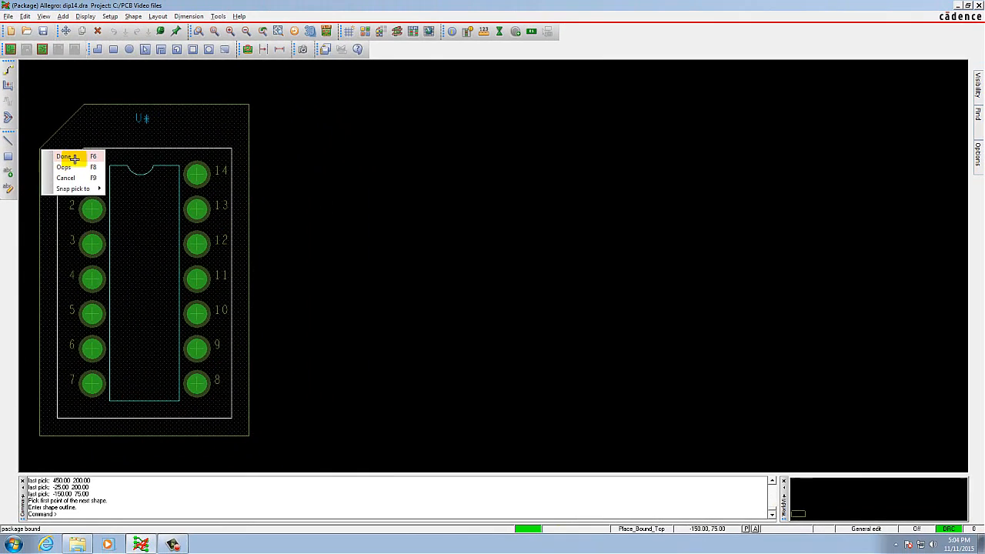
{"action": "left_click", "coordinate": [71, 157]}
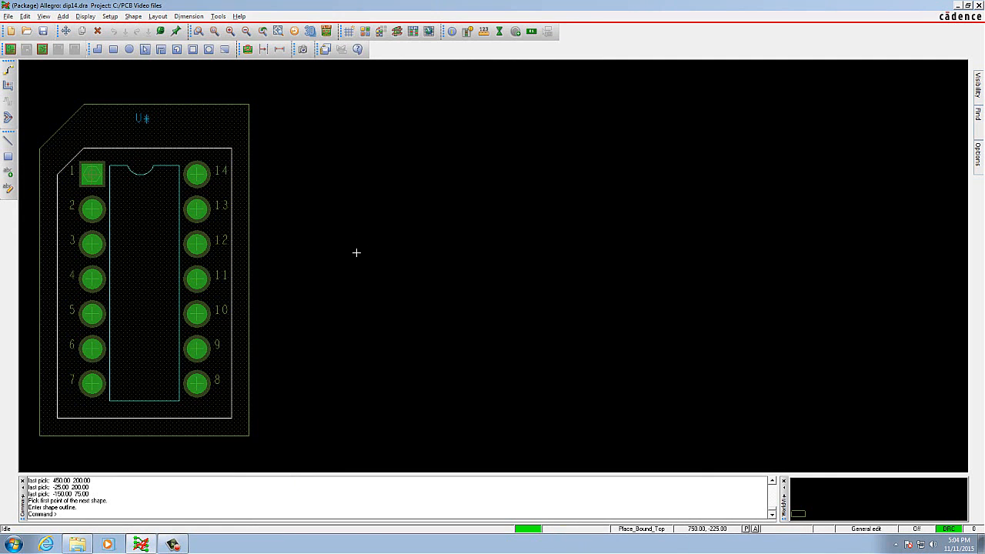
Start the Package Height command and select the Place_Bound_Top boundary shape.
{"action": "left_click", "coordinate": [110, 16]}
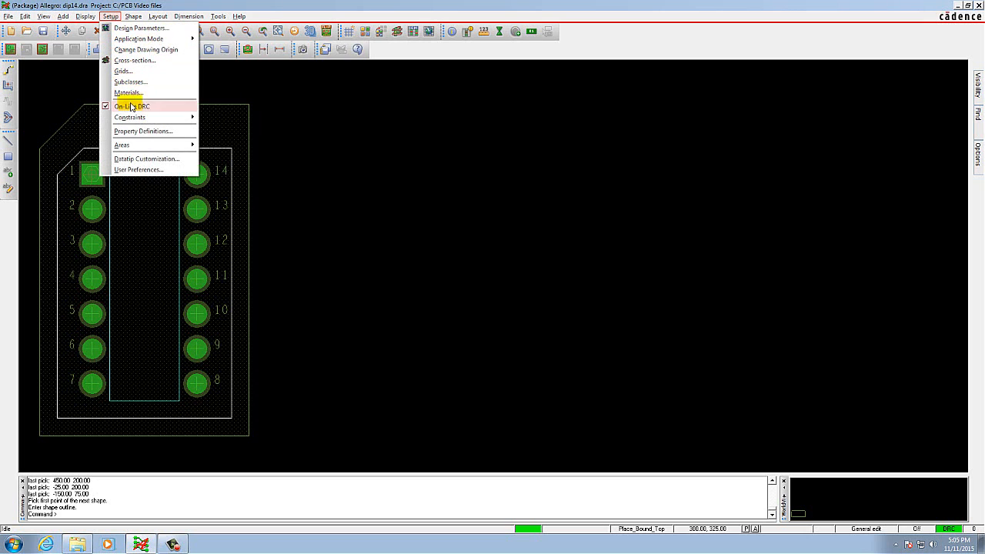
{"action": "mouse_move", "coordinate": [140, 146]}
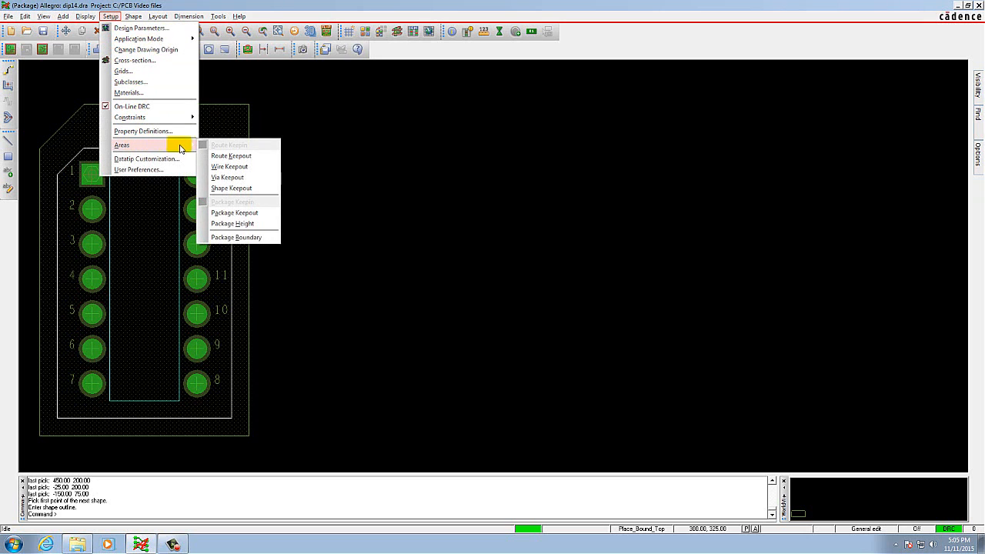
{"action": "left_click", "coordinate": [238, 224]}
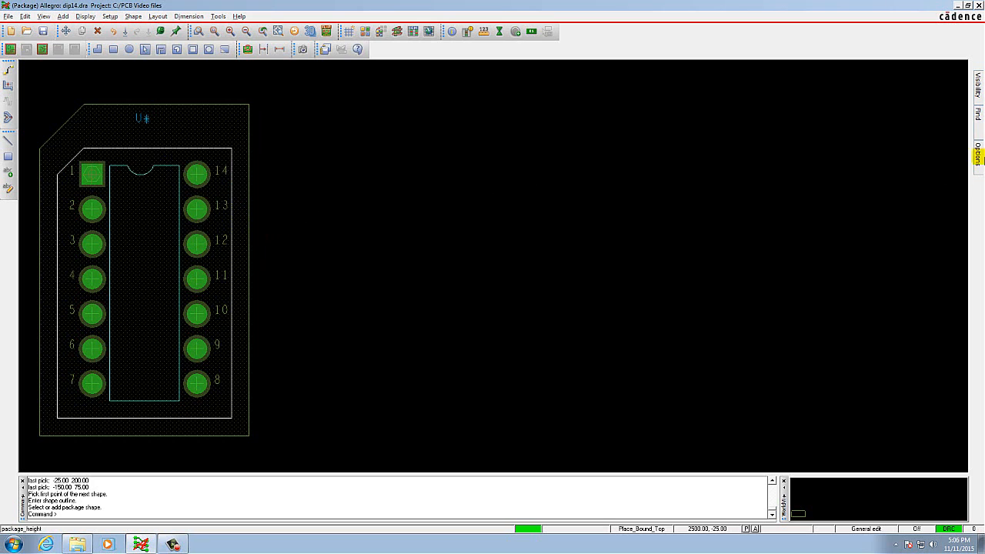
{"action": "mouse_move", "coordinate": [979, 154]}
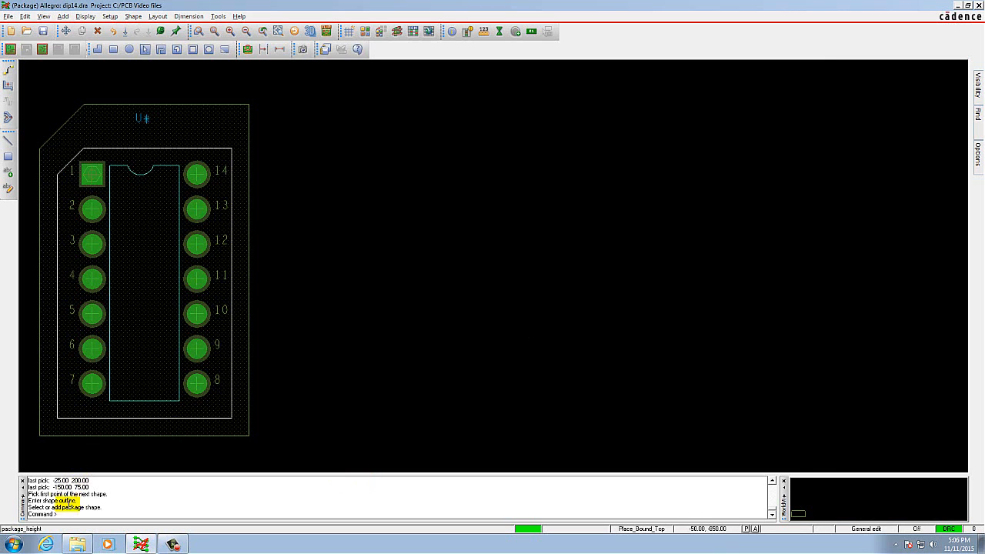
{"action": "left_click_drag", "start_coordinate": [103, 507], "coordinate": [26, 506]}
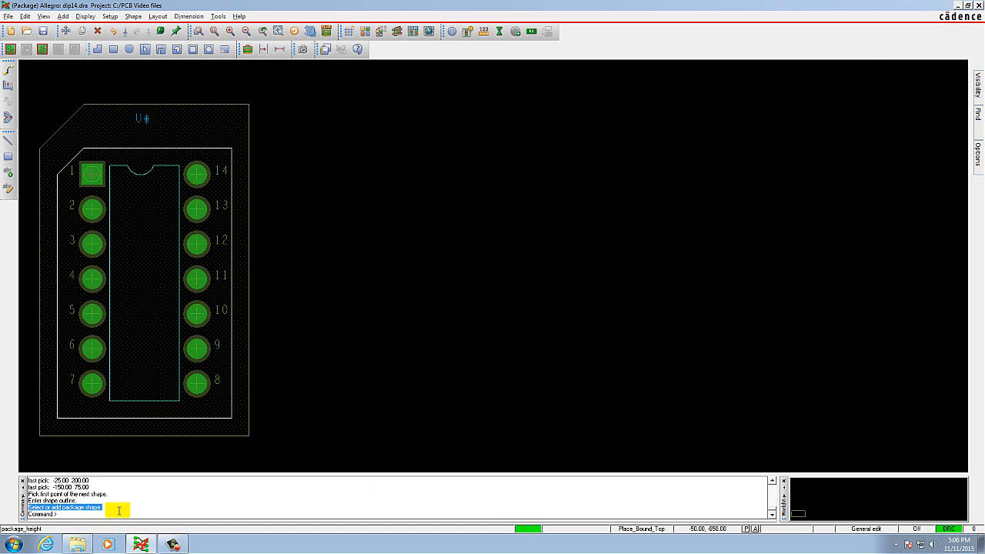
{"action": "left_click", "coordinate": [91, 514]}
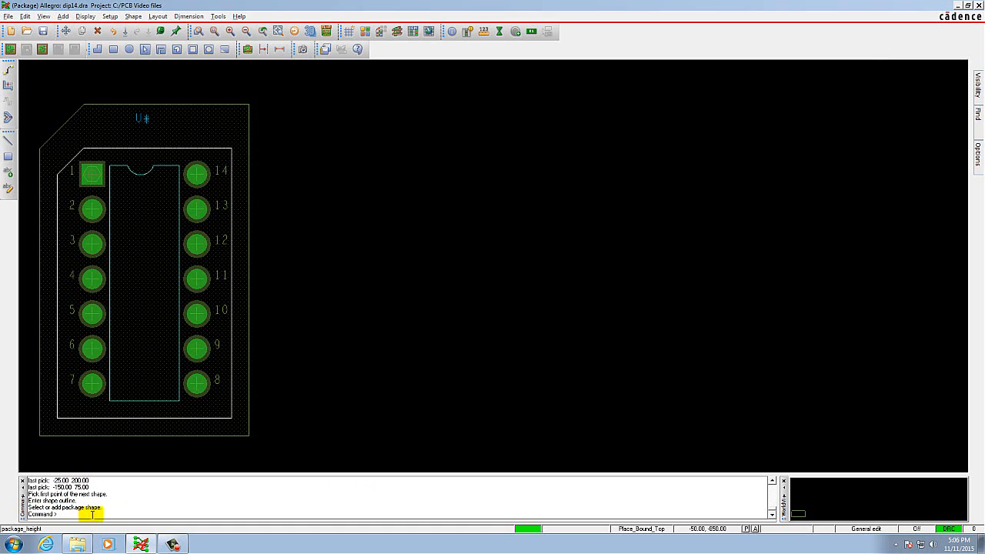
{"action": "left_click", "coordinate": [70, 141]}
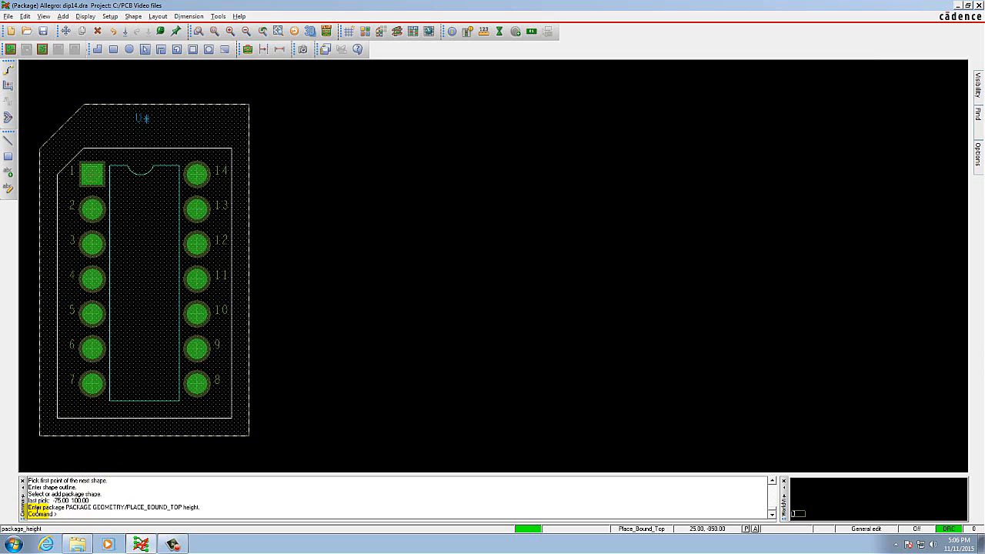
{"action": "left_click", "coordinate": [89, 513]}
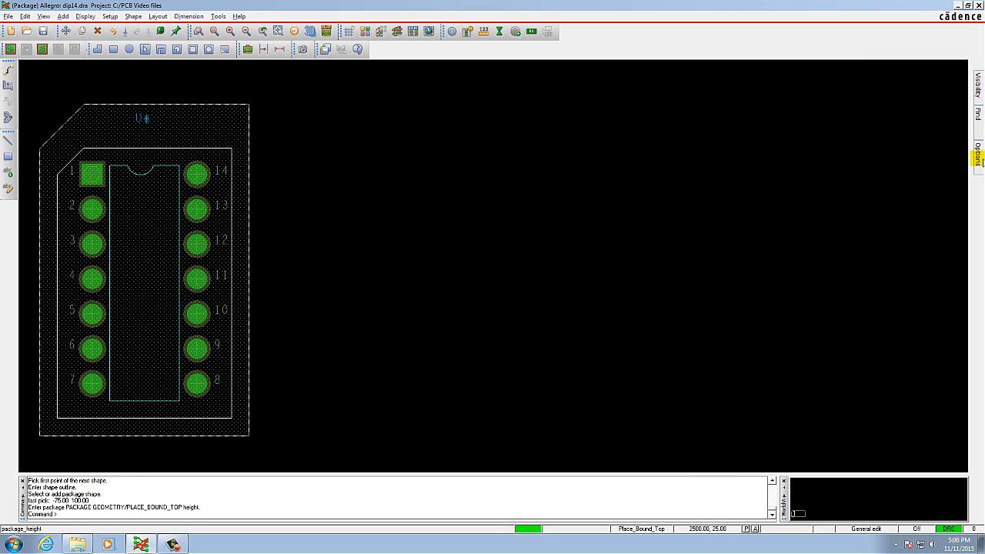
Set the package boundary's maximum height to 180 MIL.
{"action": "mouse_move", "coordinate": [980, 157]}
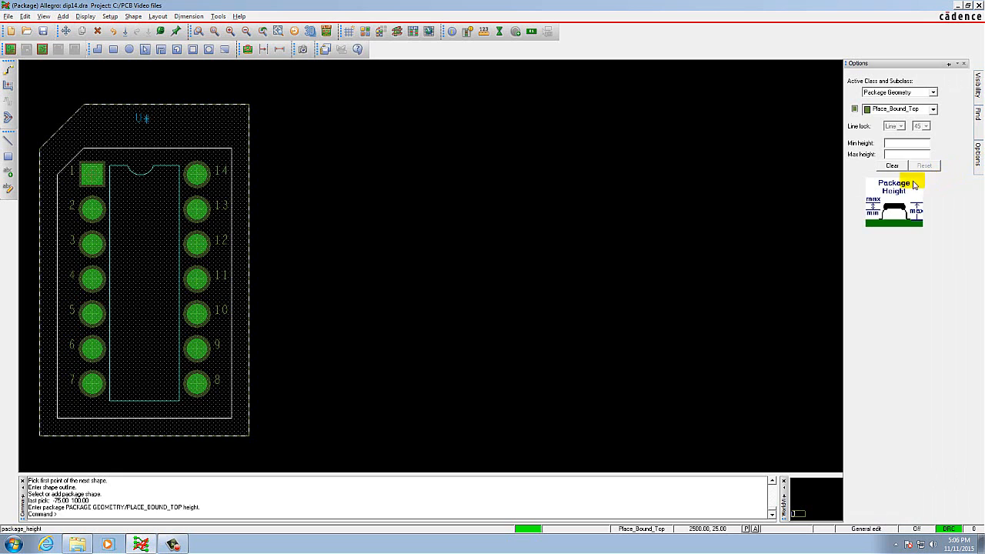
{"action": "left_click", "coordinate": [904, 154]}
{"action": "type", "text": "180"}
{"action": "key", "text": "Return"}
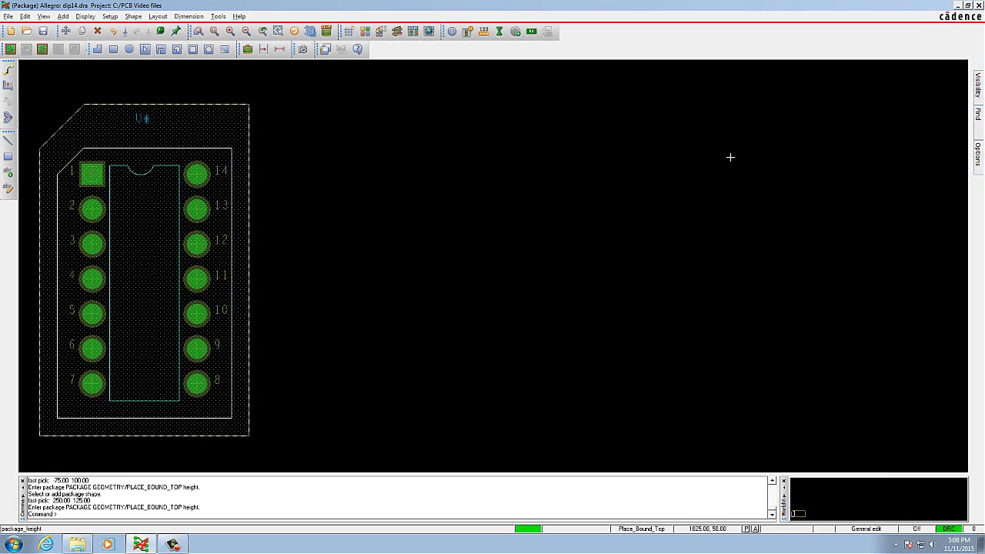
{"action": "left_click", "coordinate": [979, 154]}
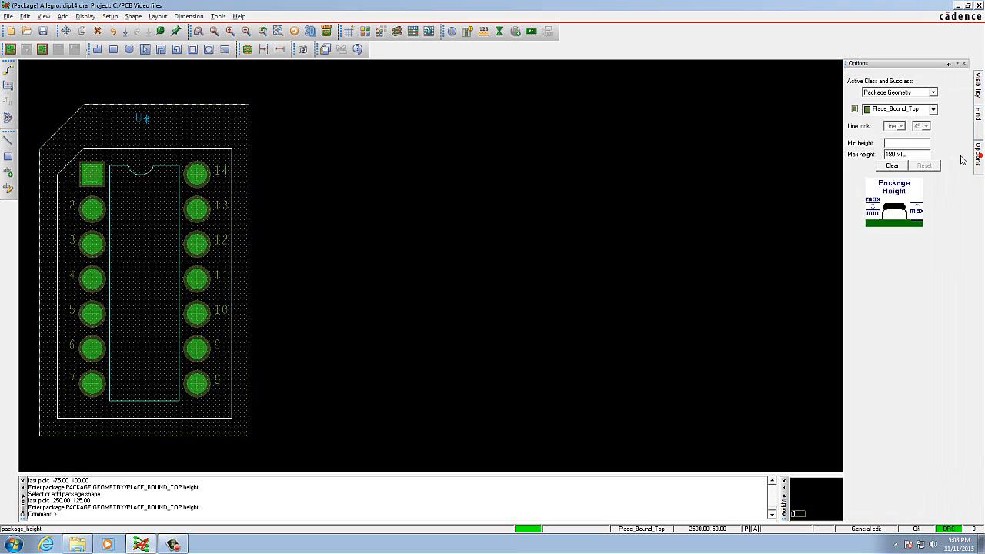
{"action": "left_click", "coordinate": [901, 154]}
{"action": "left_click", "coordinate": [907, 154]}
Finish the package height command and save the dip14 drawing.
{"action": "right_click", "coordinate": [275, 111]}
{"action": "left_click", "coordinate": [316, 113]}
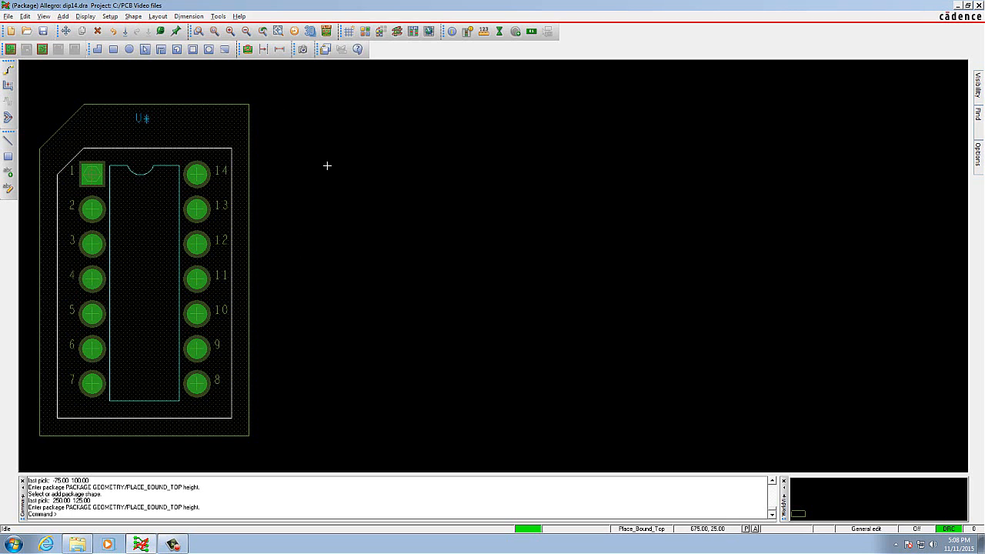
{"action": "left_click", "coordinate": [8, 17]}
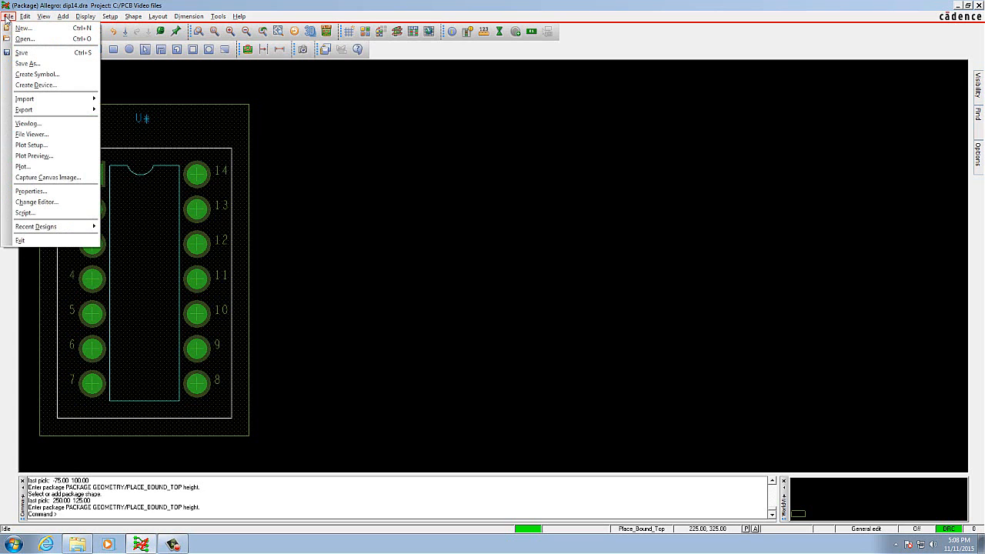
{"action": "left_click", "coordinate": [21, 53]}
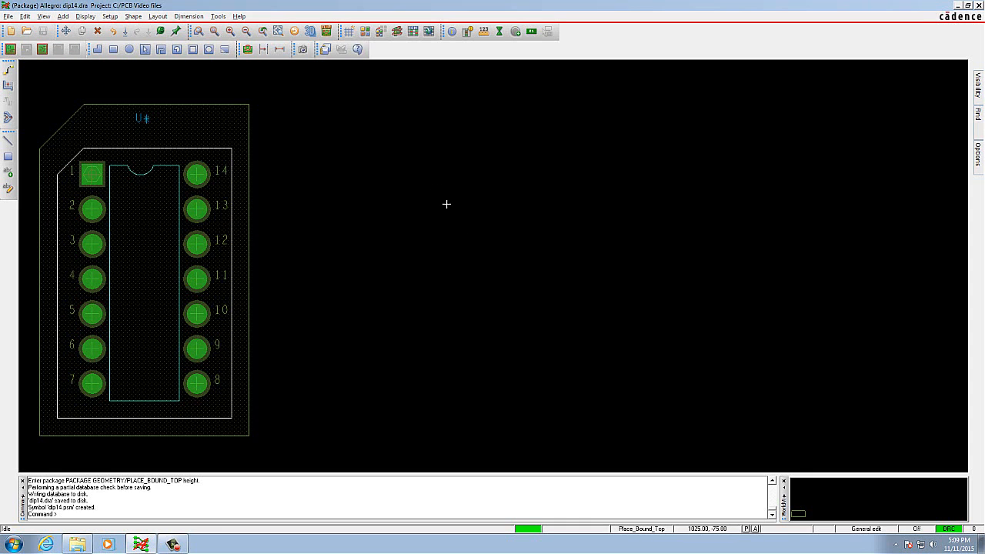
Create a new drawing named soic16 of type Package symbol.
{"action": "left_click", "coordinate": [12, 19]}
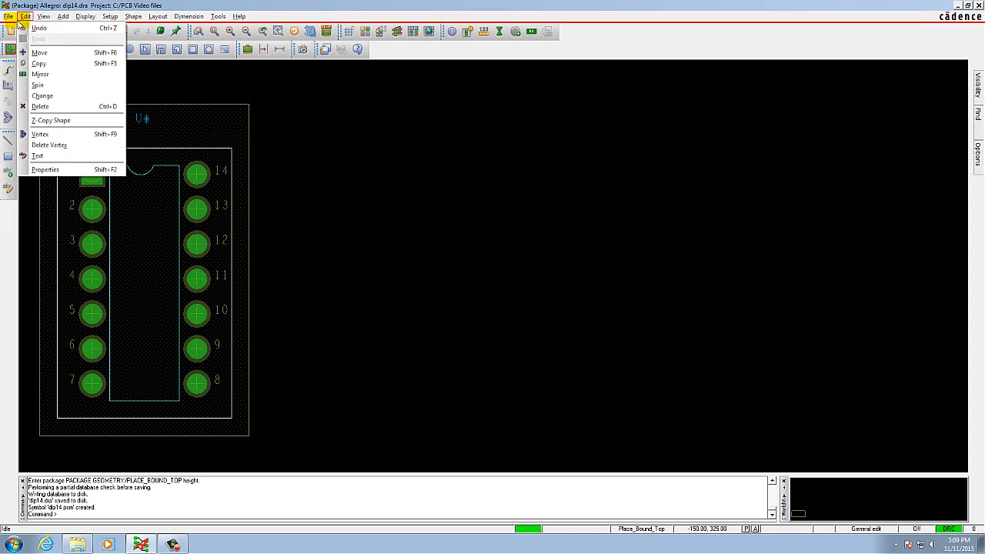
{"action": "left_click", "coordinate": [21, 17]}
{"action": "left_click", "coordinate": [12, 18]}
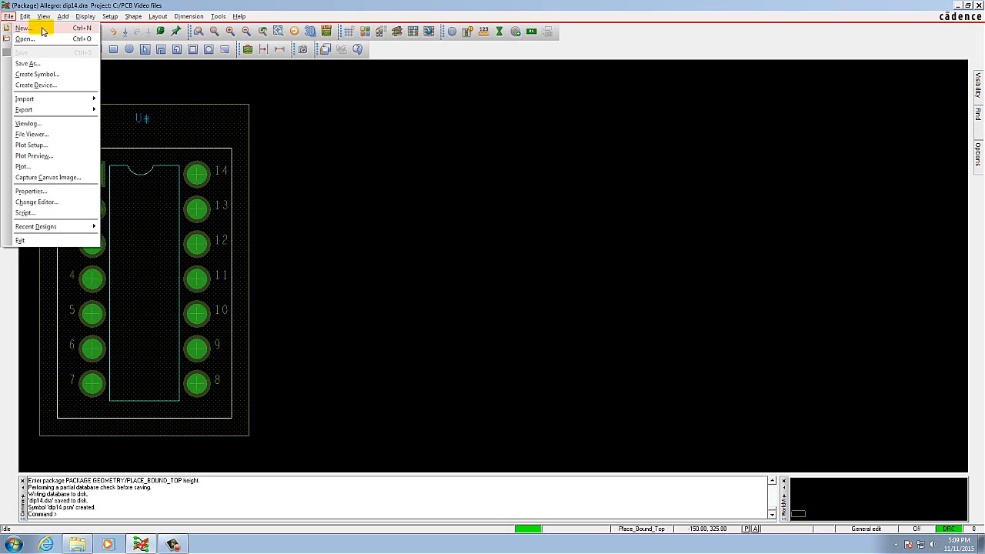
{"action": "left_click", "coordinate": [42, 31]}
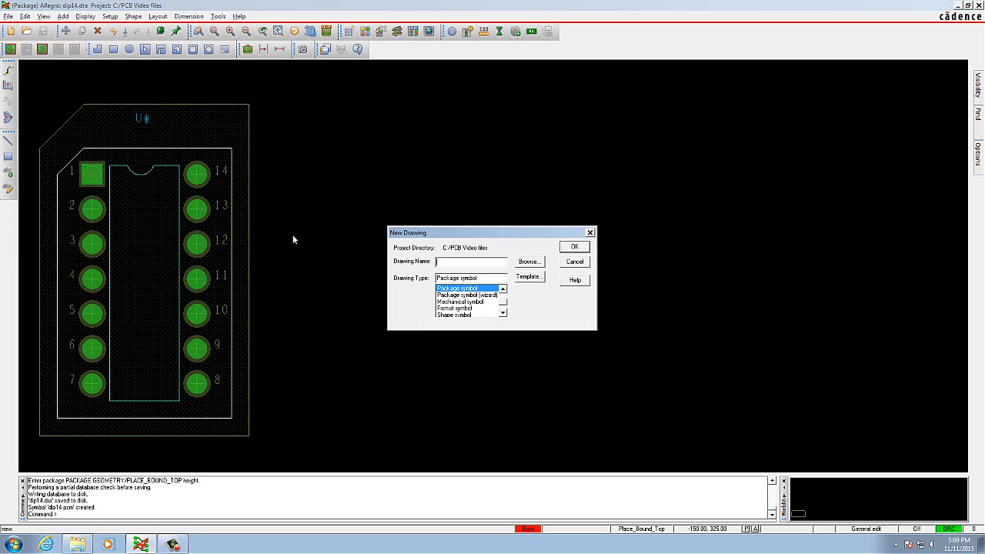
{"action": "left_click", "coordinate": [459, 264]}
{"action": "type", "text": "soic16"}
{"action": "left_click", "coordinate": [476, 289]}
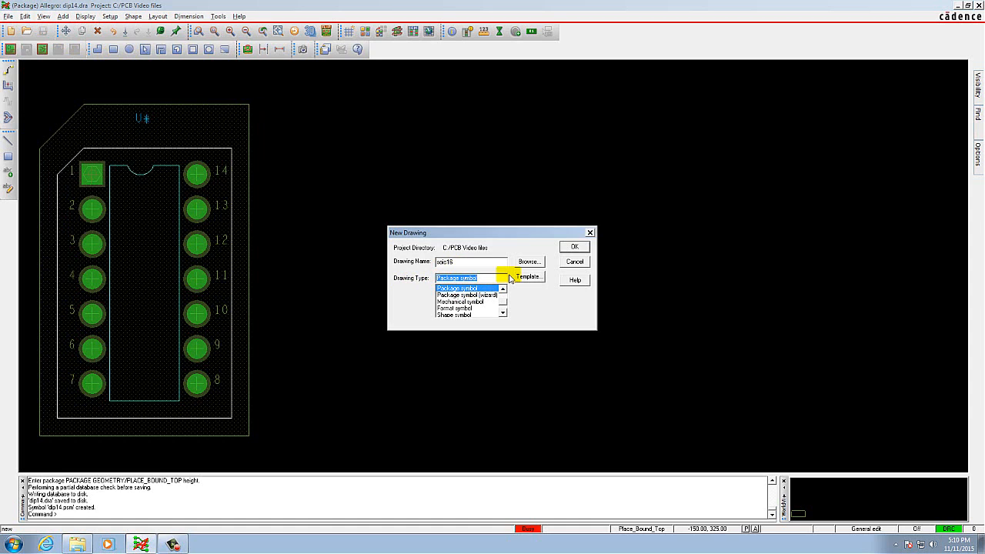
{"action": "left_click", "coordinate": [575, 247]}
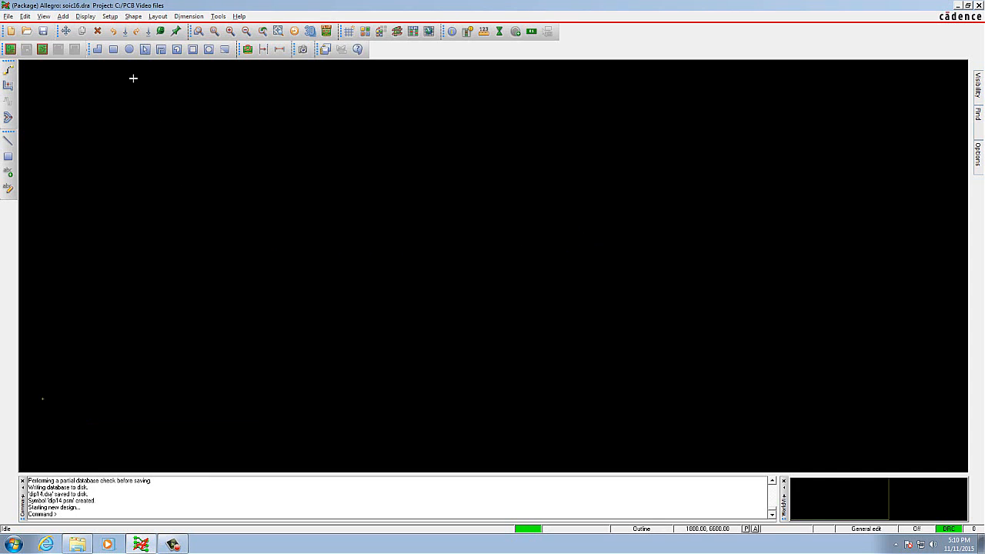
Set the Non-Etch grid spacing to 25 in both x and y and accept the design parameters.
{"action": "left_click", "coordinate": [111, 18]}
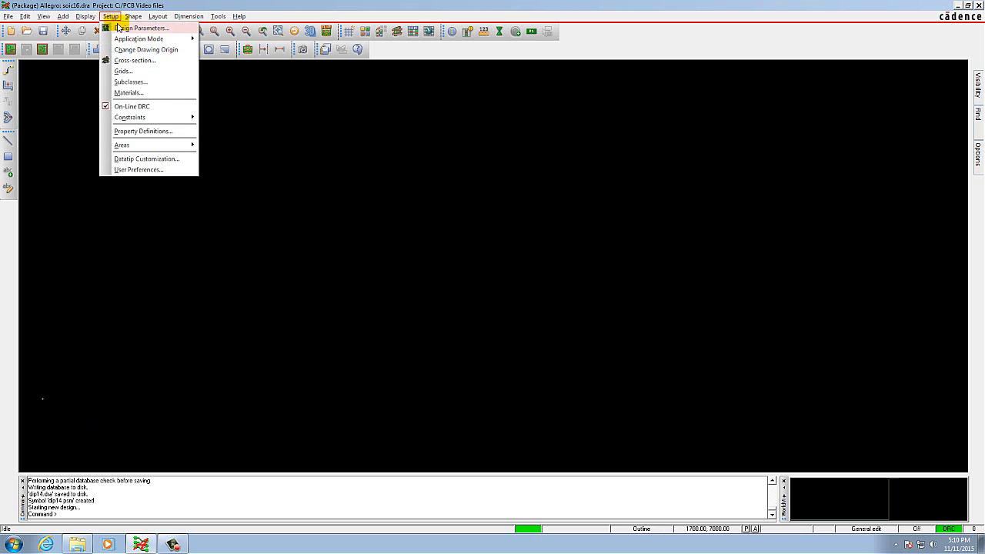
{"action": "left_click", "coordinate": [122, 28]}
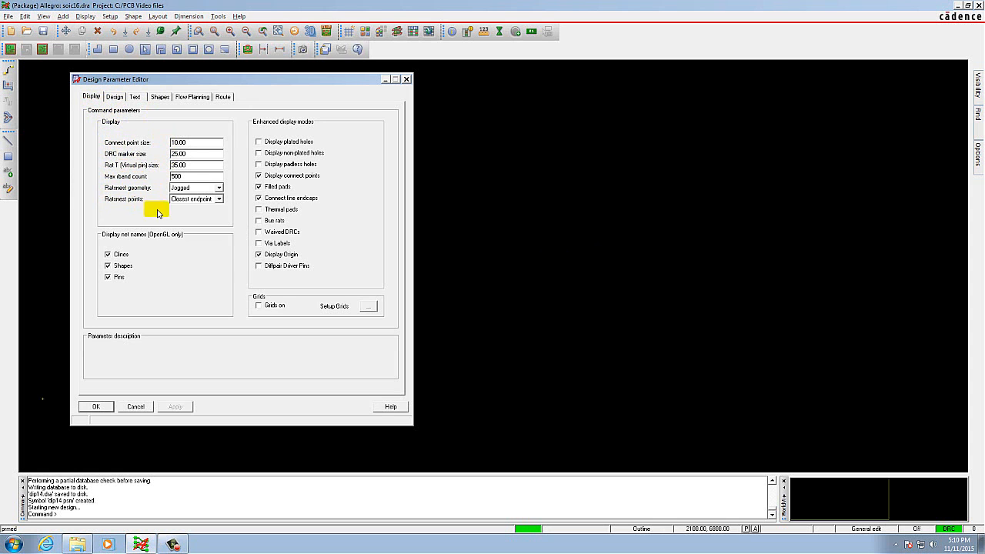
{"action": "left_click", "coordinate": [368, 306]}
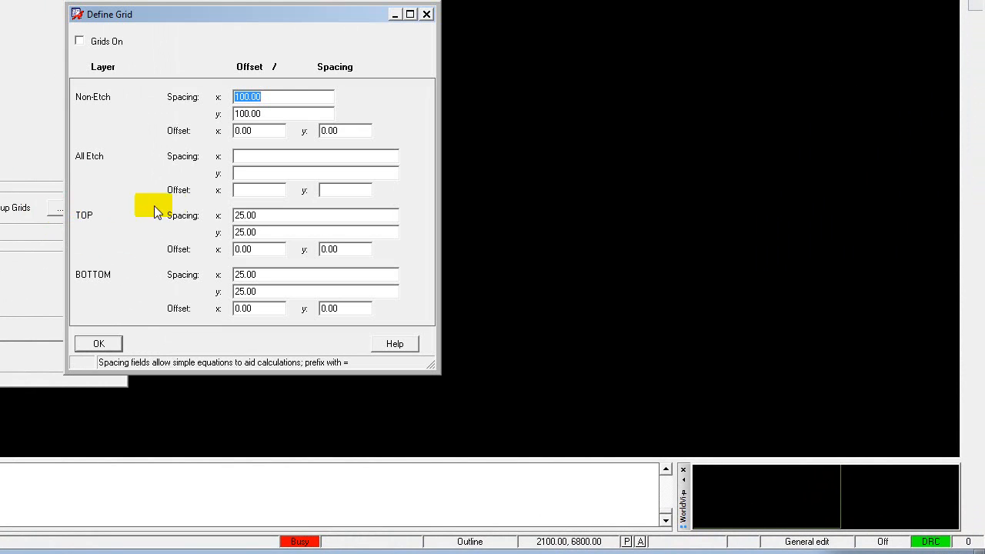
{"action": "left_click", "coordinate": [269, 96]}
{"action": "double_click", "coordinate": [270, 96]}
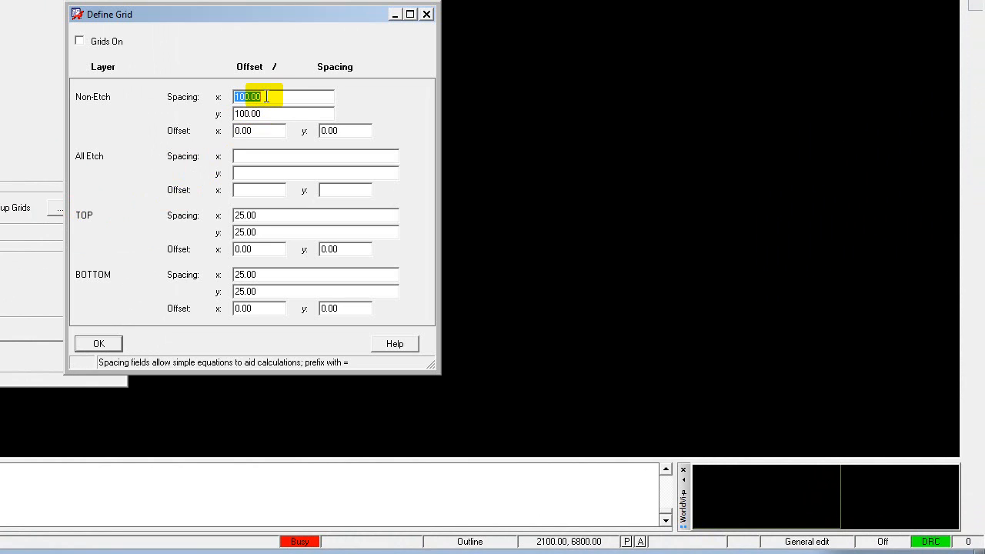
{"action": "type", "text": "25"}
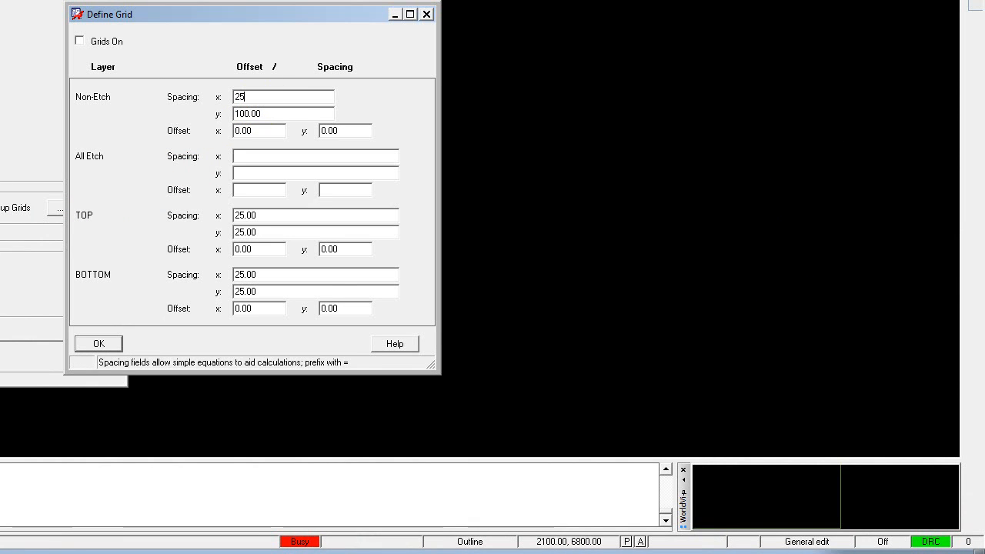
{"action": "key", "text": "Tab"}
{"action": "type", "text": "2"}
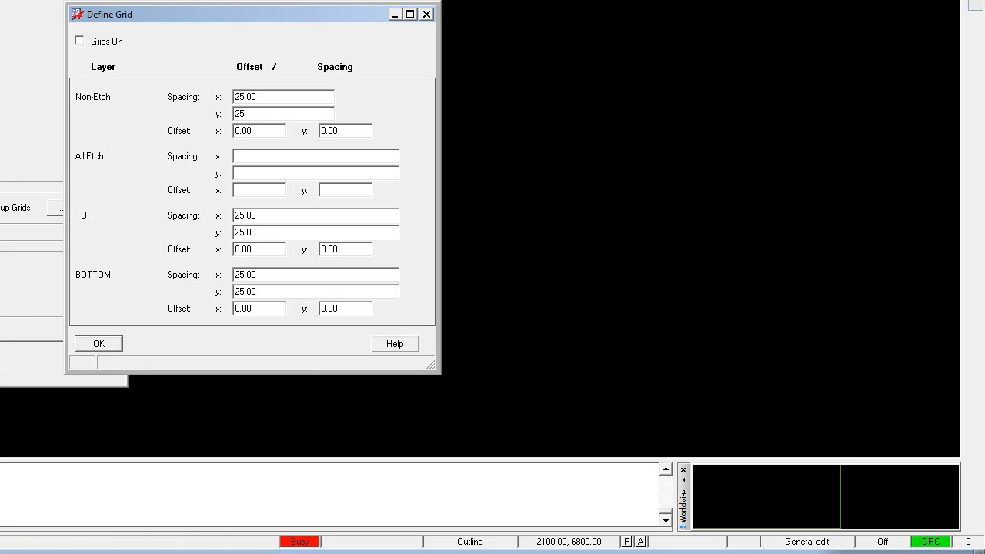
{"action": "key", "text": "Return"}
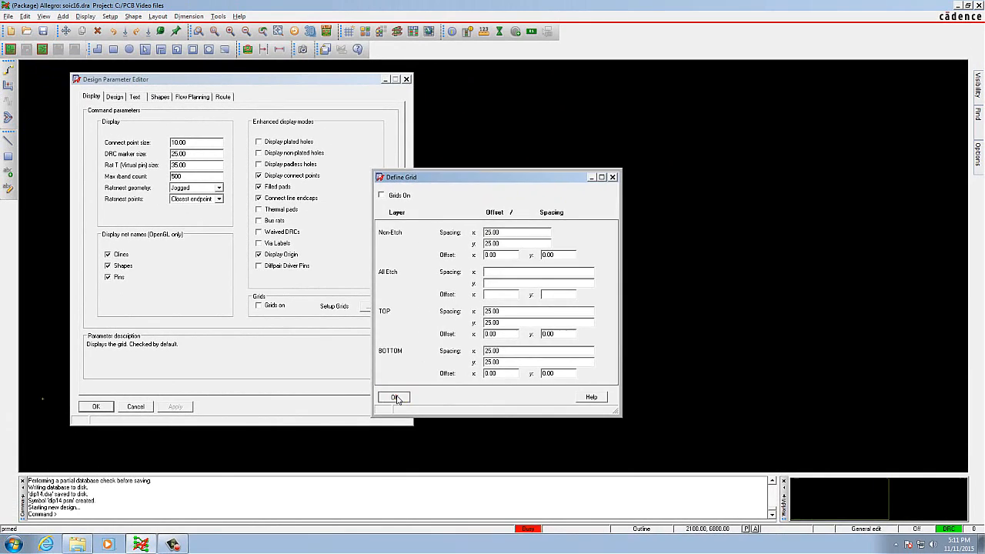
{"action": "left_click", "coordinate": [127, 346]}
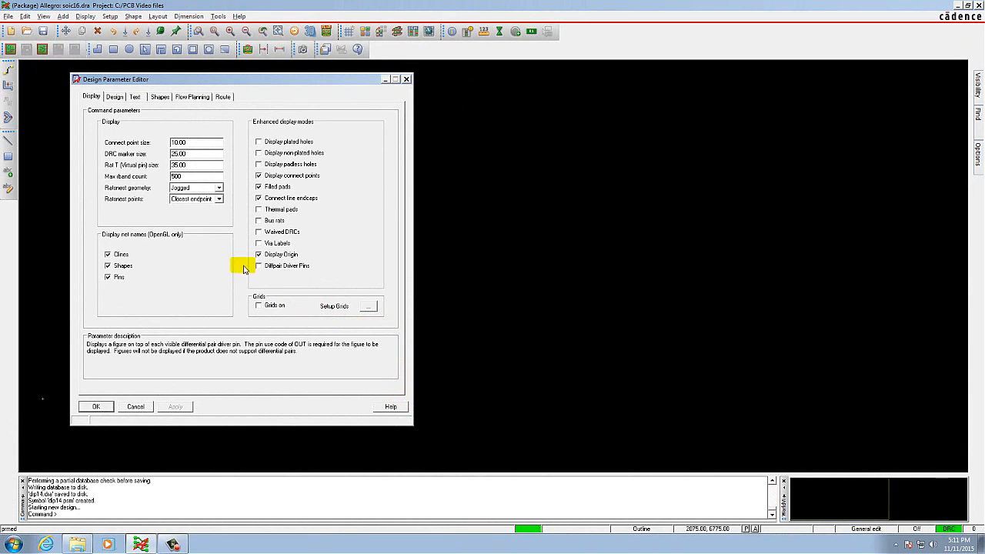
{"action": "left_click", "coordinate": [97, 406]}
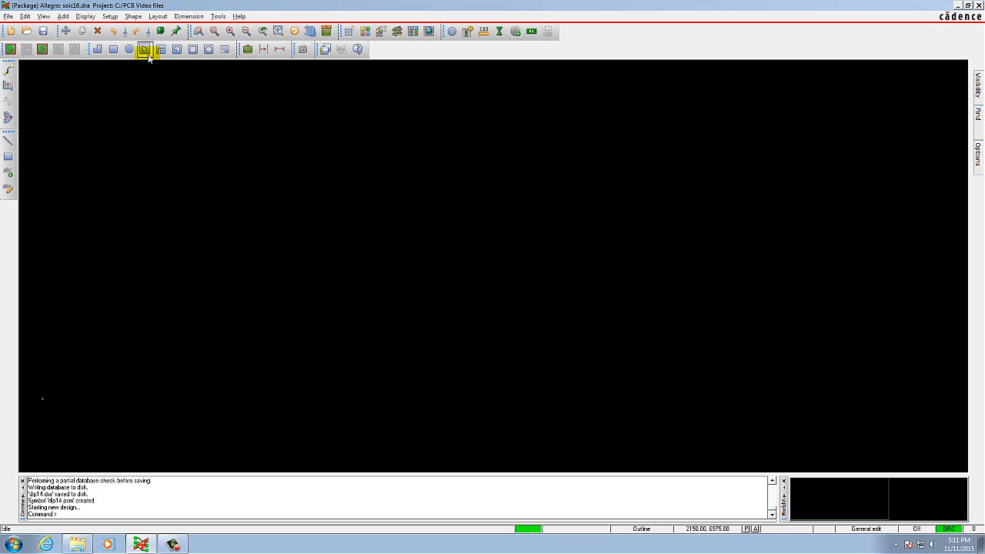
Start adding pins and choose the Smd75_25 padstack from the padstack library.
{"action": "left_click", "coordinate": [158, 17]}
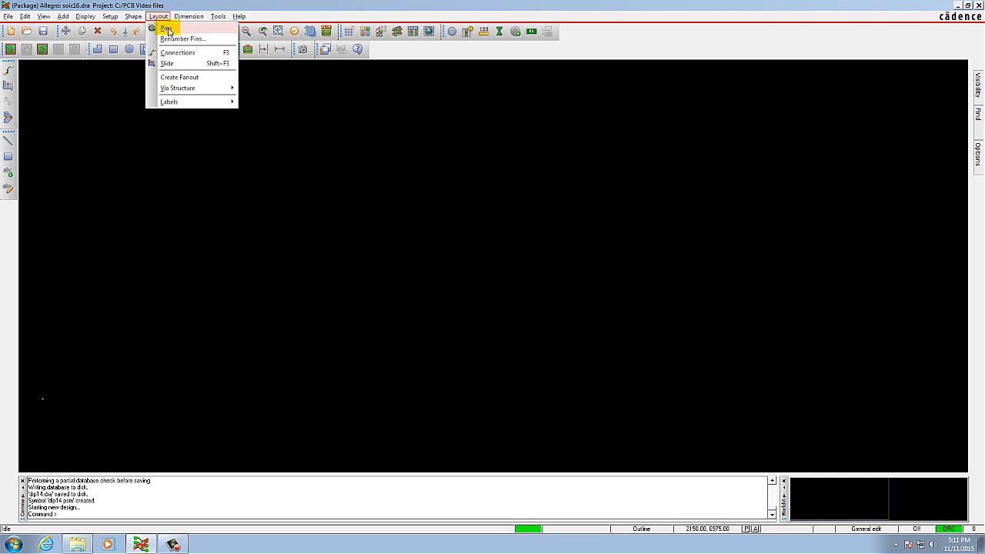
{"action": "left_click", "coordinate": [167, 29]}
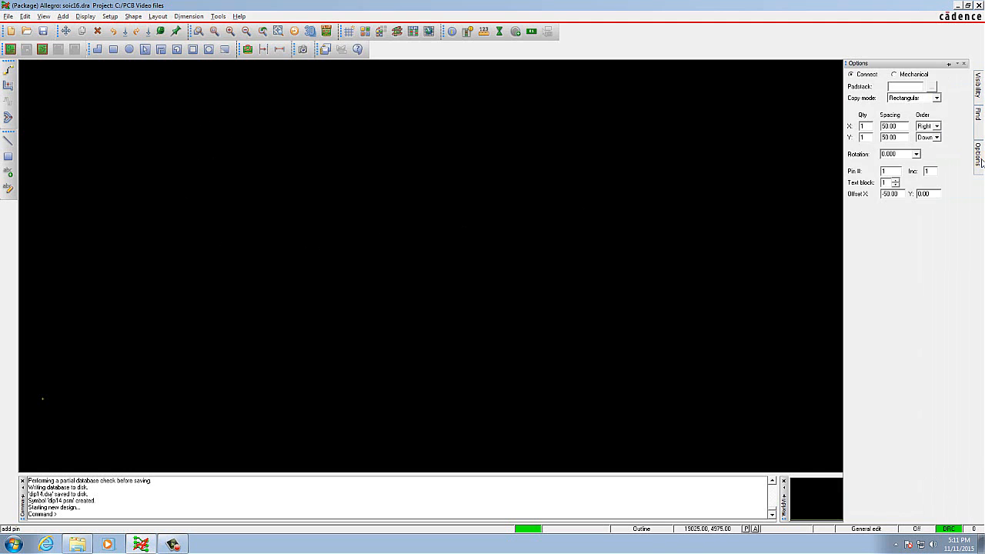
{"action": "mouse_move", "coordinate": [980, 158]}
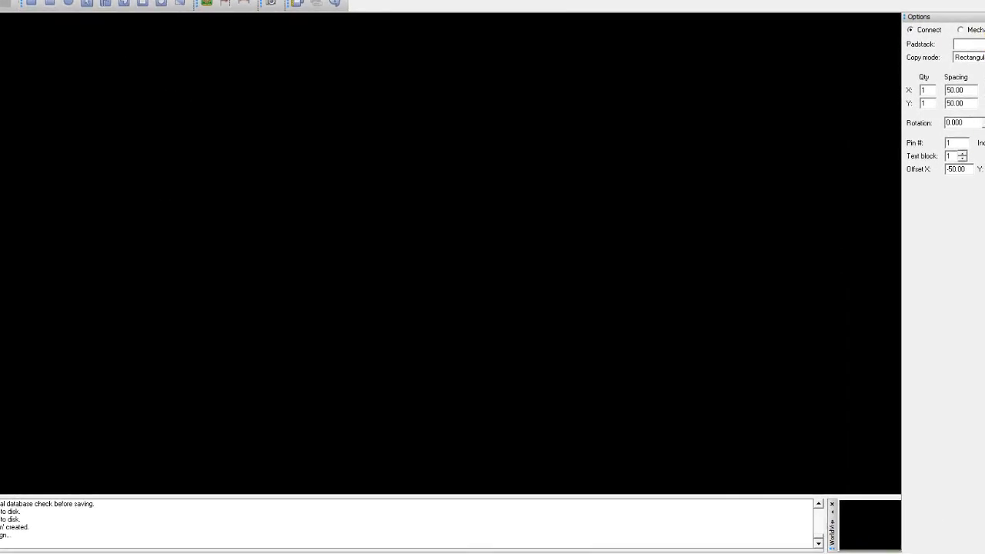
{"action": "left_click", "coordinate": [984, 44]}
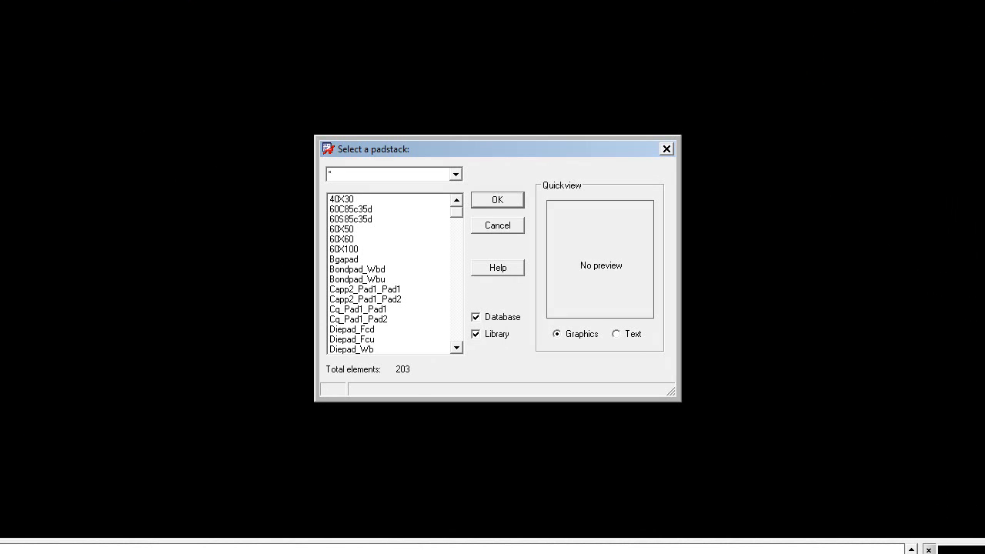
{"action": "left_click", "coordinate": [456, 349]}
{"action": "left_click", "coordinate": [456, 349]}
{"action": "left_click", "coordinate": [457, 349]}
{"action": "left_click", "coordinate": [456, 349]}
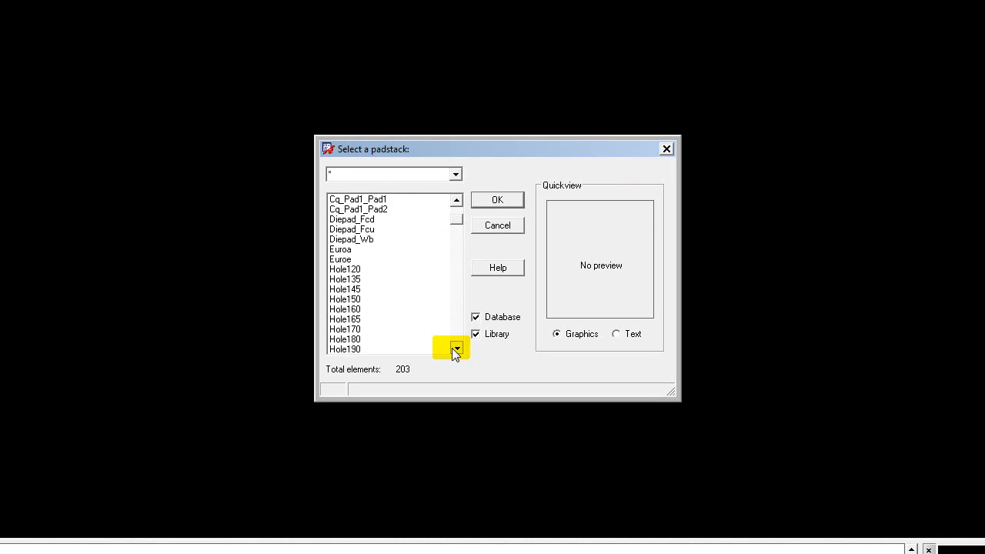
{"action": "left_click_drag", "start_coordinate": [457, 348], "coordinate": [454, 349]}
{"action": "left_click_drag", "start_coordinate": [462, 271], "coordinate": [460, 325]}
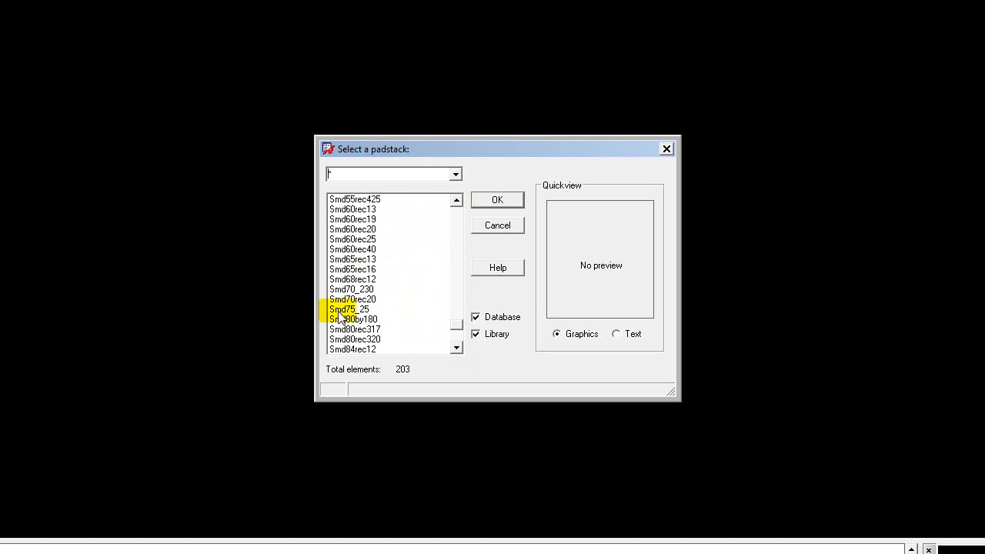
{"action": "left_click", "coordinate": [362, 310]}
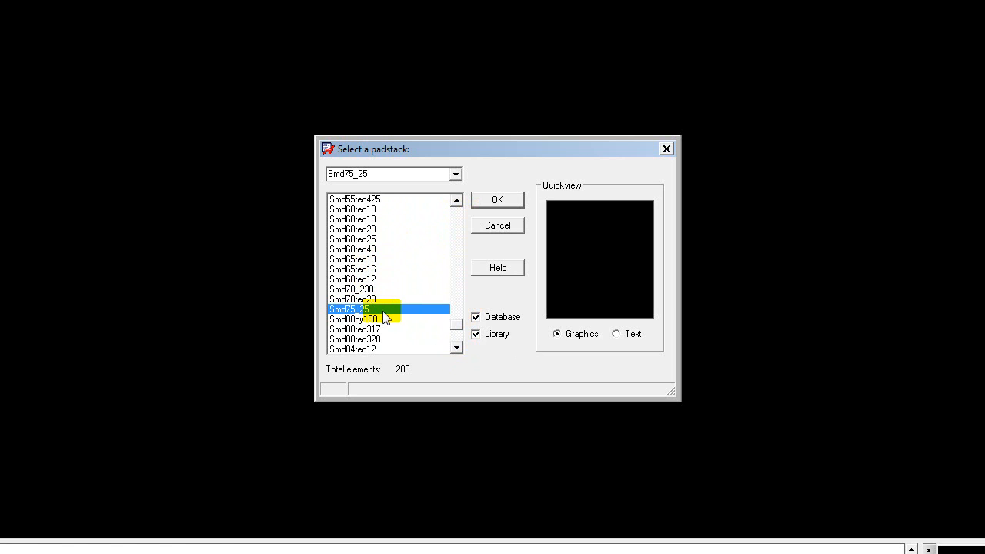
{"action": "scroll", "coordinate": [388, 322], "scroll_direction": "up", "scroll_amount": 1}
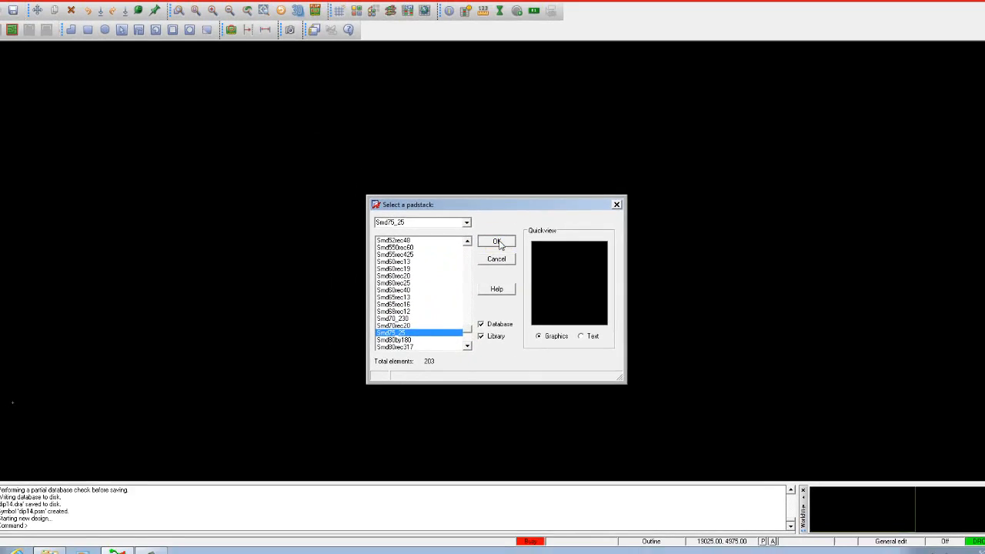
{"action": "left_click", "coordinate": [497, 242]}
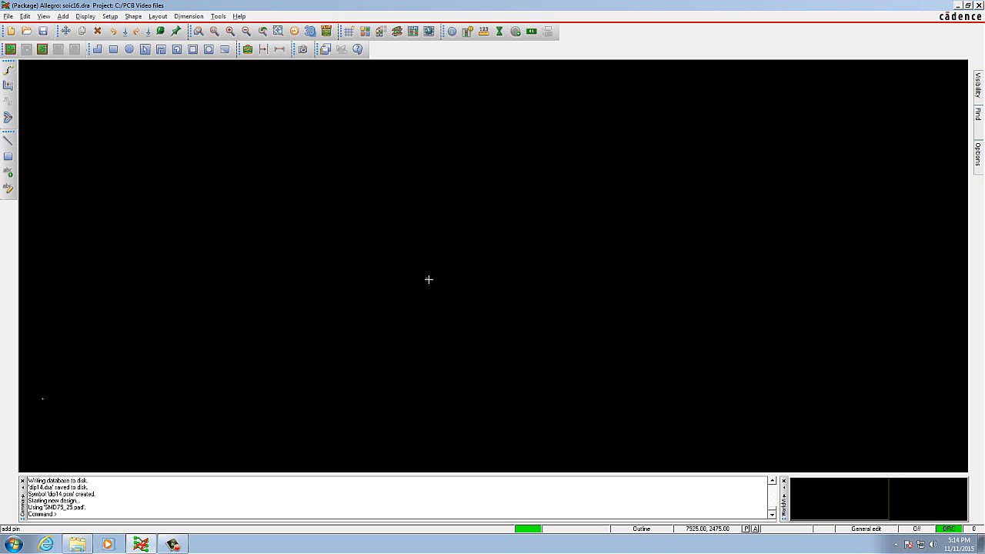
Set the Y quantity to 8 and place pins 1 to 8 downward from coordinate x 0 0.
{"action": "left_click", "coordinate": [976, 161]}
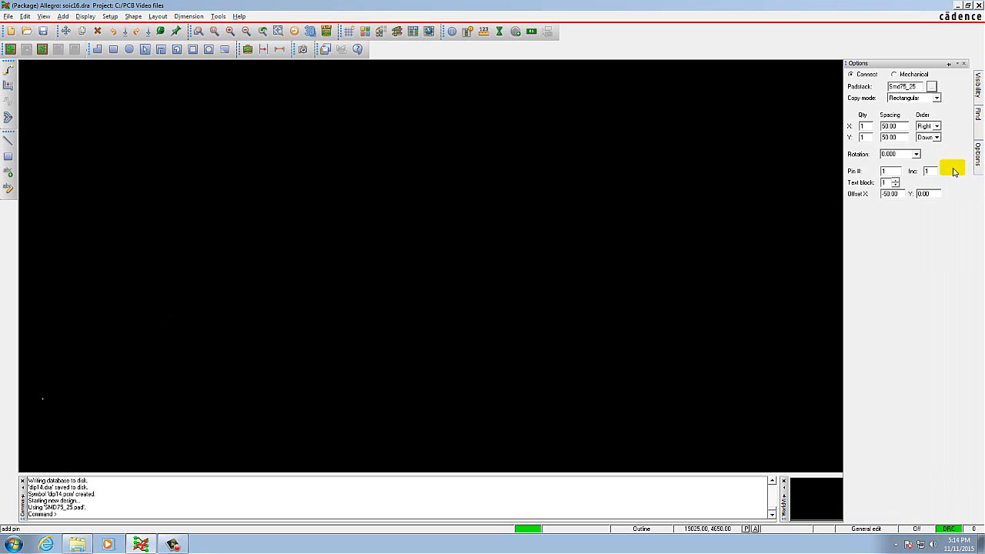
{"action": "double_click", "coordinate": [865, 137]}
{"action": "type", "text": "8"}
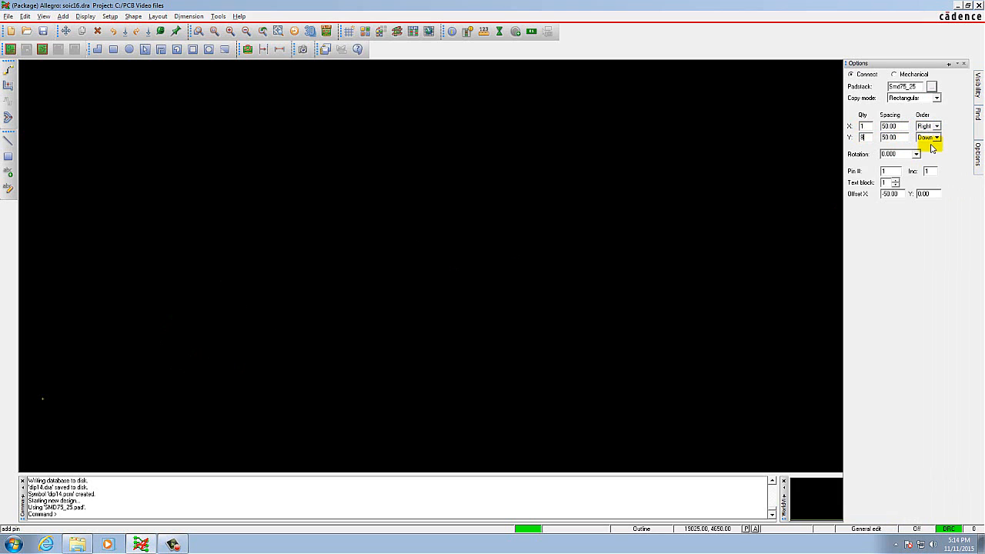
{"action": "key", "text": "Tab"}
{"action": "key", "text": "Tab"}
{"action": "key", "text": "Tab"}
{"action": "key", "text": "Tab"}
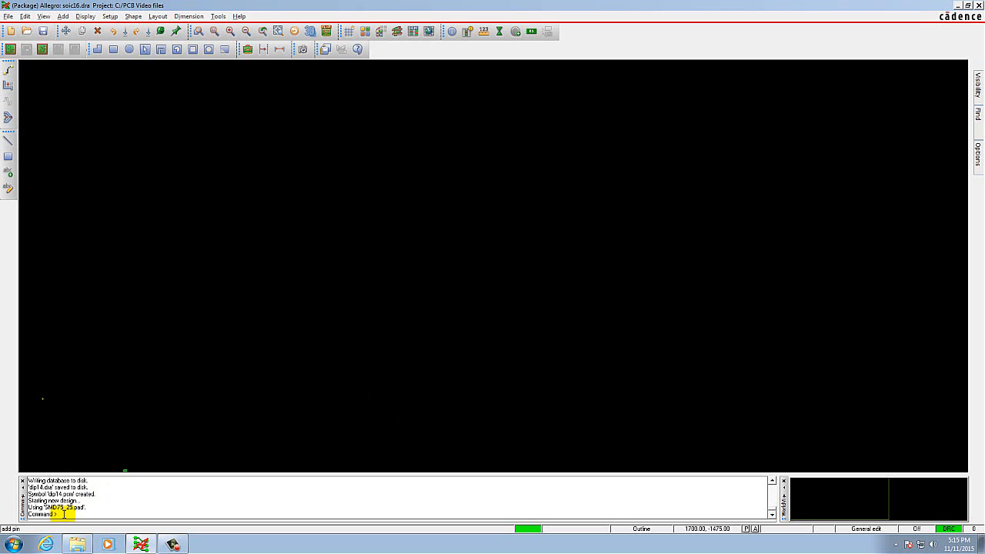
{"action": "type", "text": "x 0 0"}
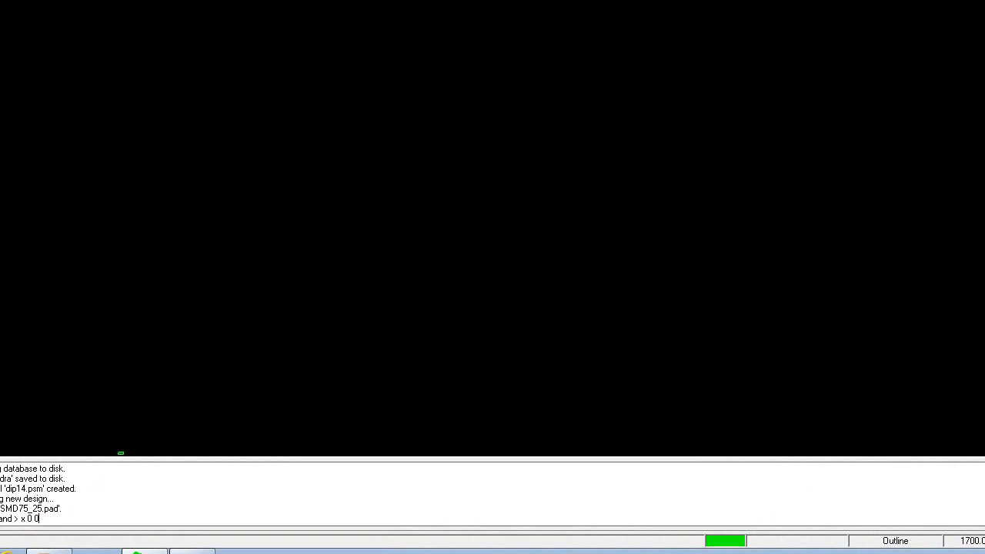
{"action": "key", "text": "Return"}
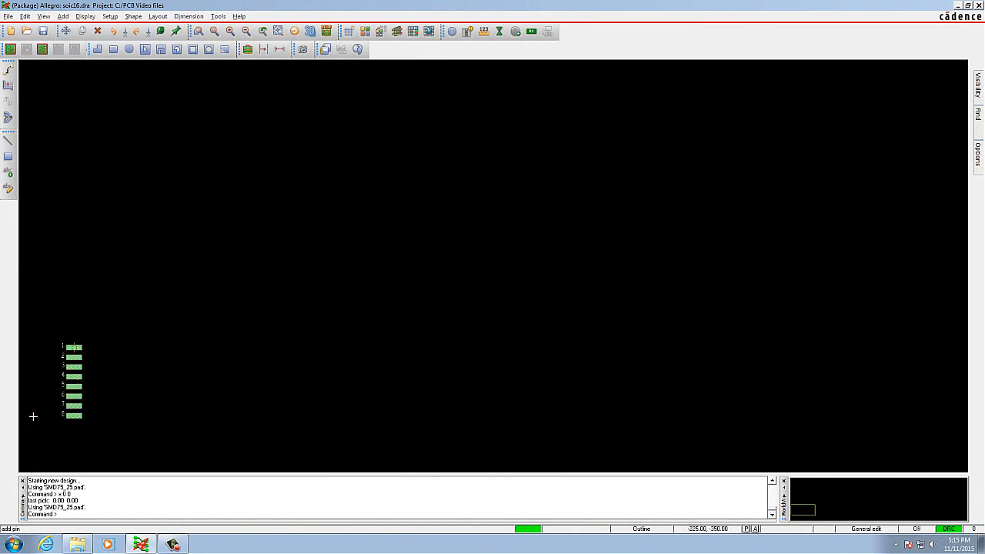
Place pins 9 to 16 as a second column running upward from x 225 -350, with numbers offset outward, and finish adding pins.
{"action": "scroll", "coordinate": [33, 416], "scroll_direction": "up", "scroll_amount": 1}
{"action": "scroll", "coordinate": [34, 416], "scroll_direction": "up", "scroll_amount": 1}
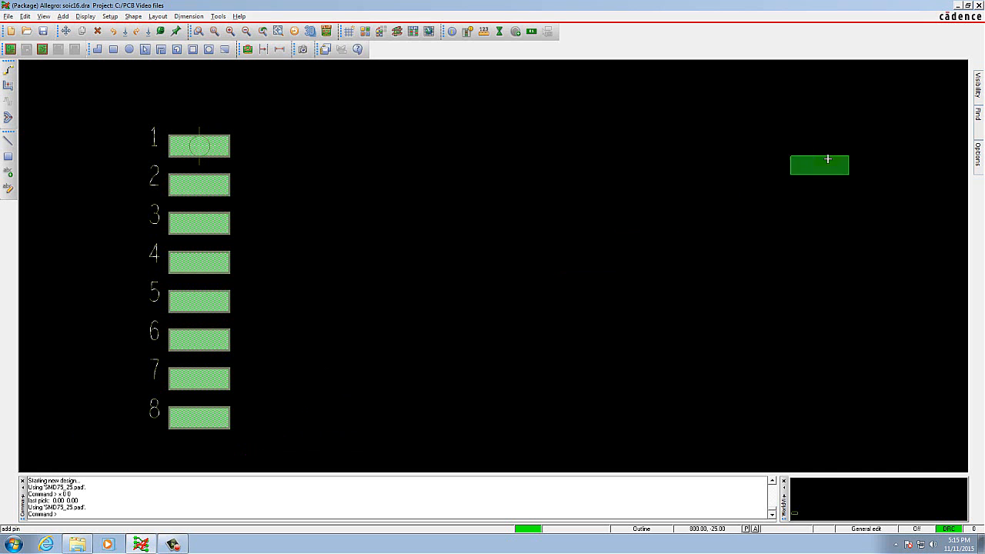
{"action": "mouse_move", "coordinate": [977, 7]}
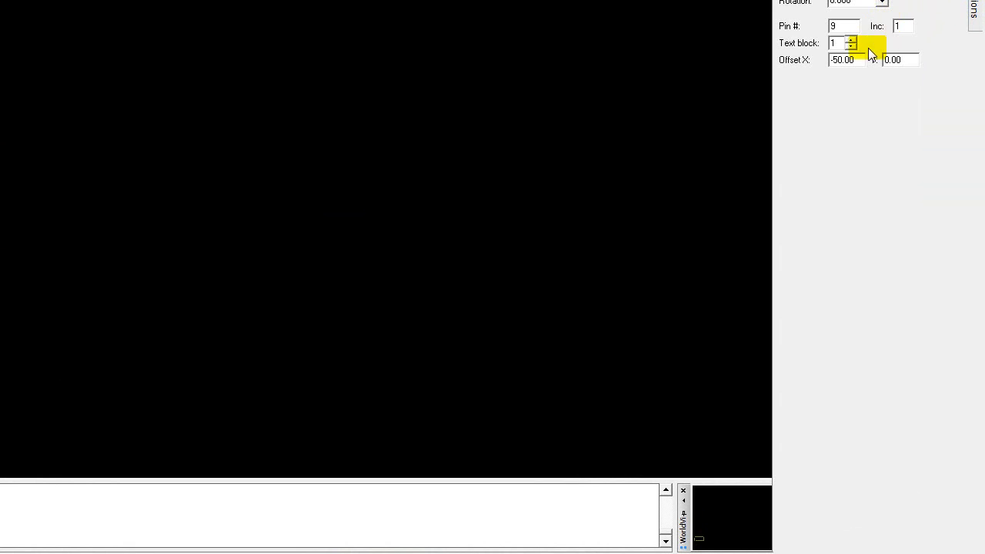
{"action": "left_click", "coordinate": [836, 60]}
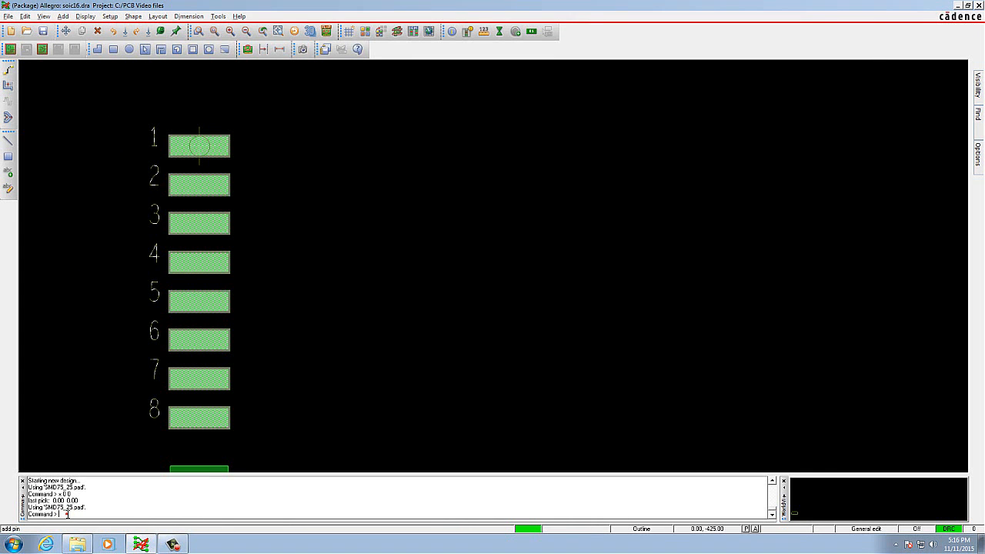
{"action": "type", "text": "x"}
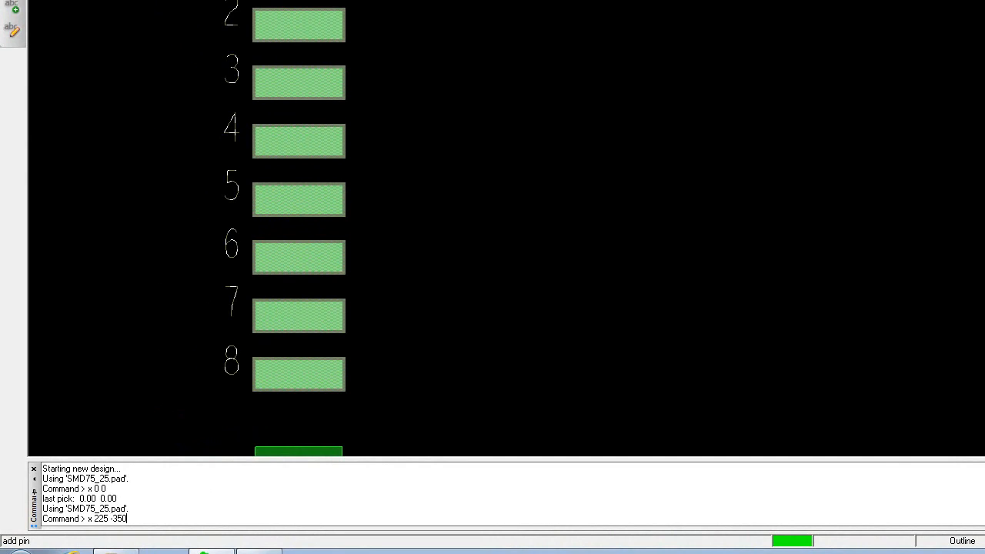
{"action": "type", "text": "225 -350"}
{"action": "key", "text": "Return"}
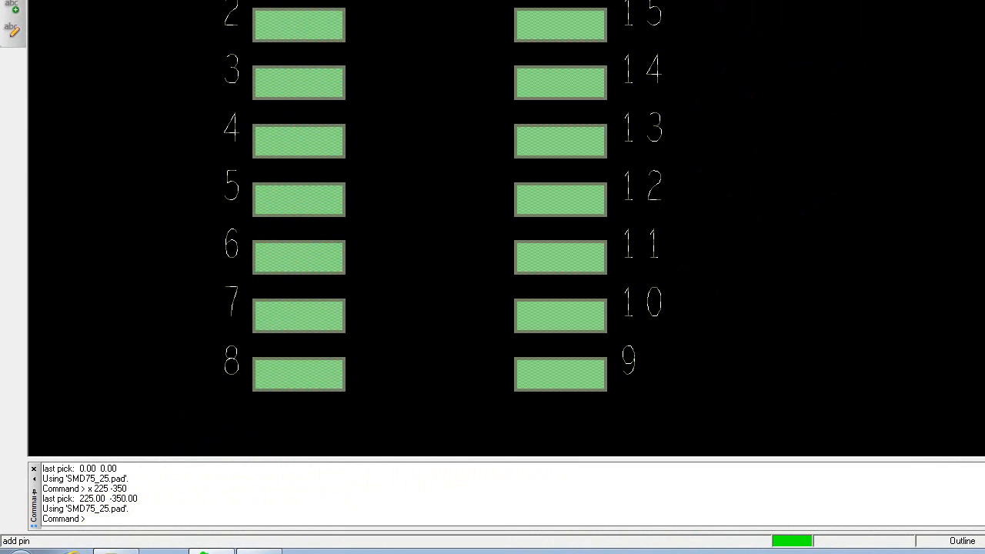
{"action": "right_click", "coordinate": [744, 23]}
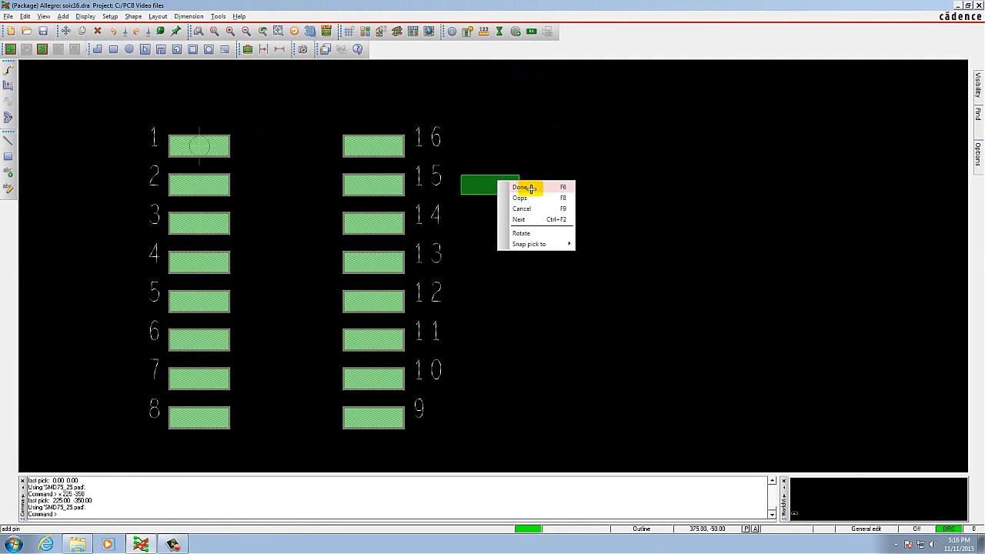
{"action": "left_click", "coordinate": [530, 187]}
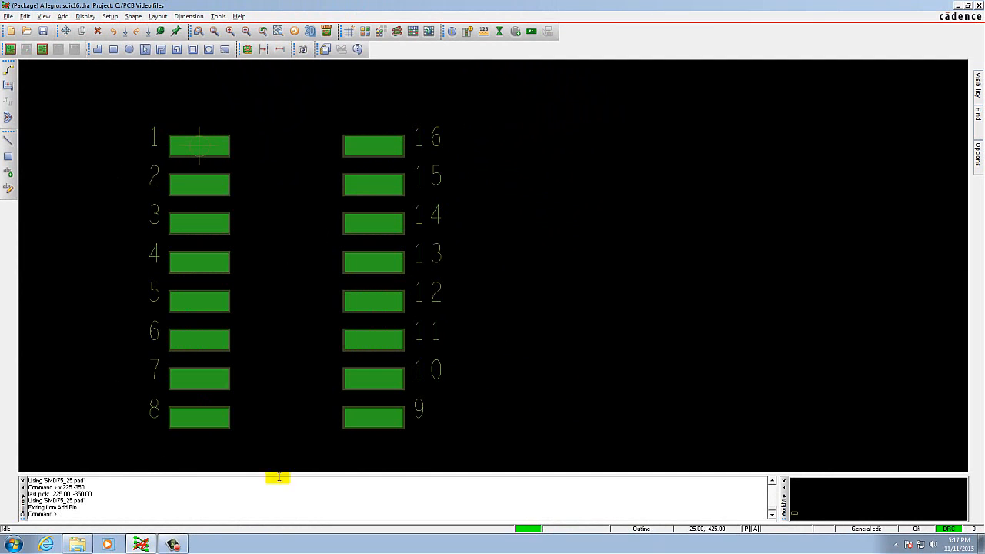
Start adding a line on the Board Geometry class with the Silkscreen_Top subclass.
{"action": "left_click", "coordinate": [65, 17]}
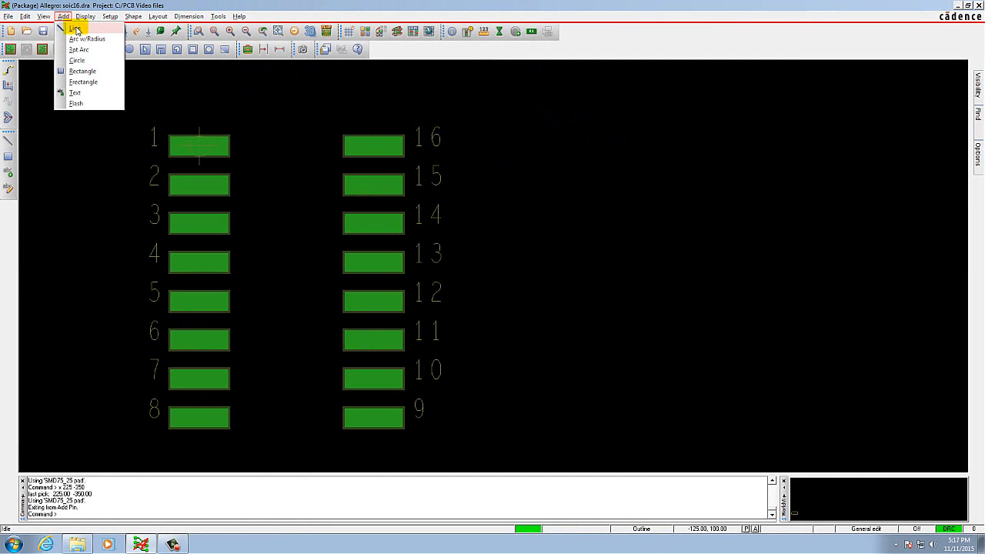
{"action": "left_click", "coordinate": [76, 30]}
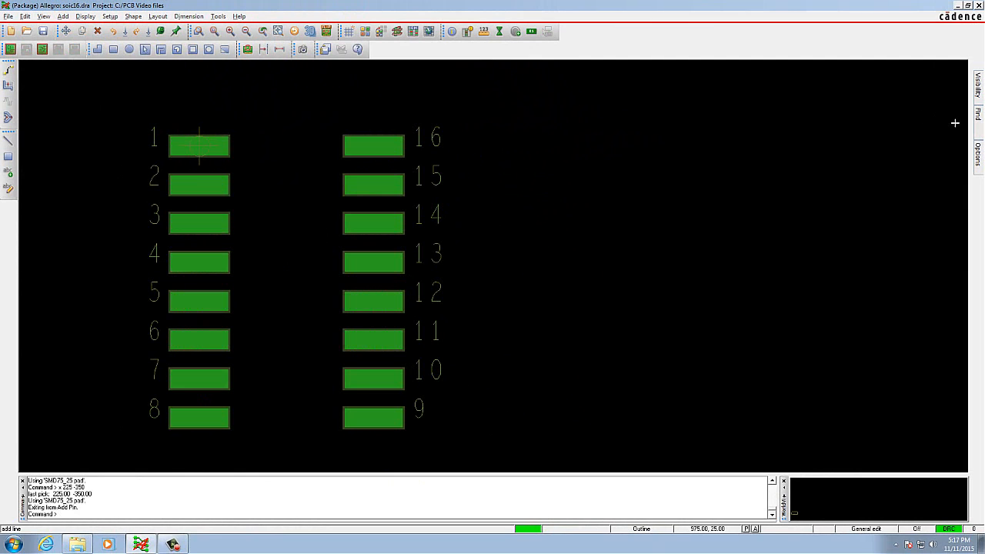
{"action": "mouse_move", "coordinate": [978, 154]}
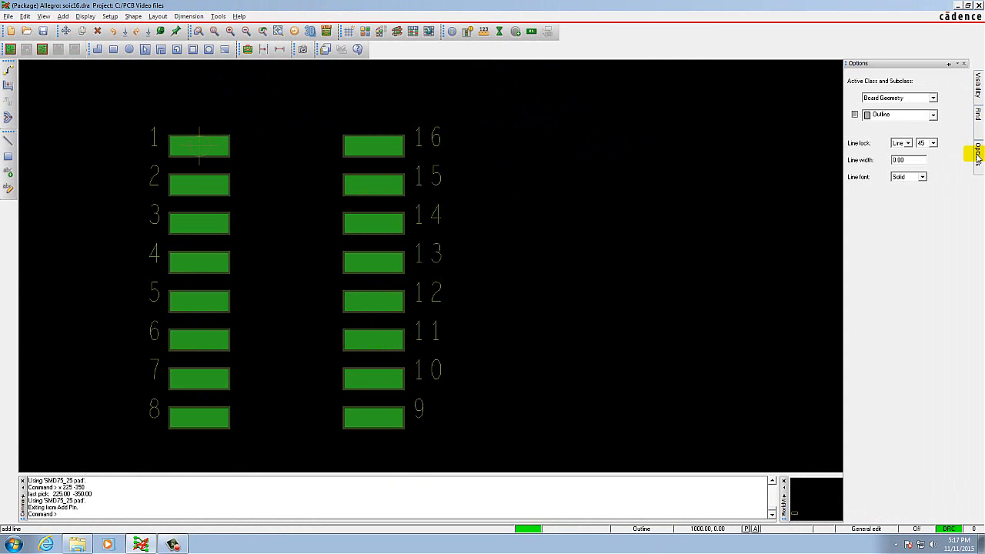
{"action": "left_click", "coordinate": [933, 115]}
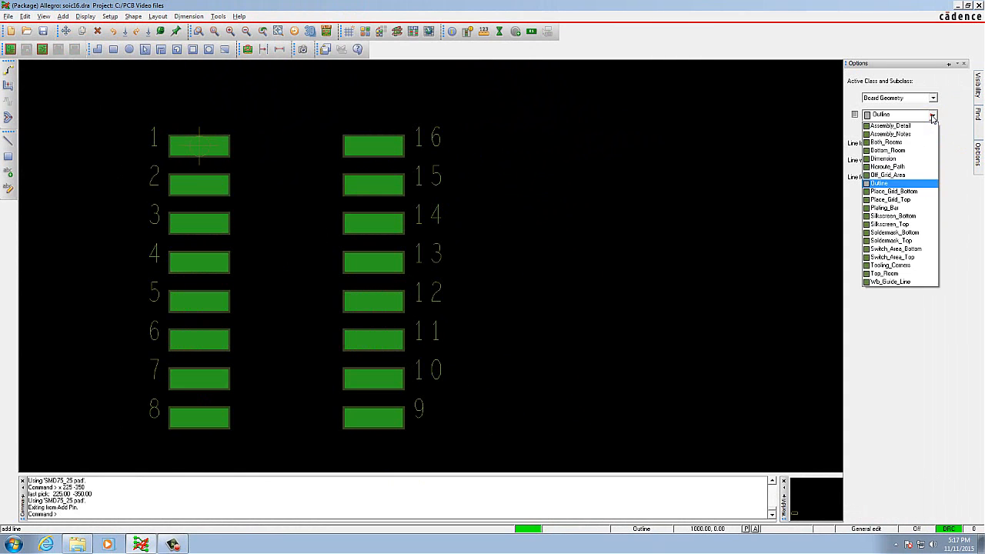
{"action": "left_click", "coordinate": [912, 182]}
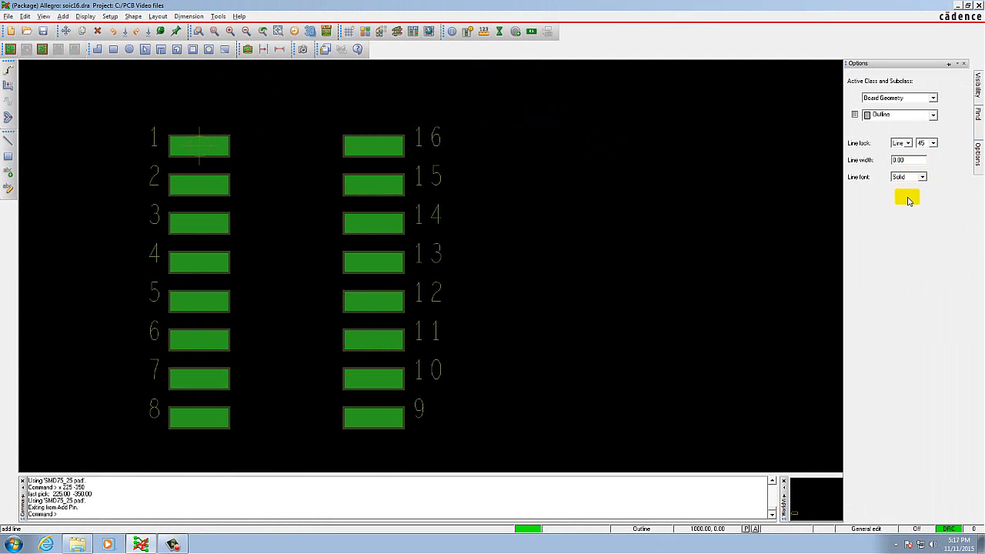
{"action": "left_click", "coordinate": [932, 116]}
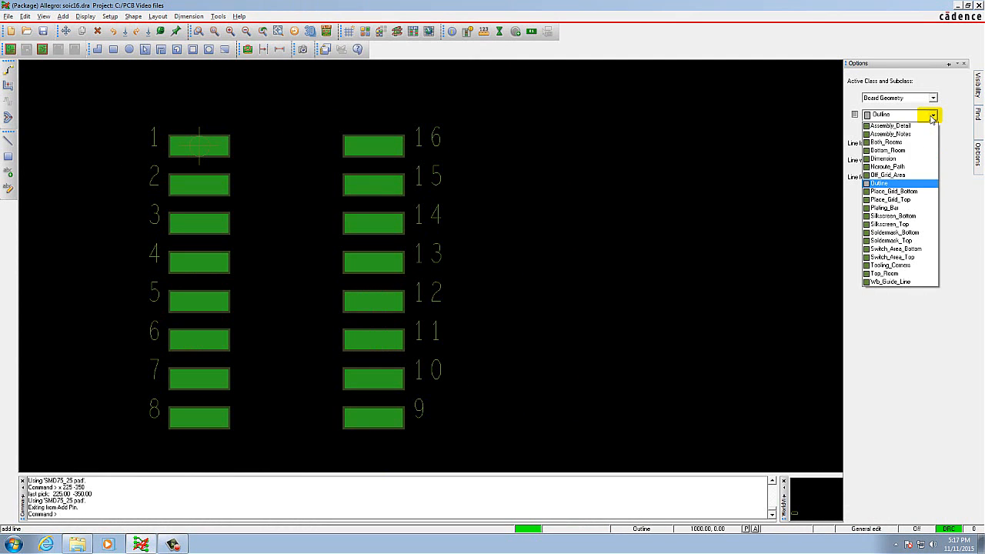
{"action": "left_click", "coordinate": [908, 224]}
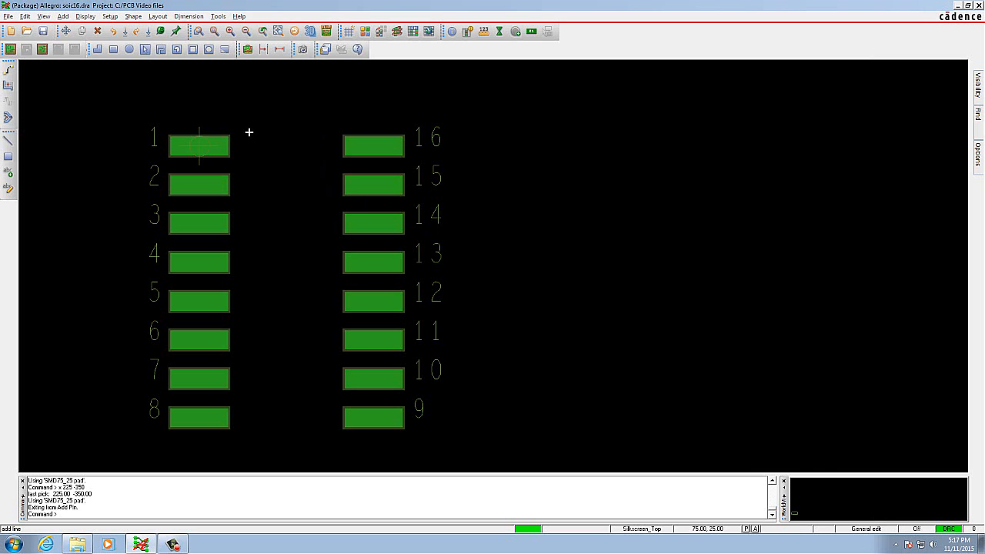
Draw the closed silkscreen outline through (50, 25), (50, -375), (175, -375) and (175, 50), with a chamfered corner beside pin 1.
{"action": "left_click", "coordinate": [243, 133]}
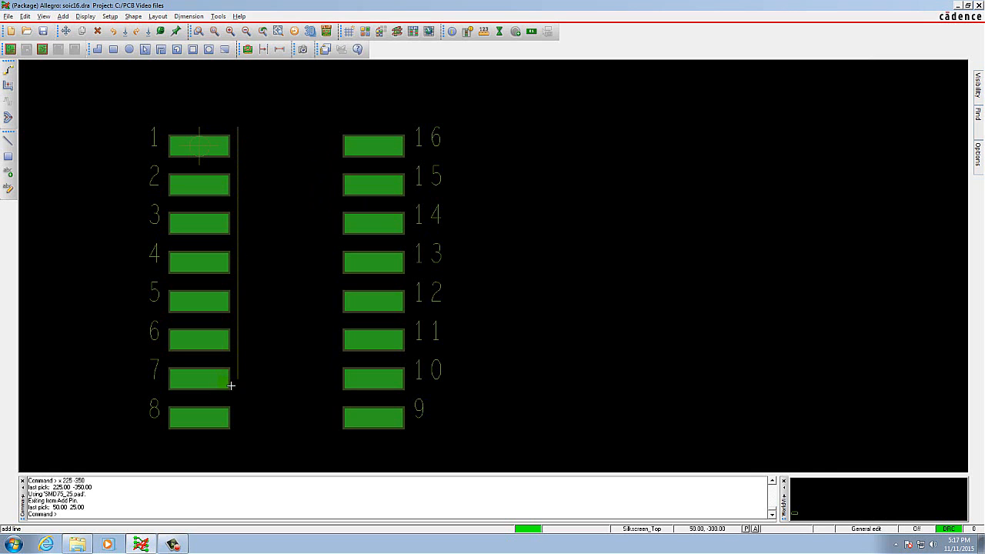
{"action": "left_click", "coordinate": [237, 436]}
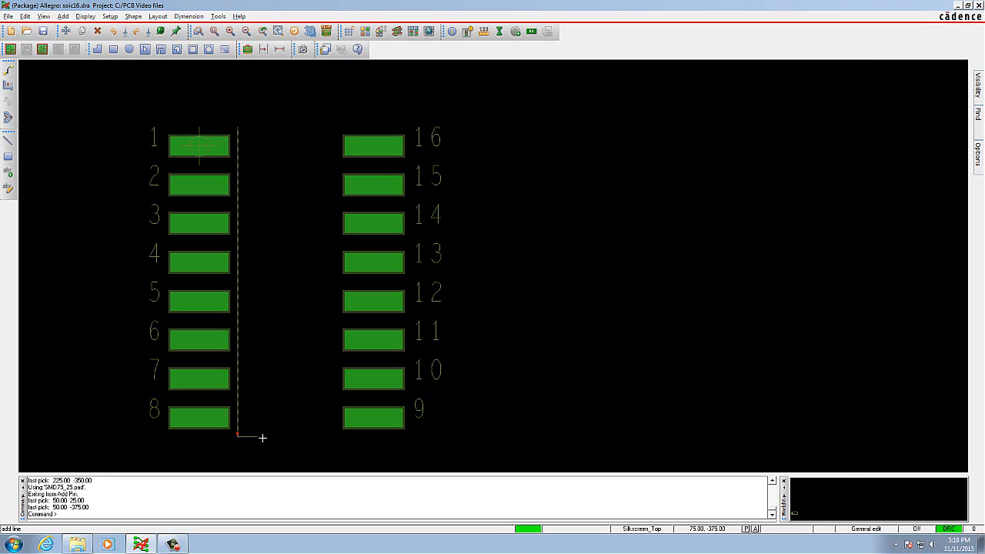
{"action": "left_click", "coordinate": [329, 438]}
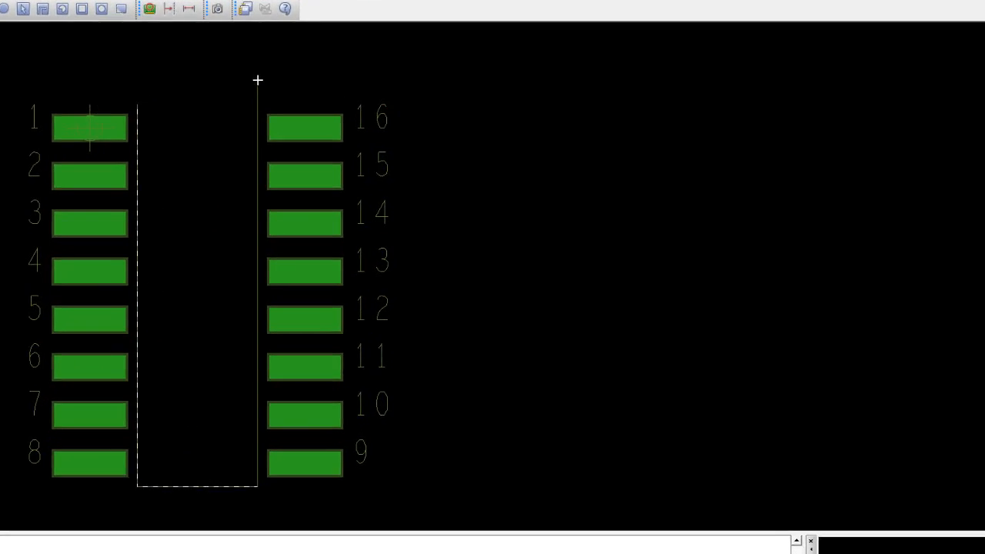
{"action": "left_click", "coordinate": [335, 109]}
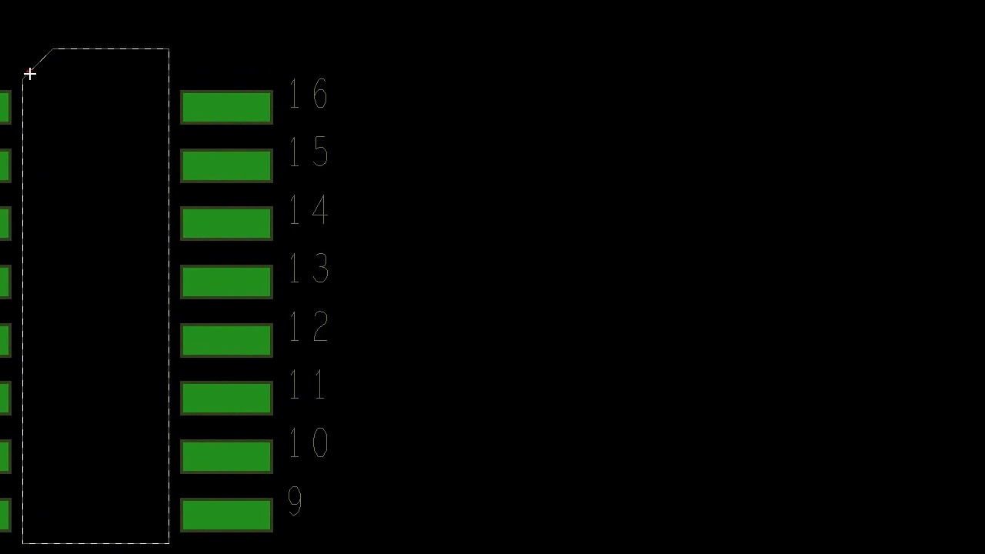
{"action": "left_click", "coordinate": [29, 73]}
{"action": "right_click", "coordinate": [49, 121]}
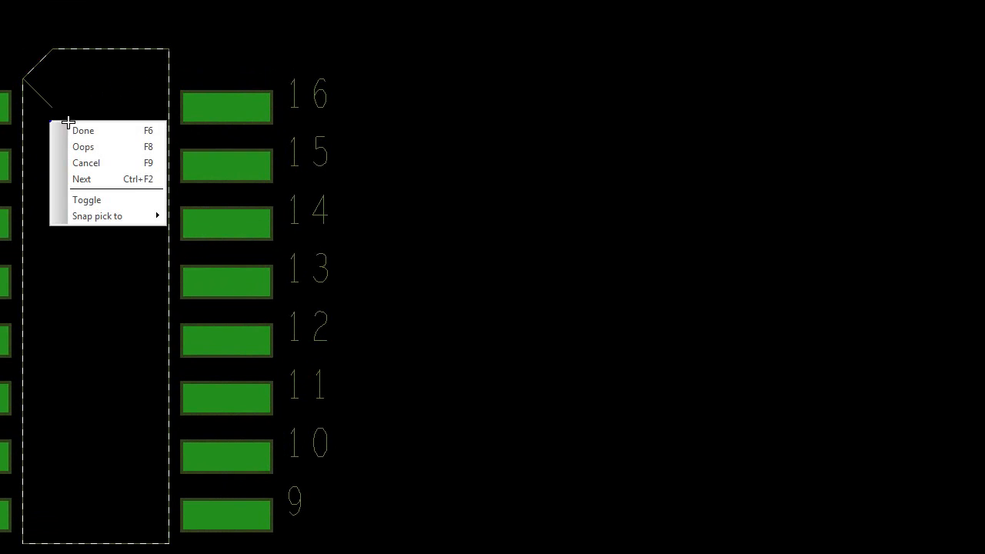
{"action": "left_click", "coordinate": [109, 133]}
Start adding a line on the Board Geometry class with the Assembly_Detail subclass.
{"action": "left_click", "coordinate": [64, 16]}
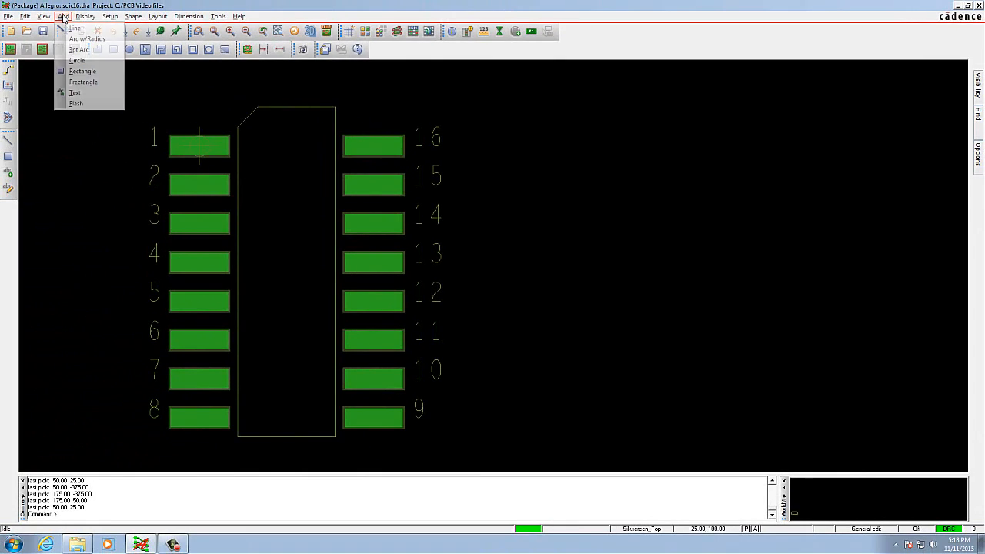
{"action": "left_click", "coordinate": [75, 28]}
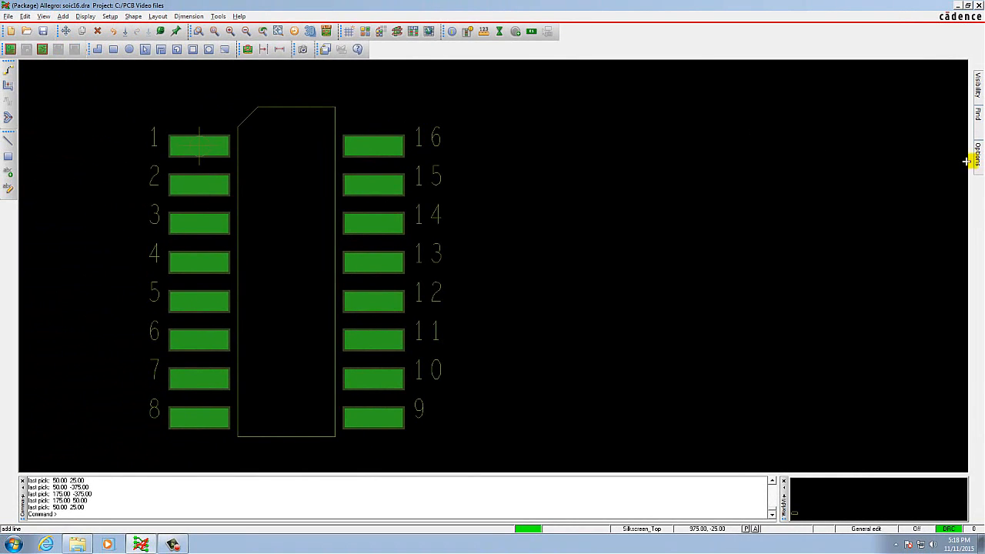
{"action": "mouse_move", "coordinate": [966, 161]}
{"action": "left_click", "coordinate": [933, 116]}
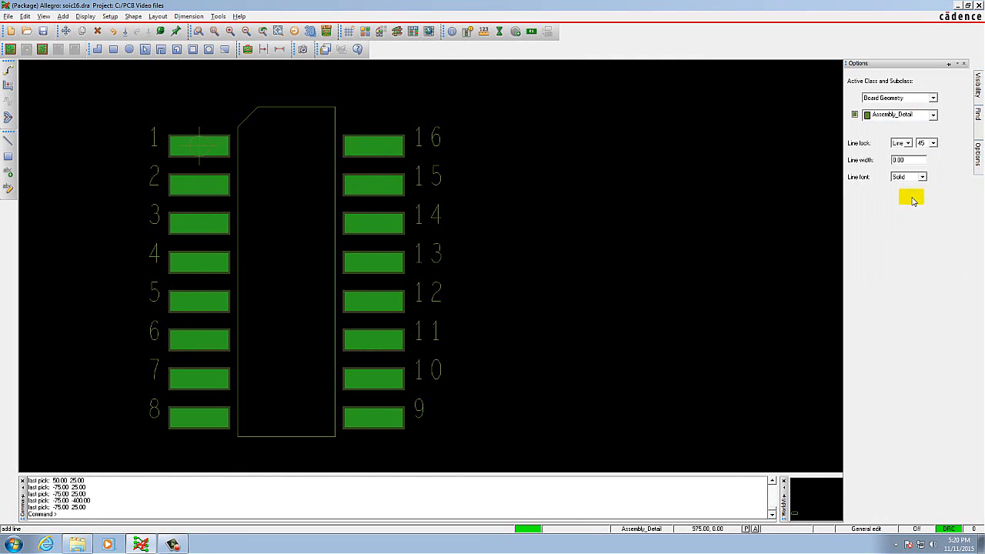
{"action": "left_click", "coordinate": [932, 115]}
{"action": "left_click", "coordinate": [909, 126]}
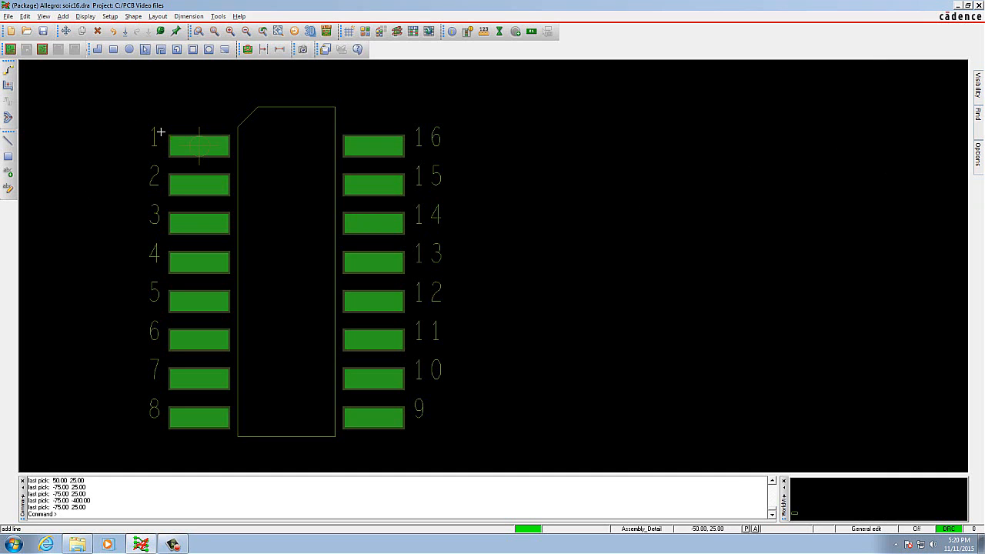
{"action": "left_click", "coordinate": [160, 132]}
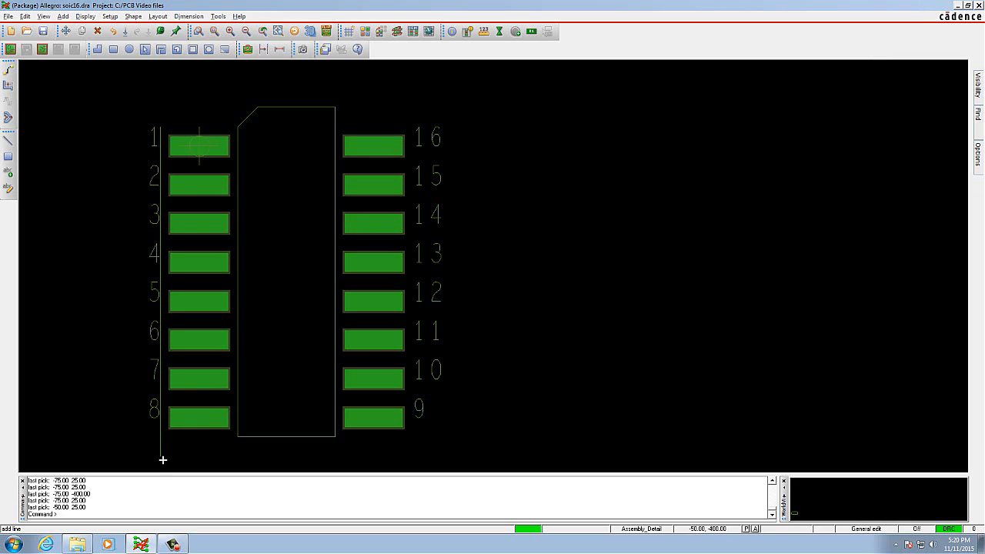
{"action": "right_click", "coordinate": [137, 429]}
{"action": "left_click", "coordinate": [150, 436]}
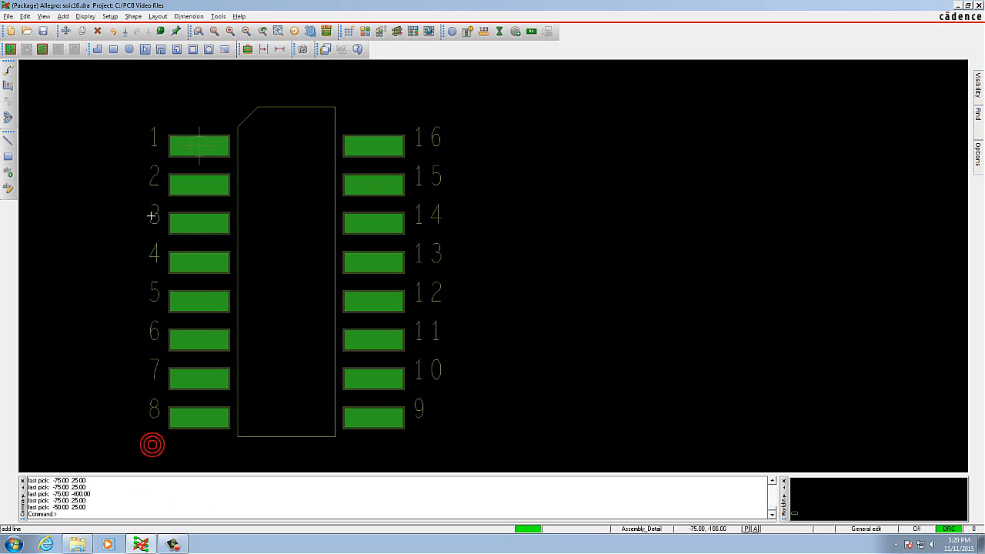
Draw the closed assembly outline around all pins through (-50, 25), (-50, -400), (275, -400) and (275, 75), with a chamfered corner at pin 1.
{"action": "left_click", "coordinate": [163, 127]}
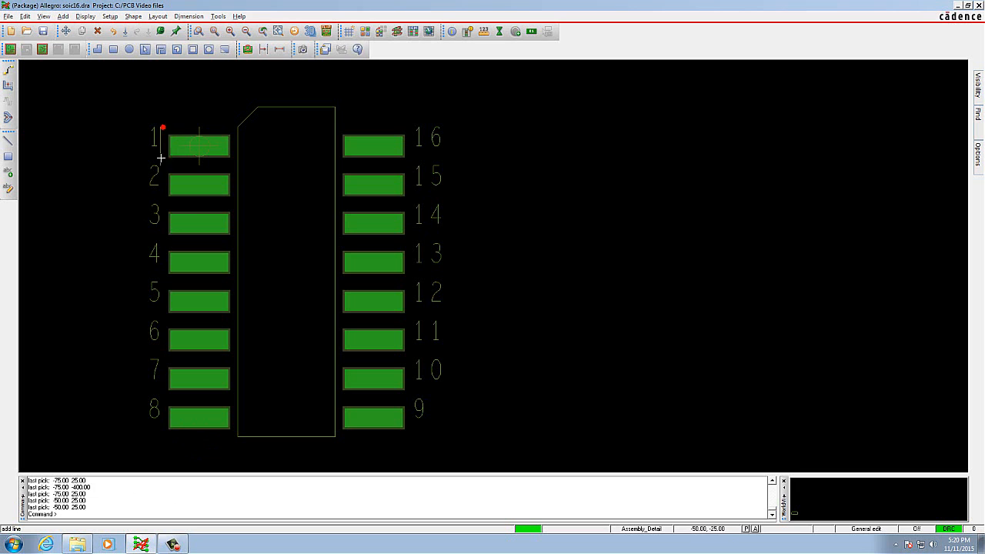
{"action": "left_click", "coordinate": [164, 454]}
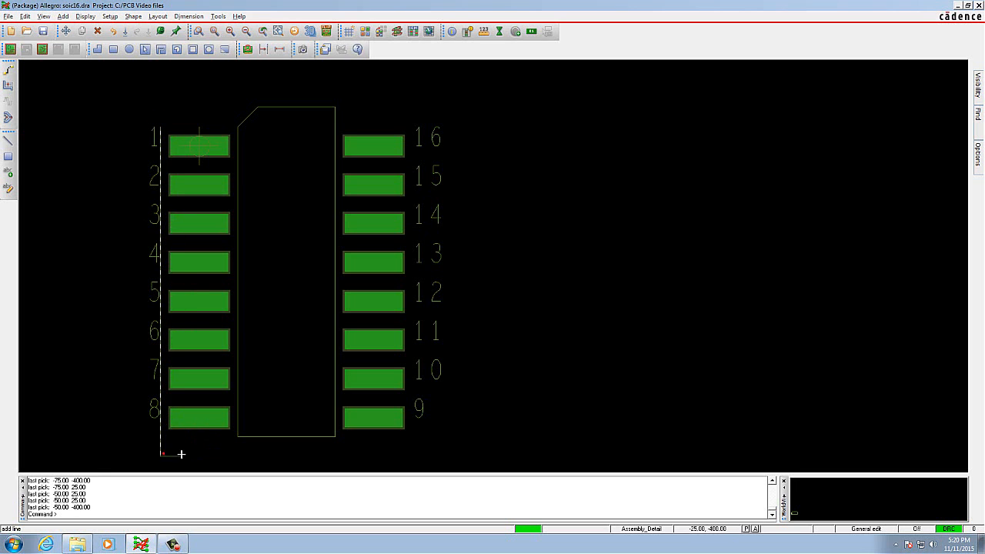
{"action": "left_click", "coordinate": [411, 454]}
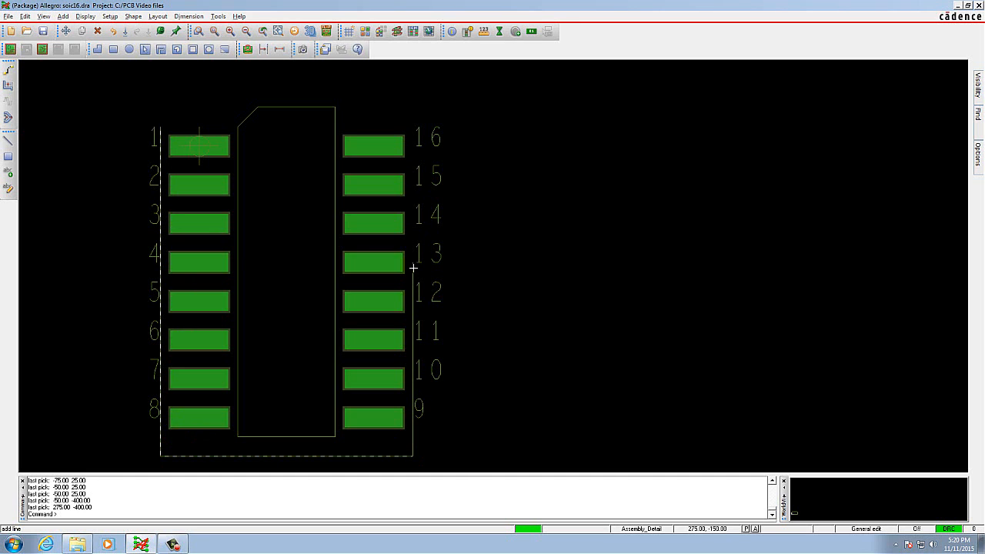
{"action": "left_click", "coordinate": [411, 88]}
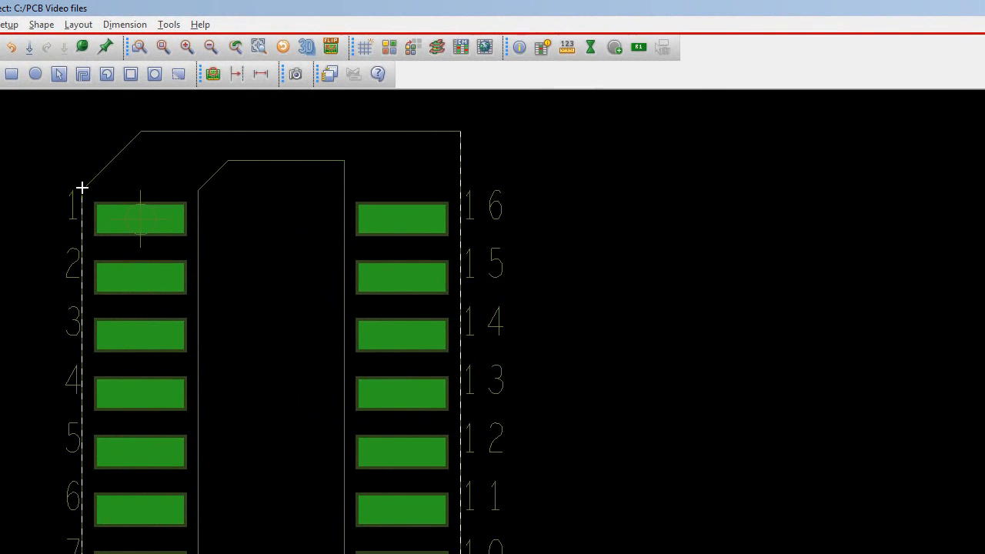
{"action": "left_click", "coordinate": [83, 187]}
{"action": "right_click", "coordinate": [1, 200]}
{"action": "left_click", "coordinate": [44, 210]}
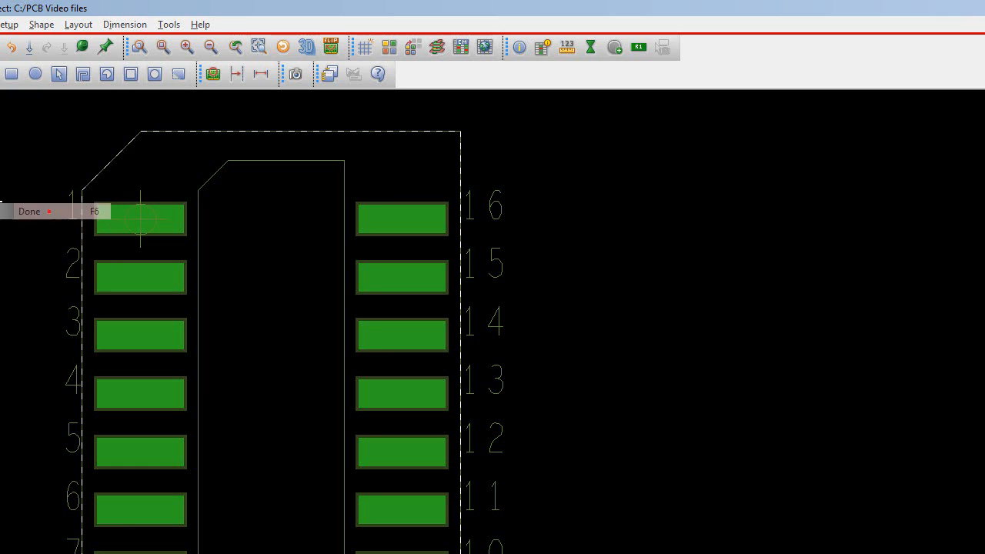
Start a RefDes label on the Assembly_Top subclass with rotation 90 and text block 2.
{"action": "left_click", "coordinate": [8, 25]}
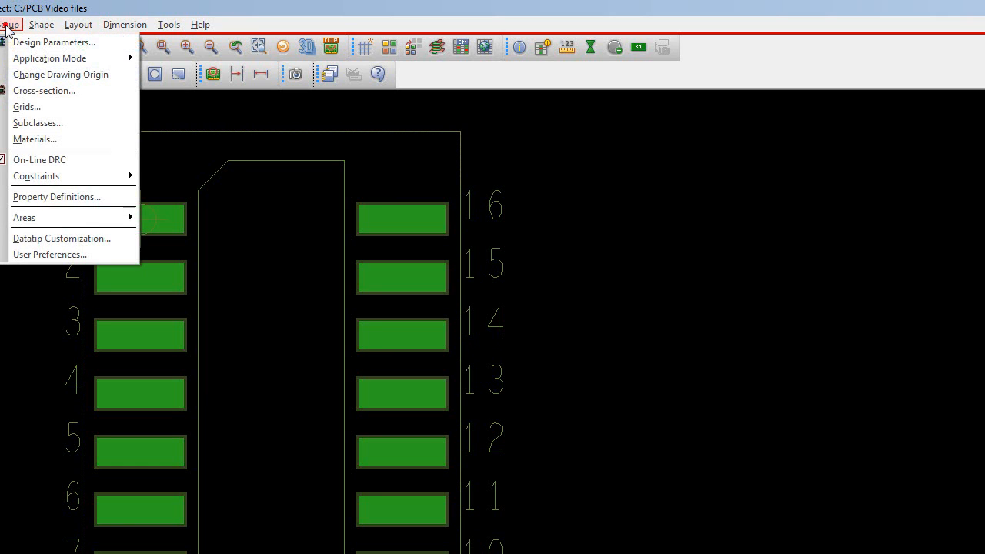
{"action": "mouse_move", "coordinate": [77, 25]}
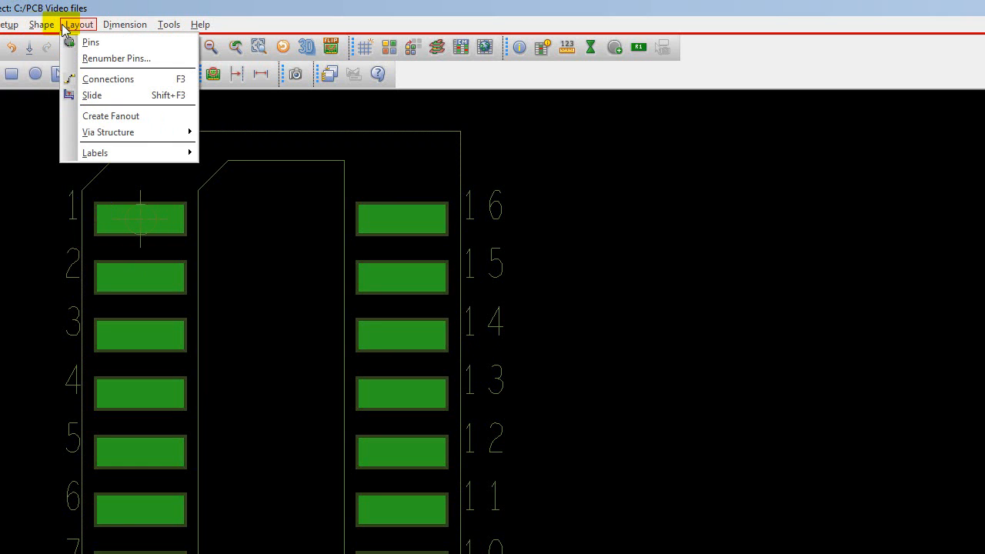
{"action": "mouse_move", "coordinate": [127, 154]}
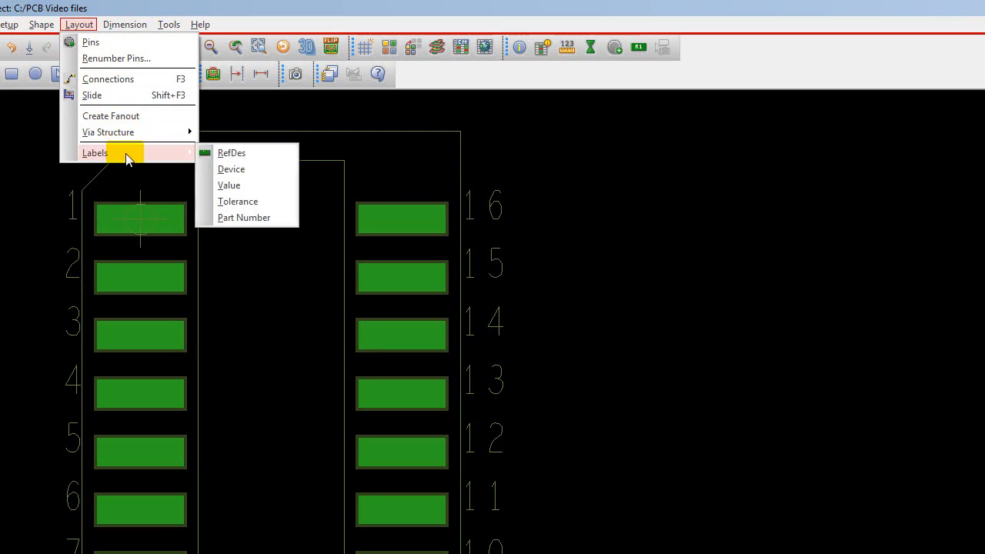
{"action": "left_click", "coordinate": [212, 153]}
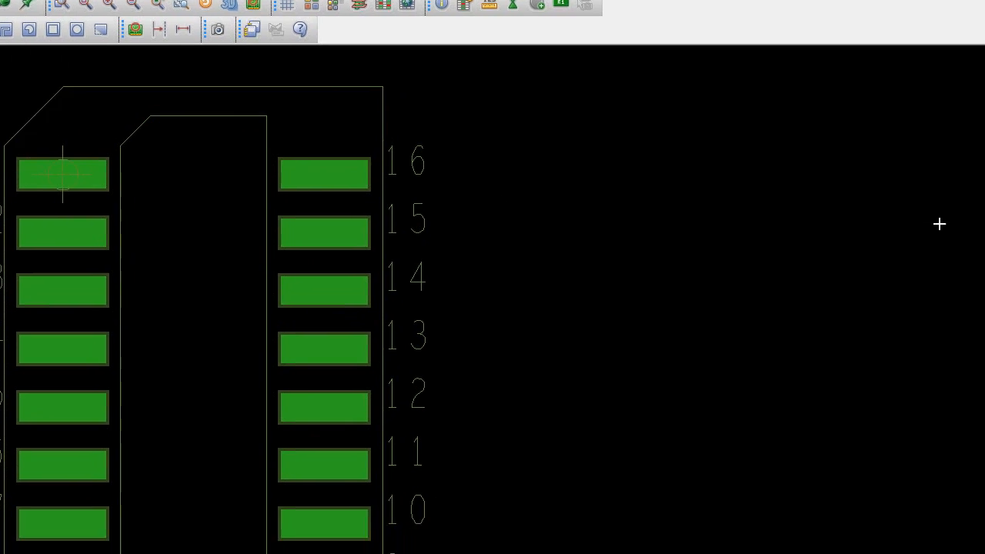
{"action": "mouse_move", "coordinate": [974, 38]}
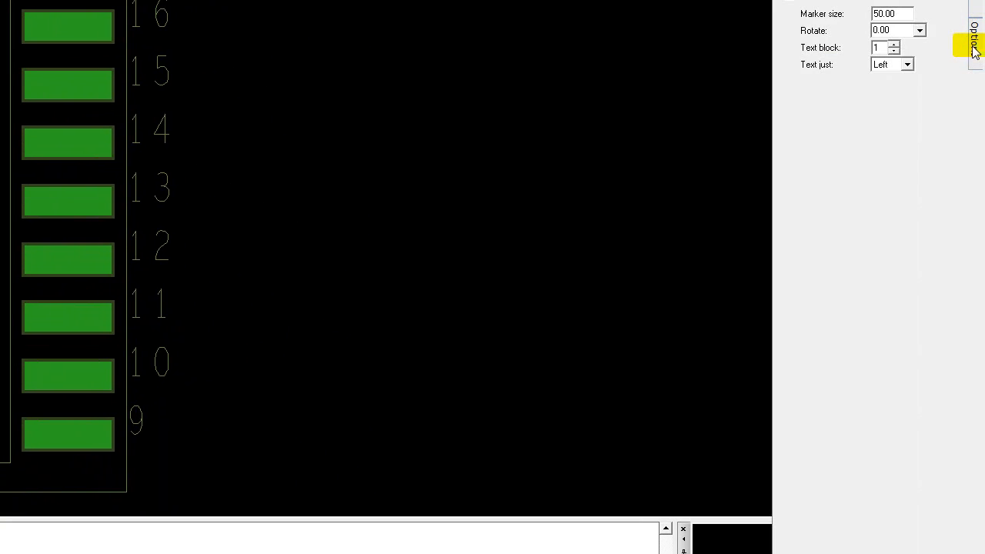
{"action": "left_click", "coordinate": [919, 31]}
{"action": "left_click", "coordinate": [894, 62]}
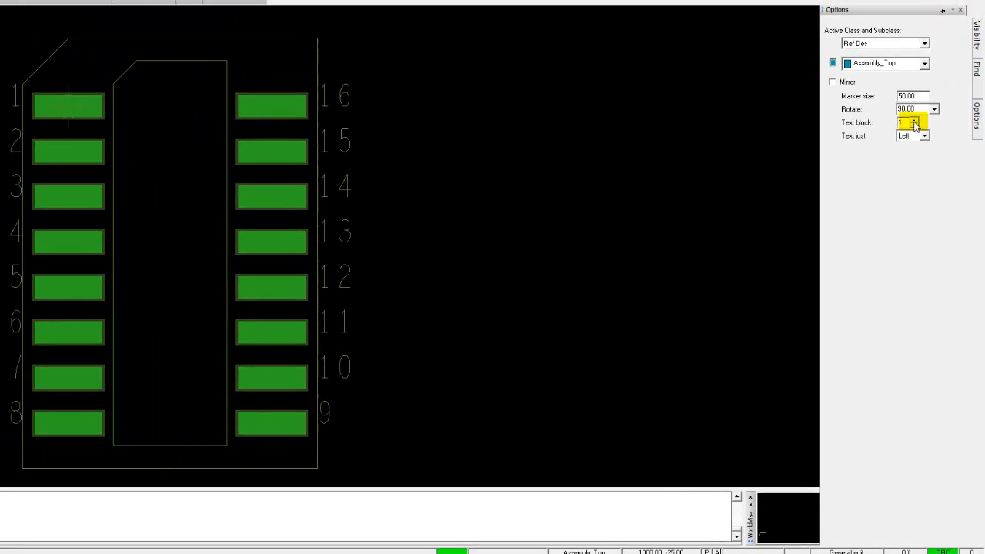
{"action": "left_click", "coordinate": [915, 120]}
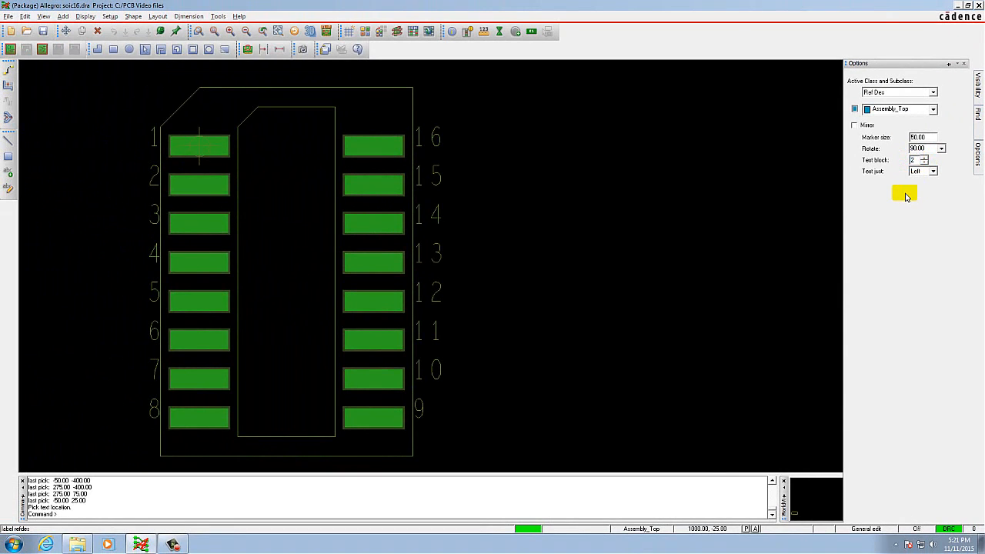
{"action": "left_click", "coordinate": [68, 514]}
{"action": "type", "text": "U"}
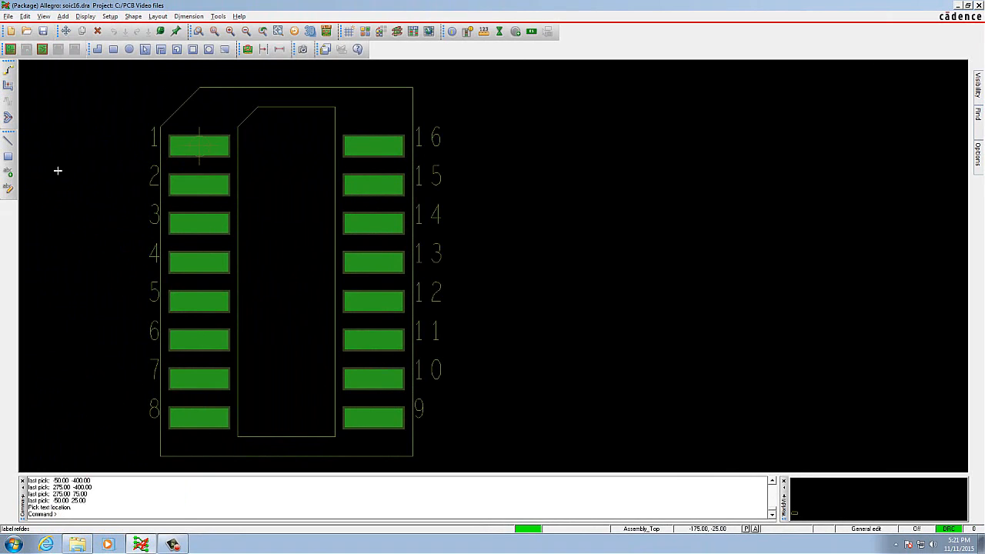
{"action": "left_click", "coordinate": [271, 70]}
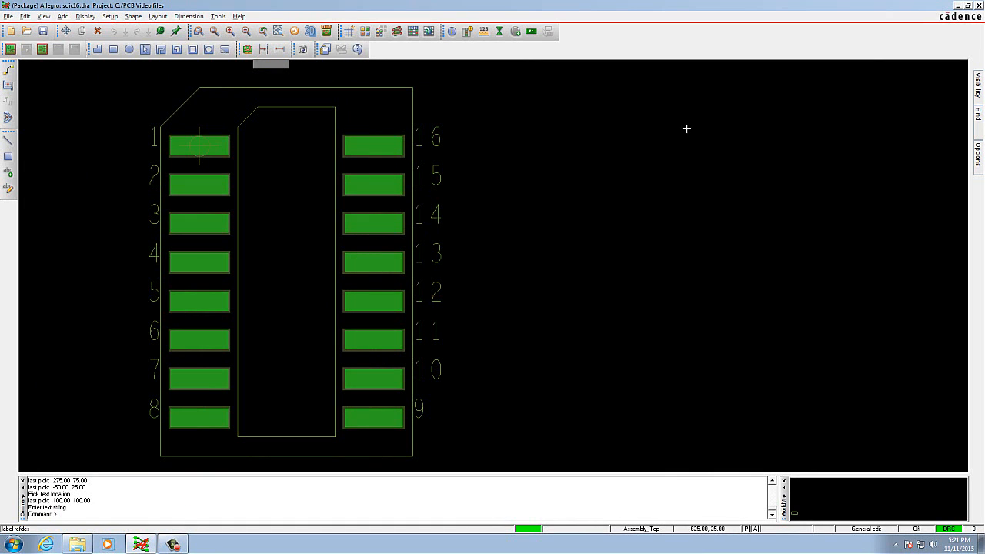
{"action": "right_click", "coordinate": [296, 80]}
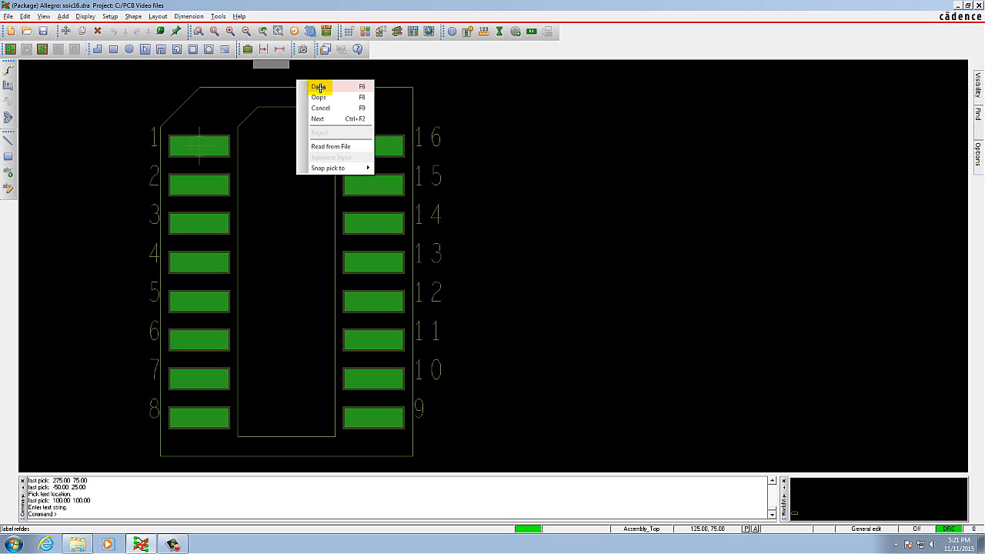
{"action": "left_click", "coordinate": [319, 87]}
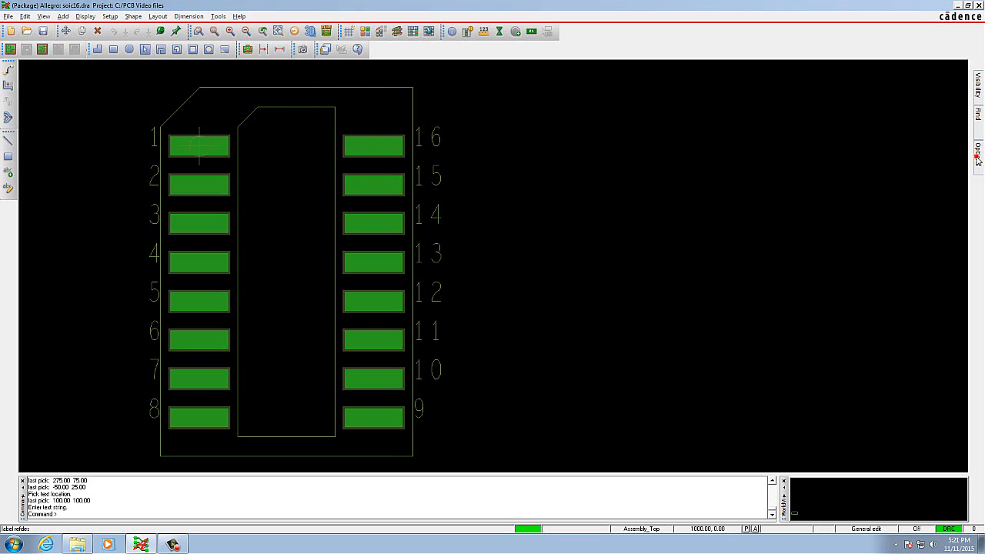
Set the label rotation to 0 and place the reference designator U* above the outline at (100, 100).
{"action": "mouse_move", "coordinate": [978, 159]}
{"action": "left_click", "coordinate": [940, 148]}
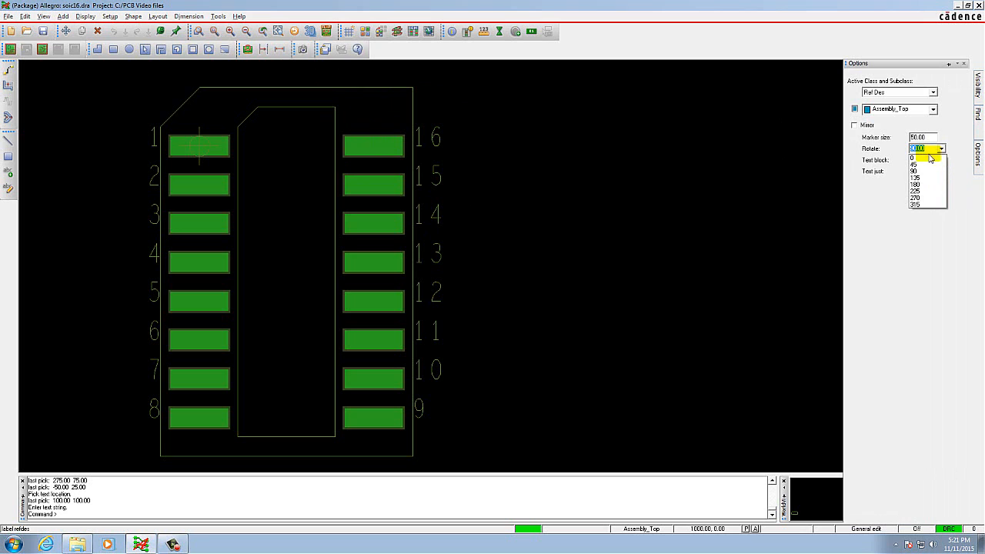
{"action": "left_click", "coordinate": [929, 158]}
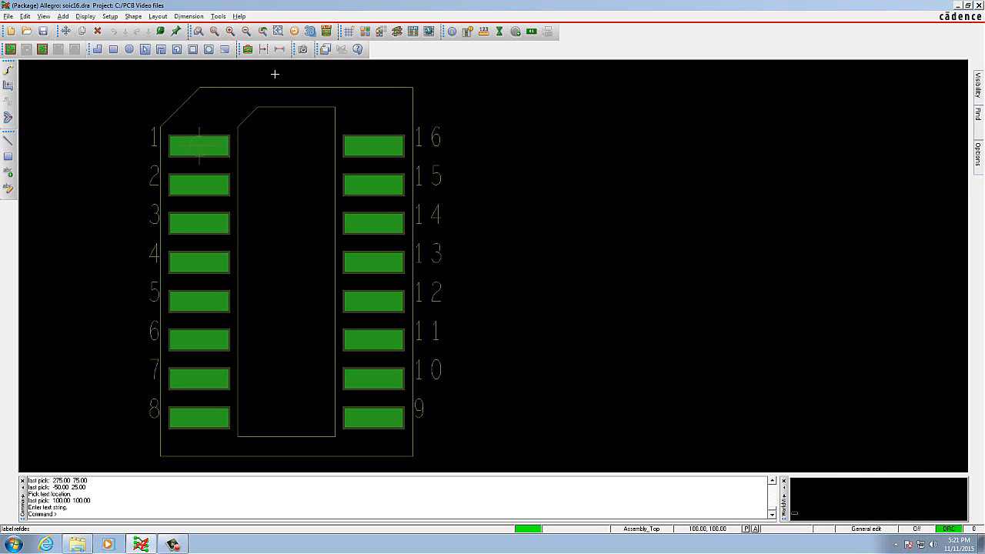
{"action": "left_click", "coordinate": [273, 75]}
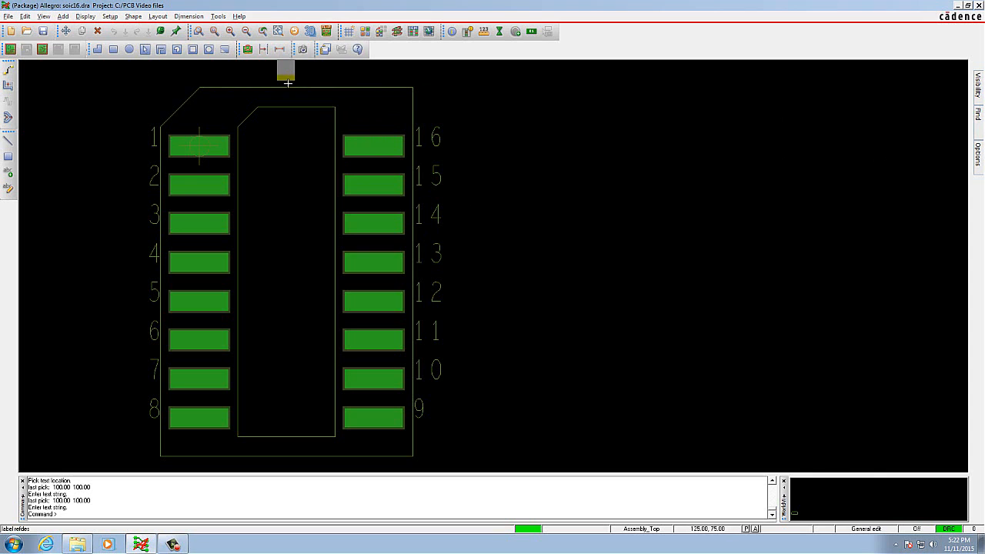
{"action": "left_click", "coordinate": [100, 507]}
{"action": "left_click", "coordinate": [72, 514]}
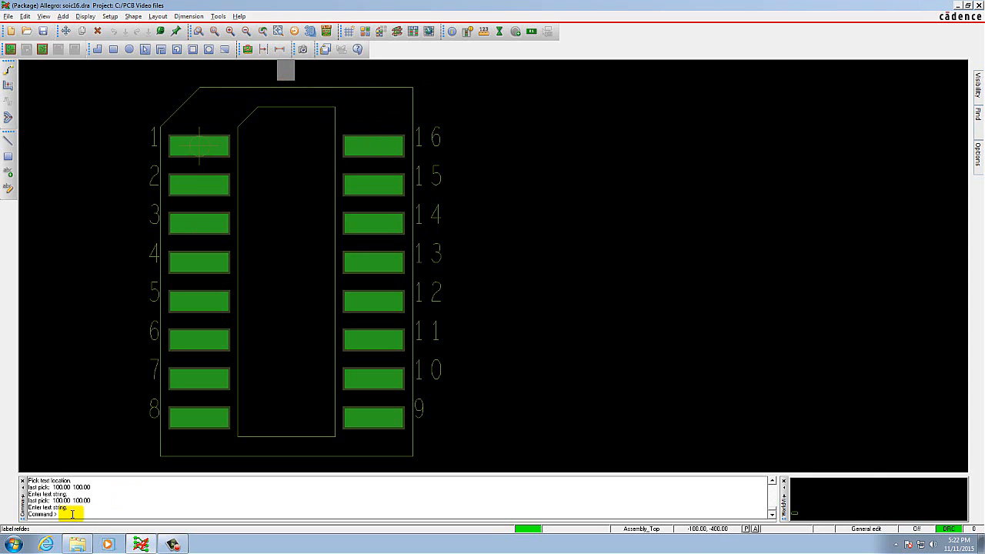
{"action": "type", "text": "U1"}
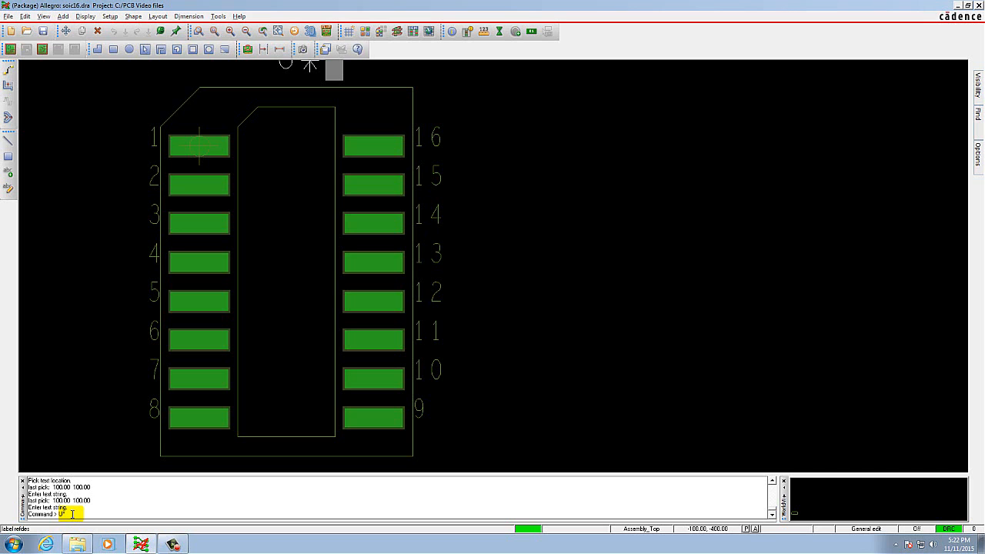
{"action": "key", "text": "Return"}
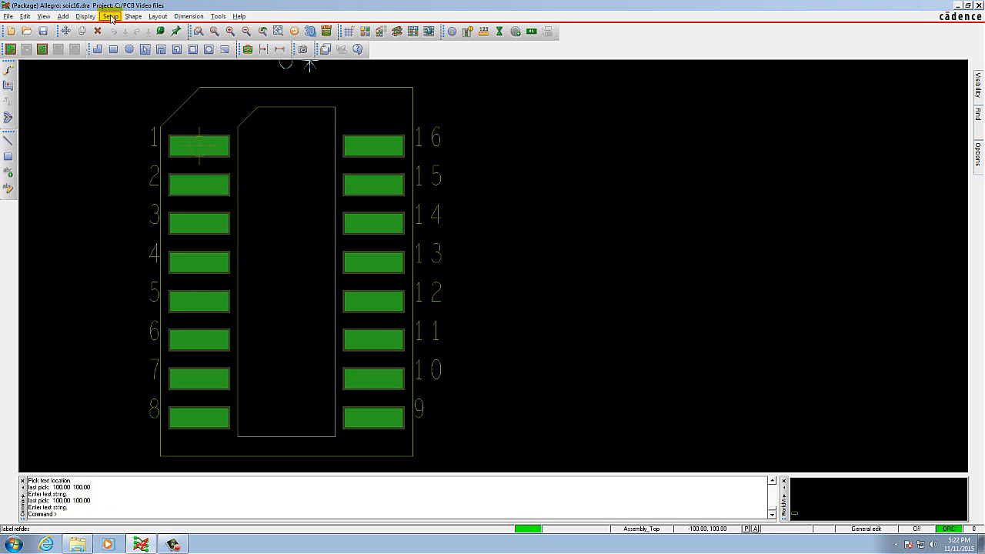
Start another RefDes label on the Silkscreen_Top subclass with rotation 90.
{"action": "left_click", "coordinate": [158, 16]}
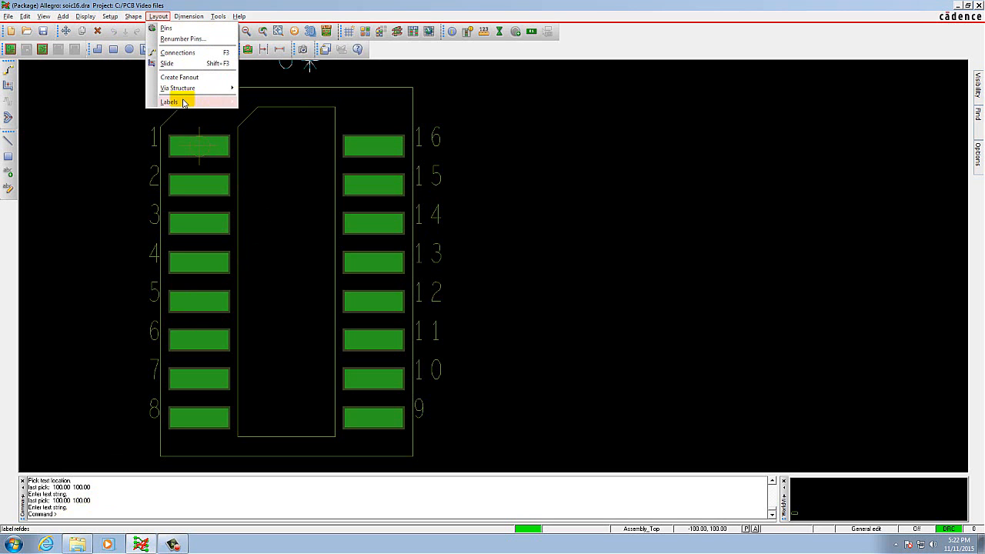
{"action": "mouse_move", "coordinate": [183, 103]}
{"action": "left_click", "coordinate": [258, 101]}
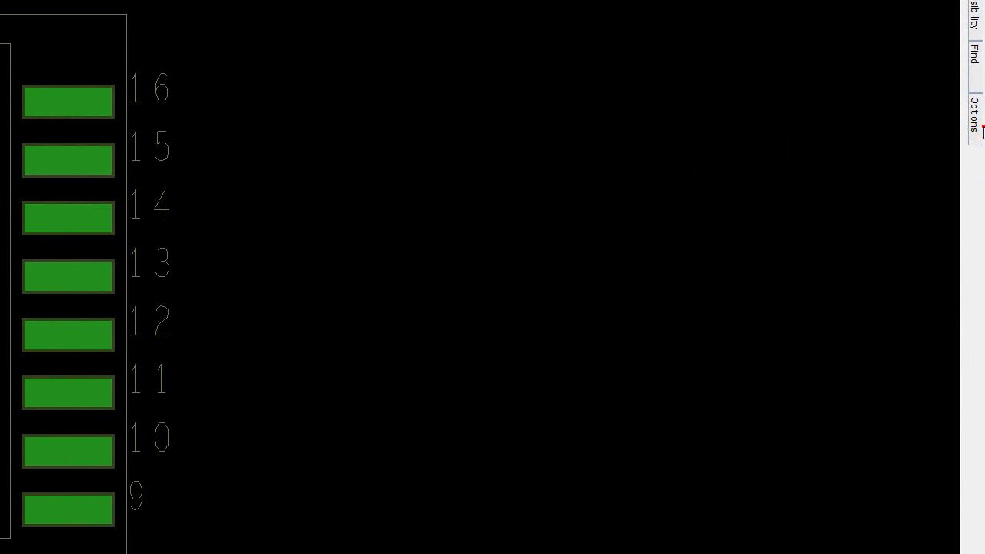
{"action": "mouse_move", "coordinate": [975, 115]}
{"action": "left_click", "coordinate": [908, 48]}
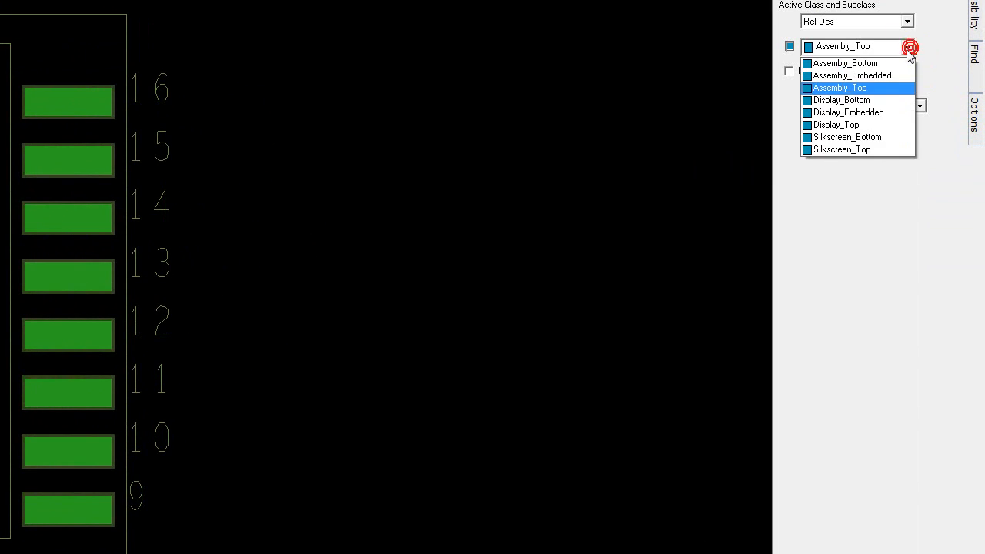
{"action": "left_click", "coordinate": [875, 150]}
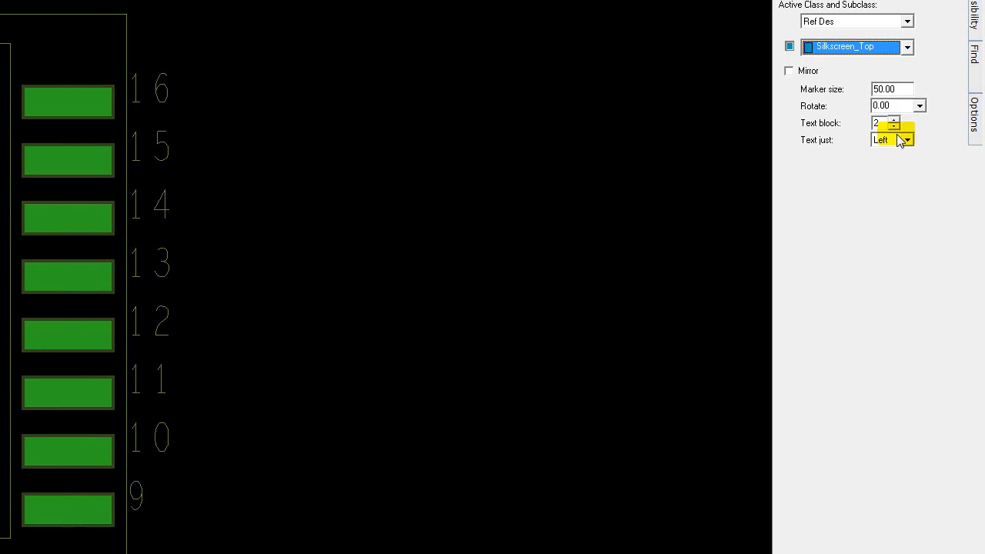
{"action": "left_click", "coordinate": [919, 105]}
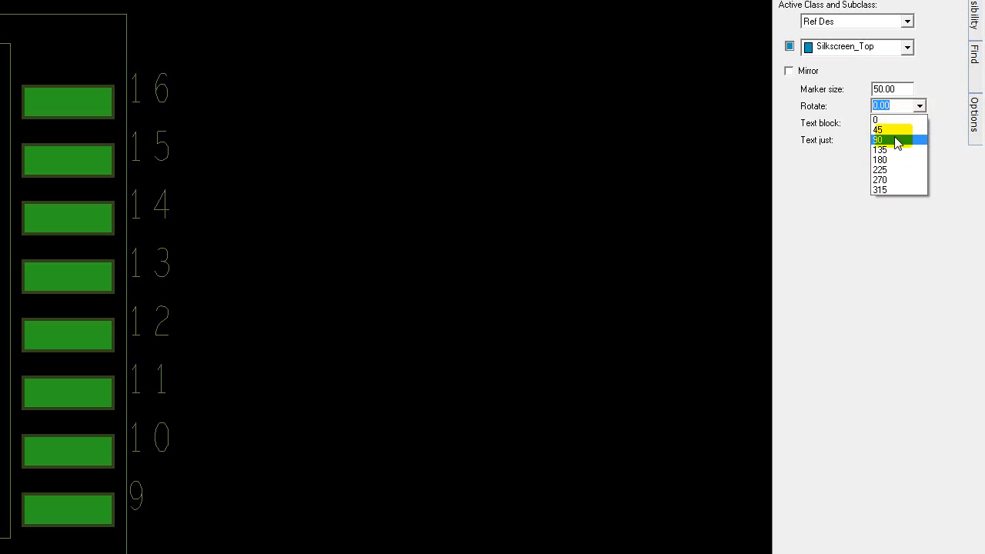
{"action": "left_click", "coordinate": [893, 140]}
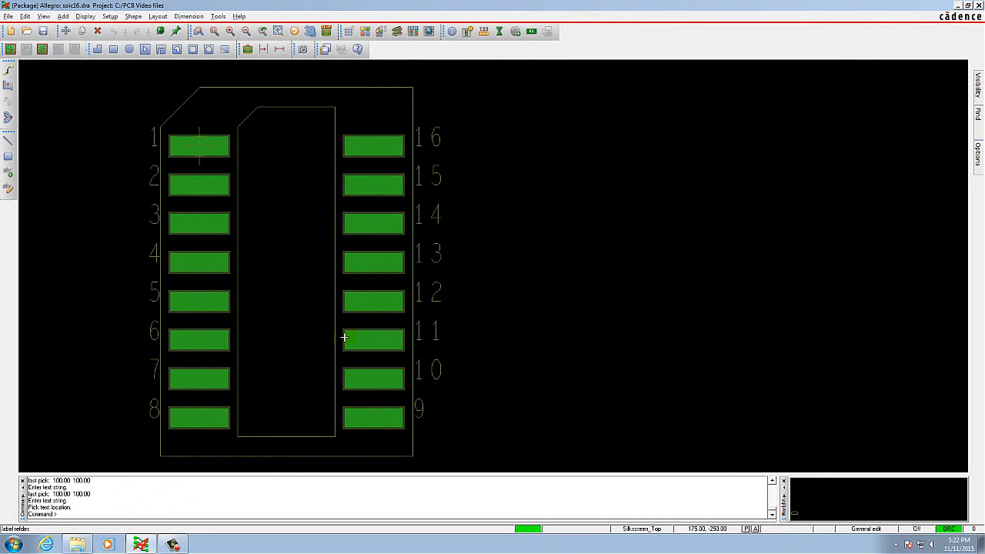
Place the silkscreen label text DEV TYPE U* vertically inside the inner outline, starting at (100, -350).
{"action": "left_click", "coordinate": [272, 416]}
{"action": "type", "text": "D"}
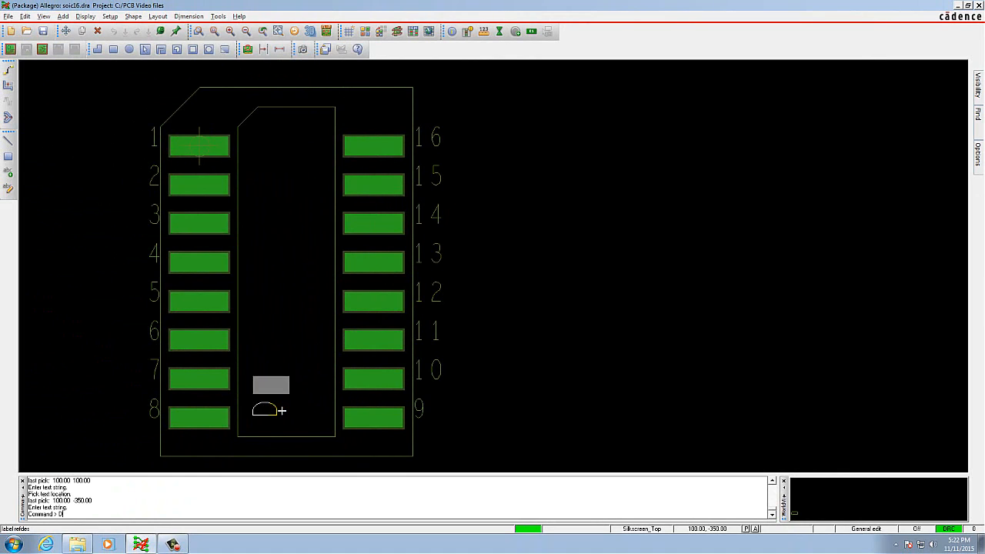
{"action": "type", "text": "EV TYPE"}
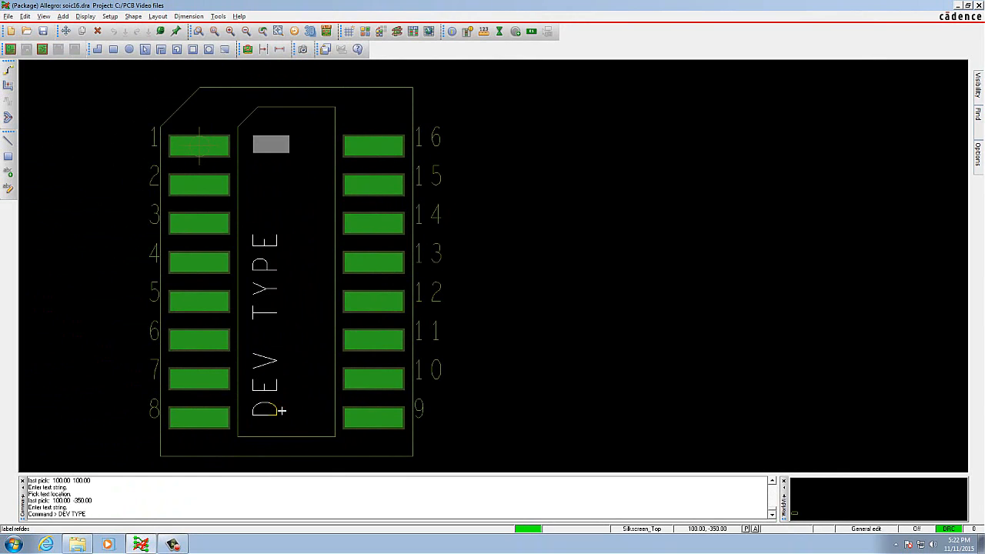
{"action": "key", "text": "BackSpace"}
{"action": "type", "text": "U*"}
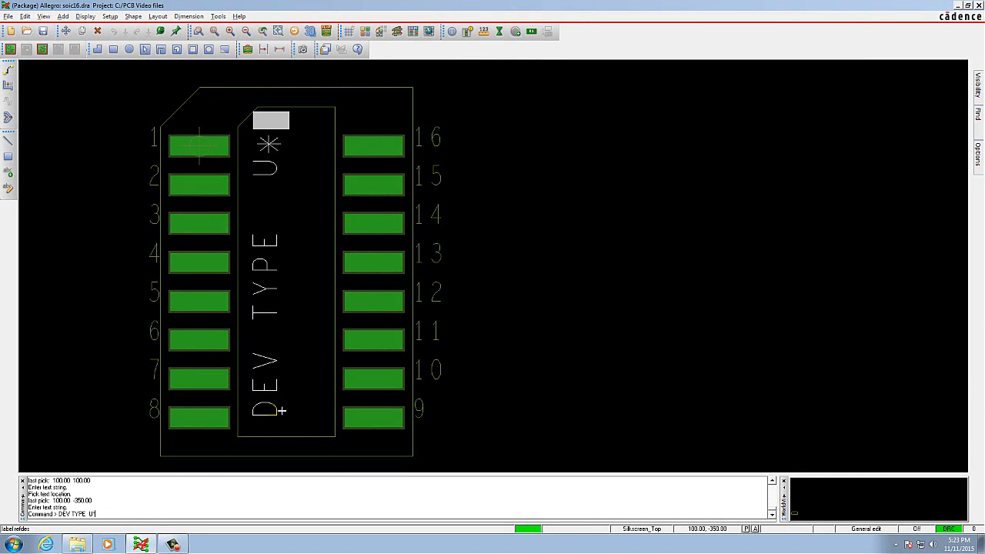
{"action": "right_click", "coordinate": [309, 142]}
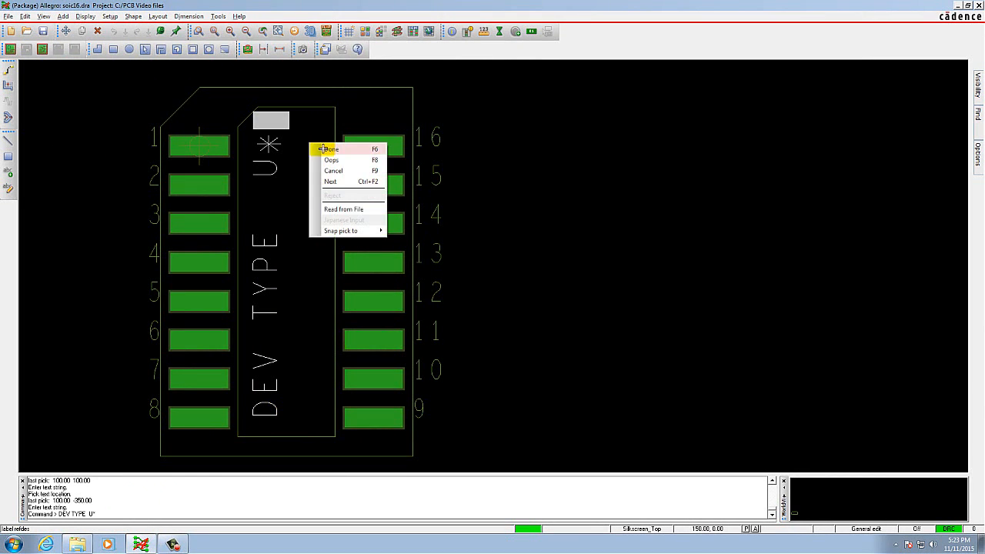
{"action": "left_click", "coordinate": [324, 148]}
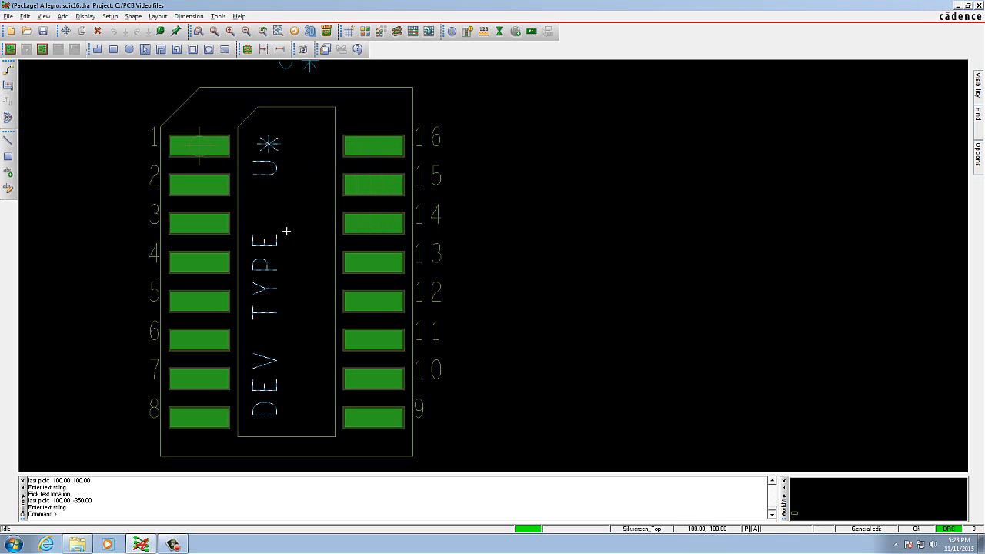
Save the completed soic16.dra package symbol drawing.
{"action": "scroll", "coordinate": [291, 266], "scroll_direction": "down", "scroll_amount": 1}
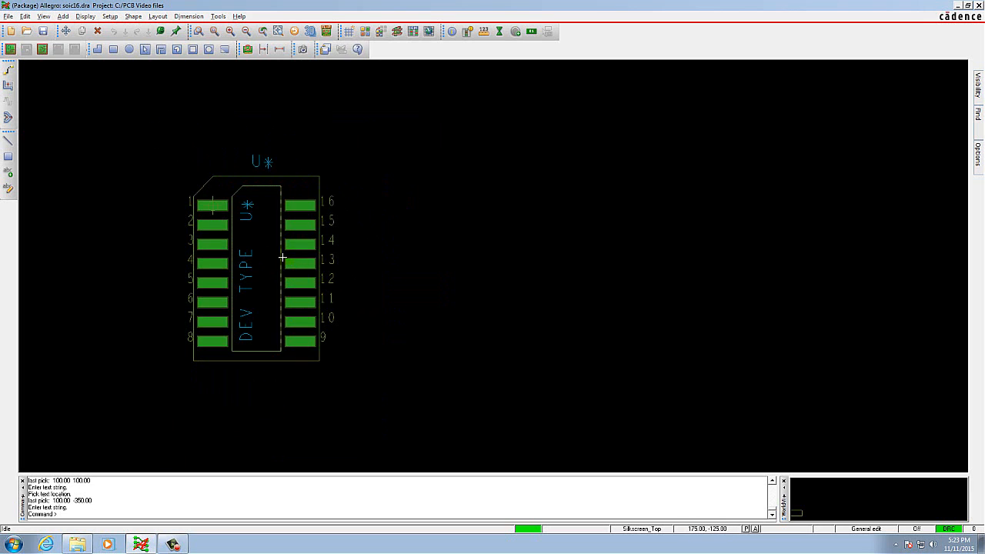
{"action": "left_click", "coordinate": [45, 16]}
{"action": "left_click", "coordinate": [61, 38]}
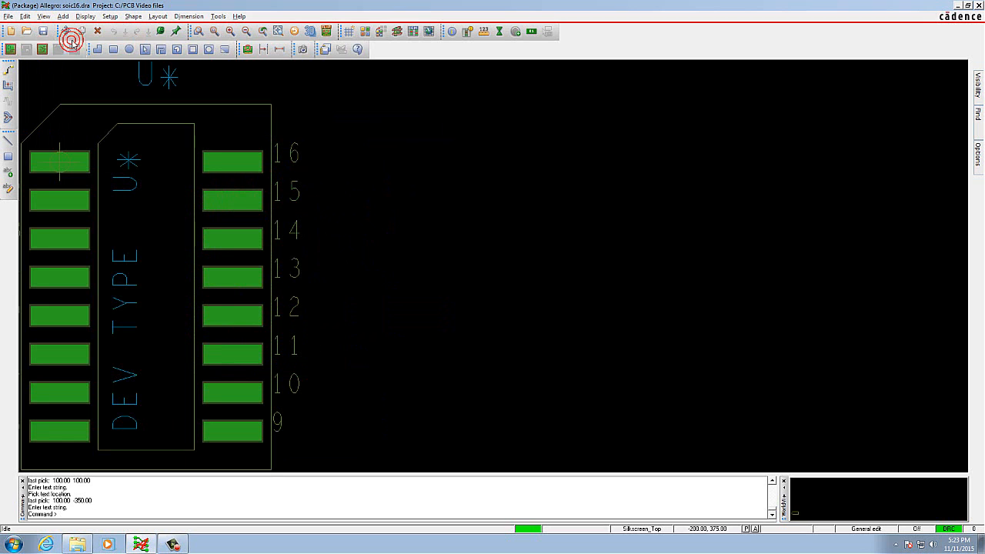
{"action": "scroll", "coordinate": [176, 204], "scroll_direction": "down", "scroll_amount": 1}
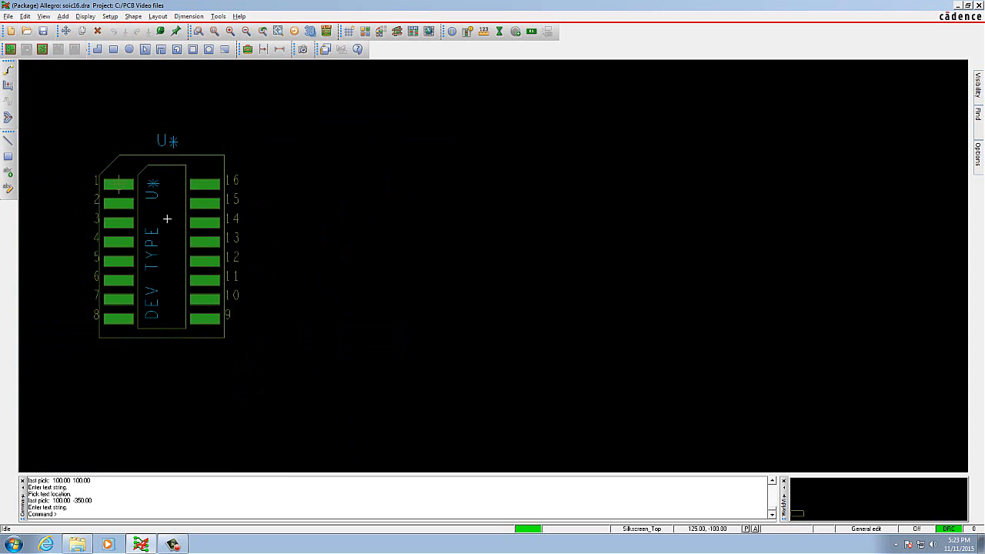
{"action": "scroll", "coordinate": [60, 256], "scroll_direction": "up", "scroll_amount": 1}
{"action": "scroll", "coordinate": [88, 250], "scroll_direction": "down", "scroll_amount": 1}
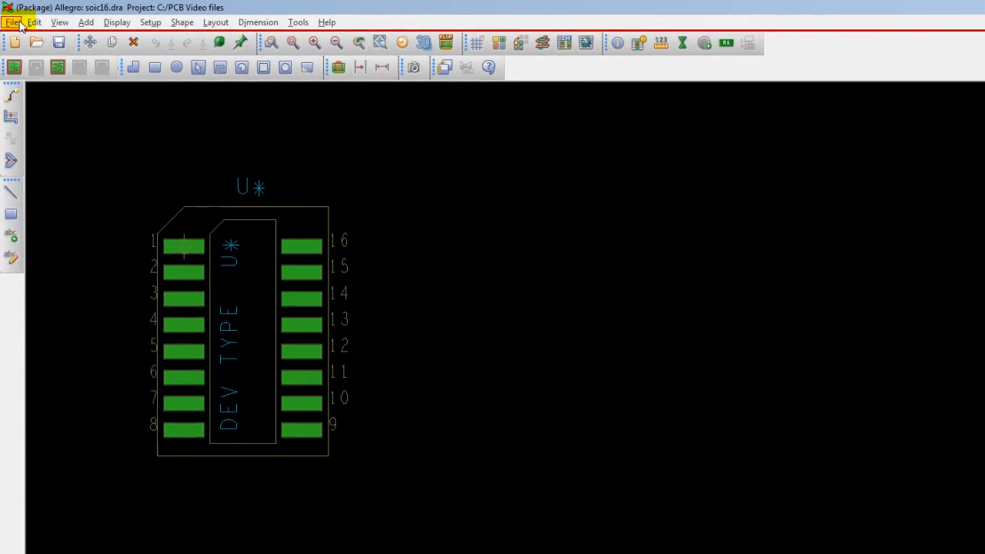
{"action": "left_click", "coordinate": [17, 28]}
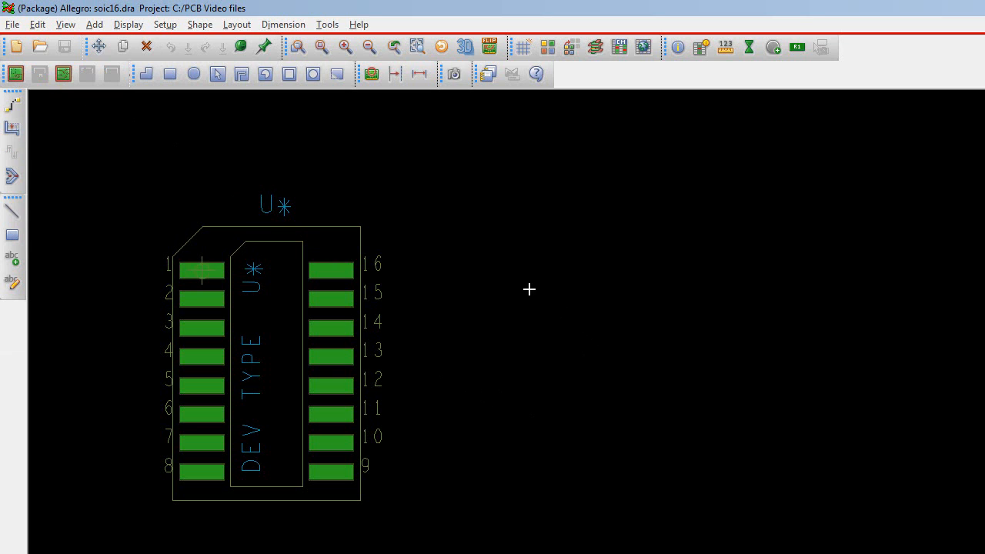
{"action": "right_click", "coordinate": [502, 277]}
{"action": "left_click", "coordinate": [466, 257]}
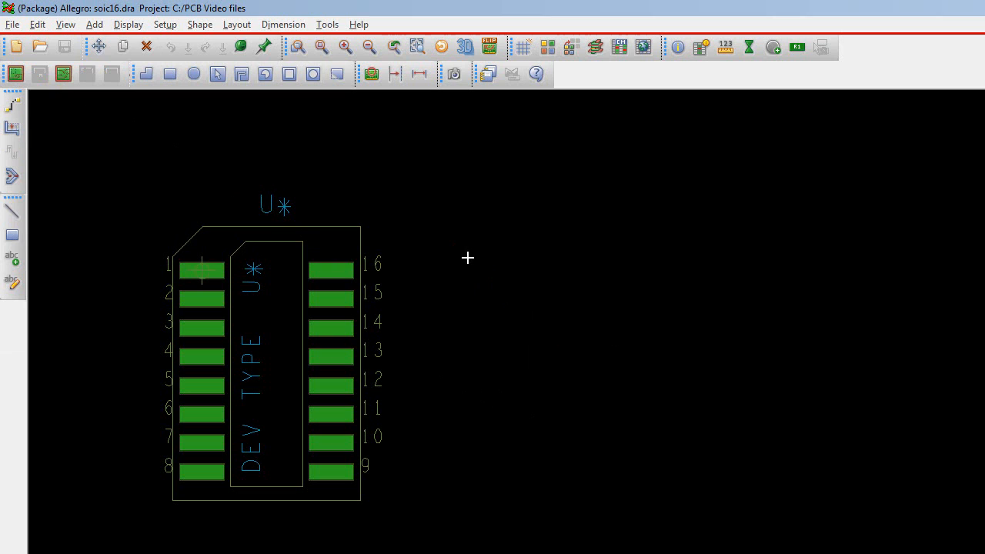